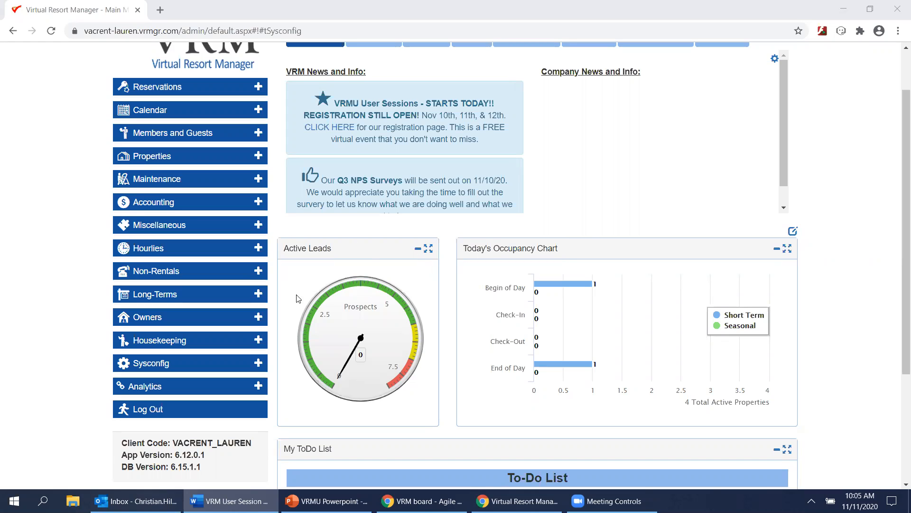
- Open the company configuration under Sysconfig and view the seasons within the VRM Saturday season group
click(174, 368)
scroll(205, 392, down, 2)
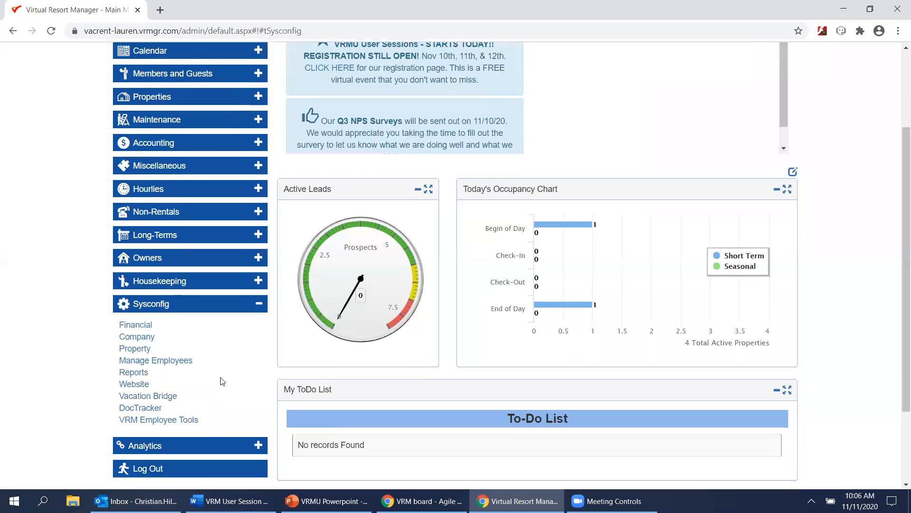
click(143, 338)
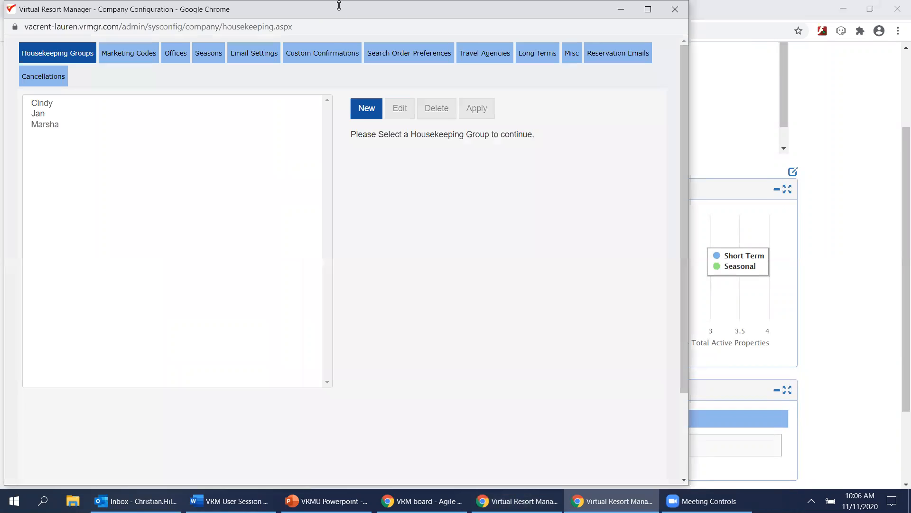
drag(337, 5, 370, 13)
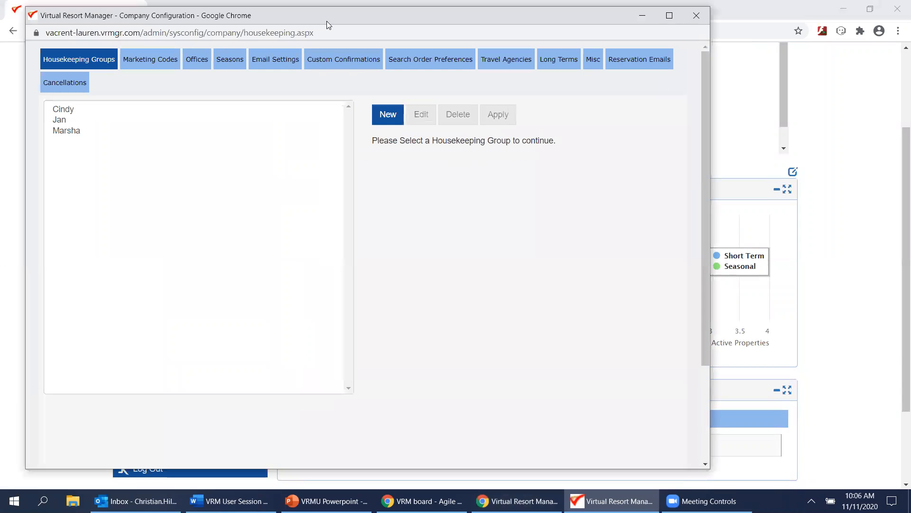
click(236, 66)
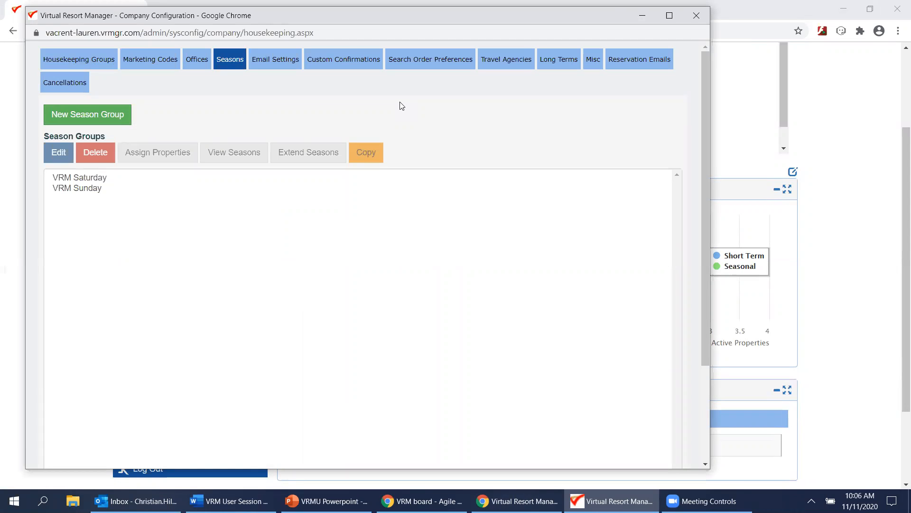
click(124, 179)
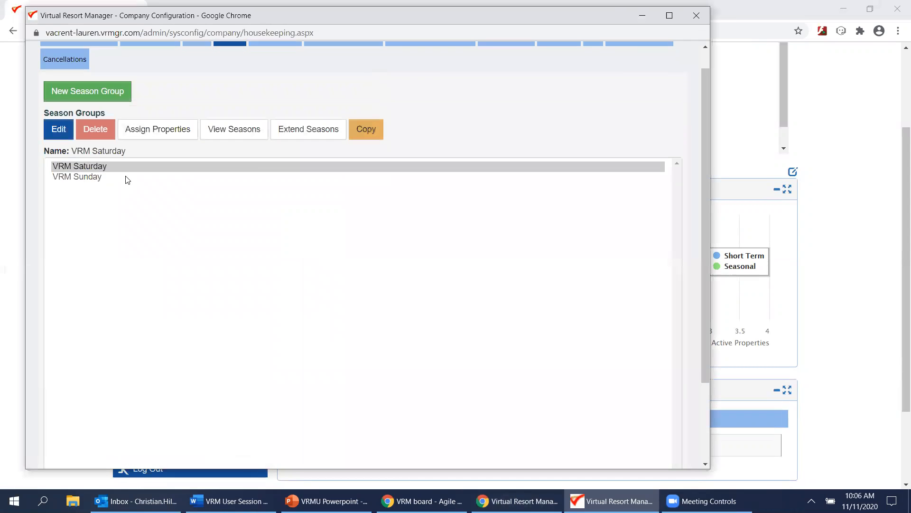
click(249, 135)
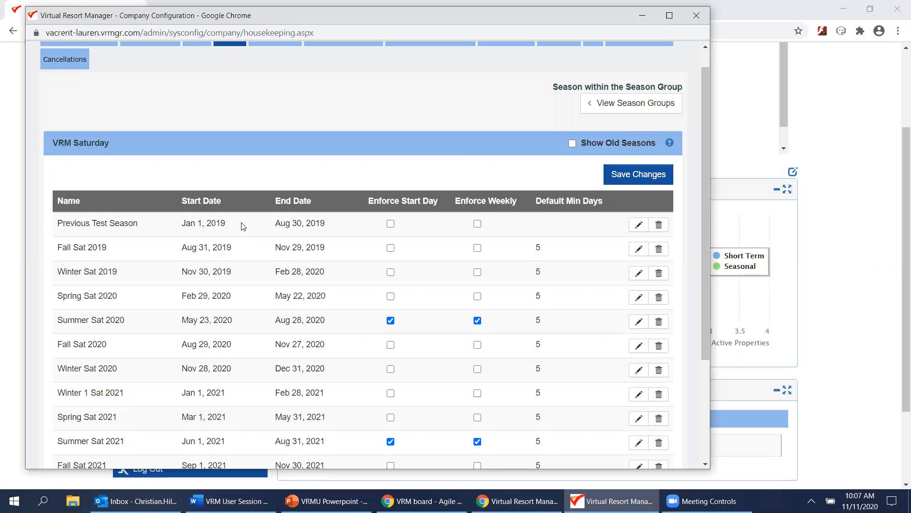
- Show the old seasons of the VRM Saturday group, hide them again and review the season list's settings
click(573, 143)
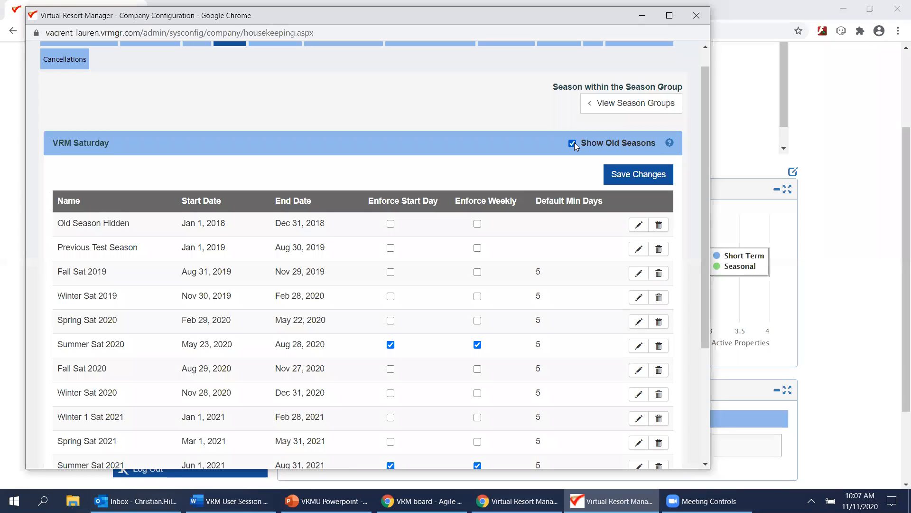
click(574, 143)
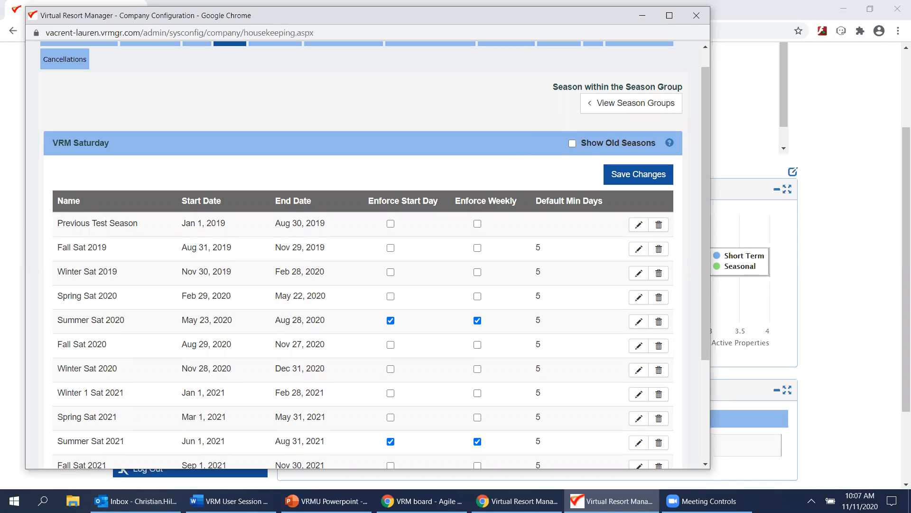
scroll(514, 174, down, 2)
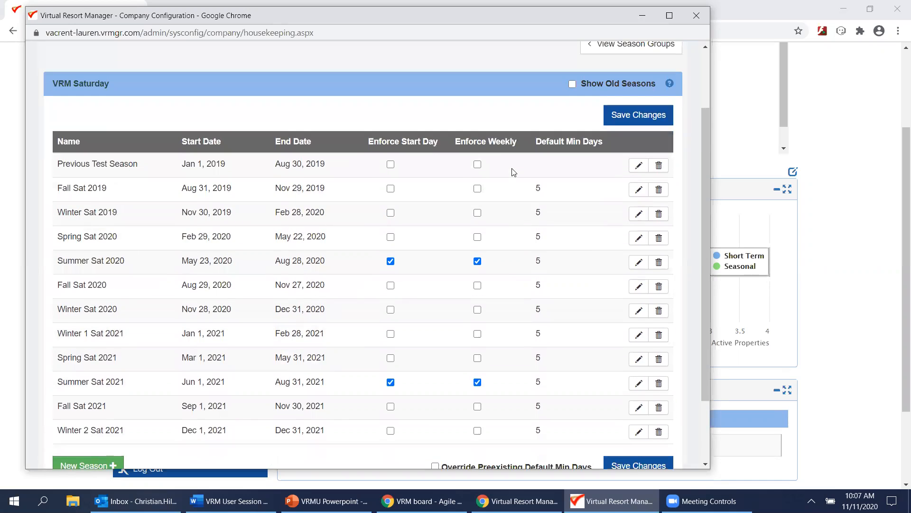
scroll(513, 173, down, 1)
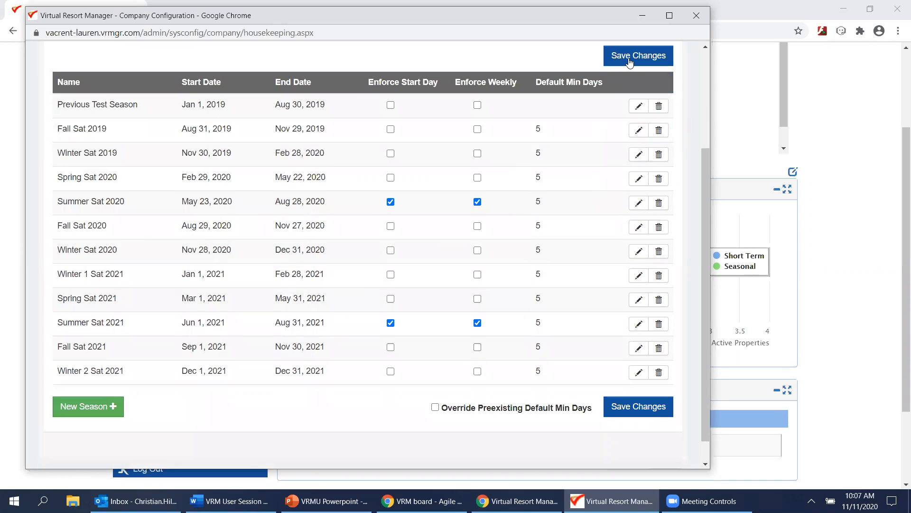
scroll(539, 269, up, 1)
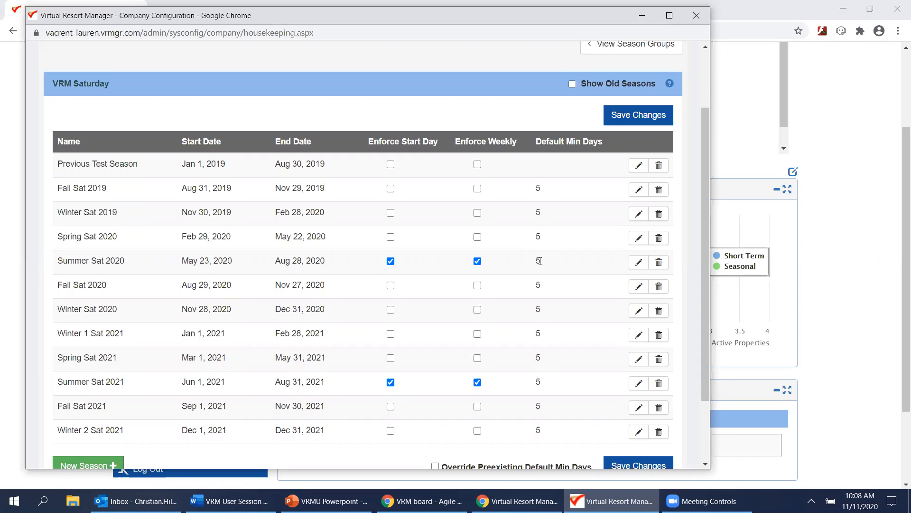
- Add a new season named VRMU Session with start date 01/02/2022 and end date 01/31/2022
scroll(586, 278, down, 2)
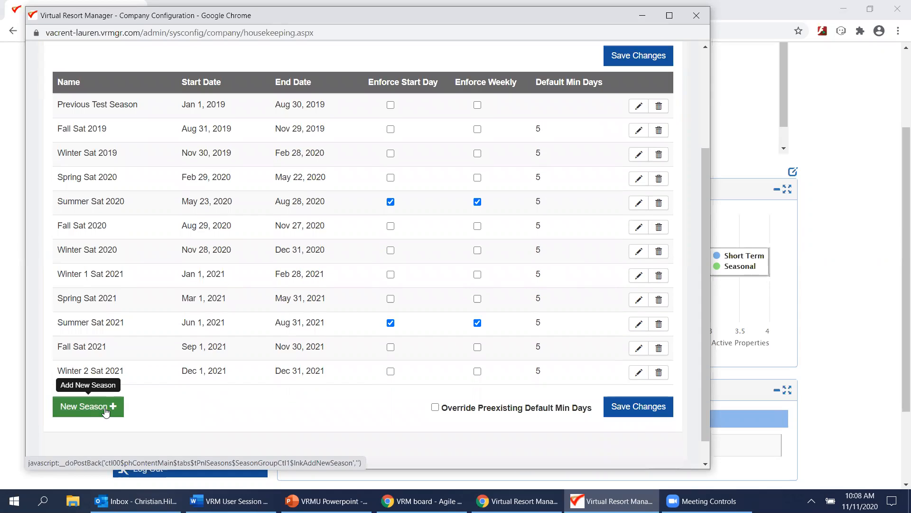
click(105, 411)
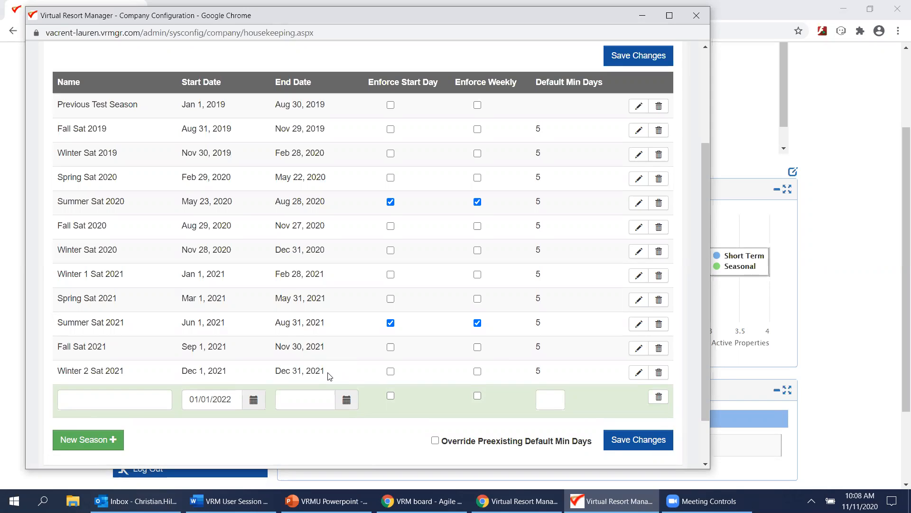
click(131, 405)
text(U Session)
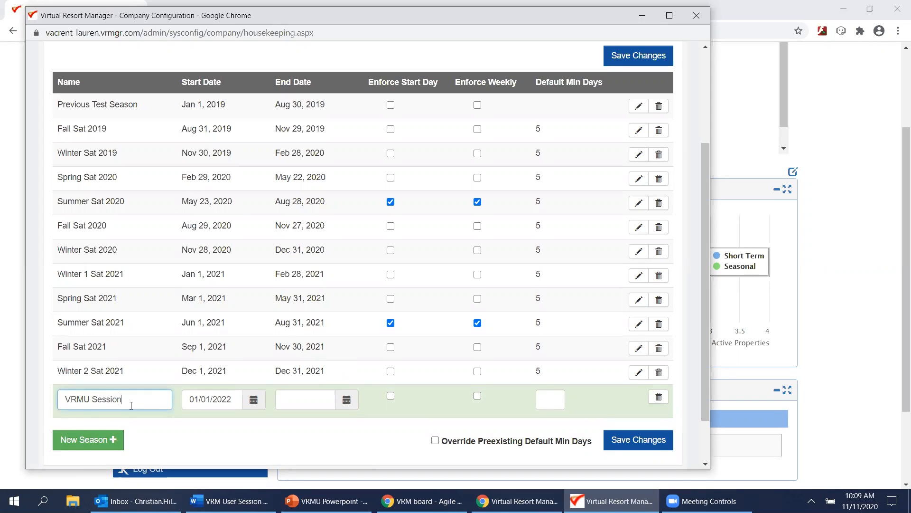
click(189, 400)
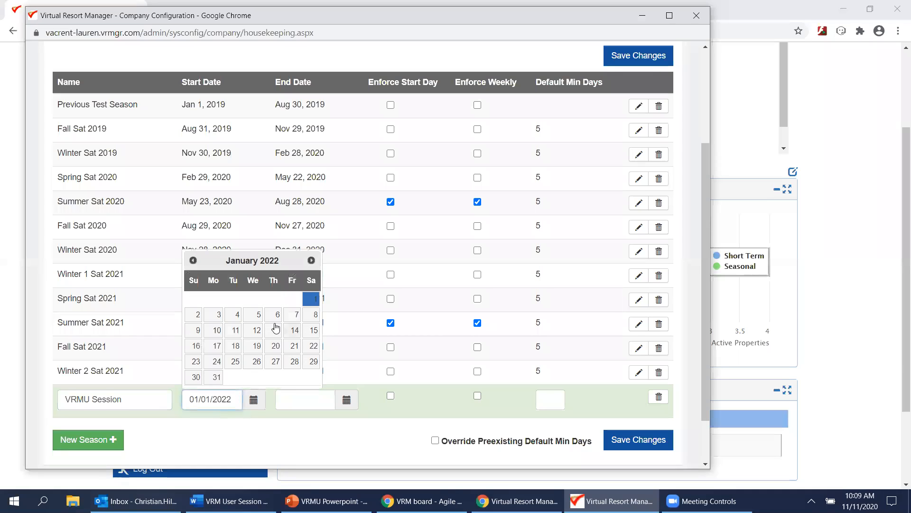
click(200, 315)
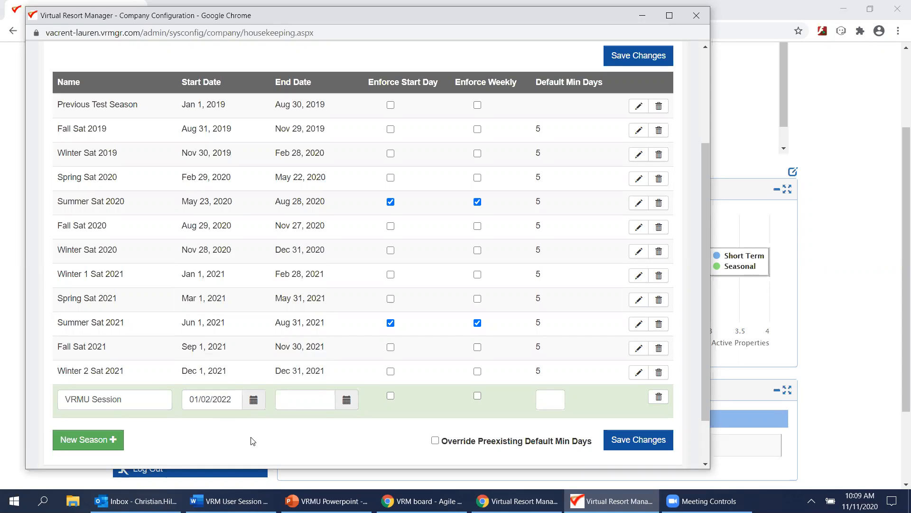
click(309, 399)
click(311, 376)
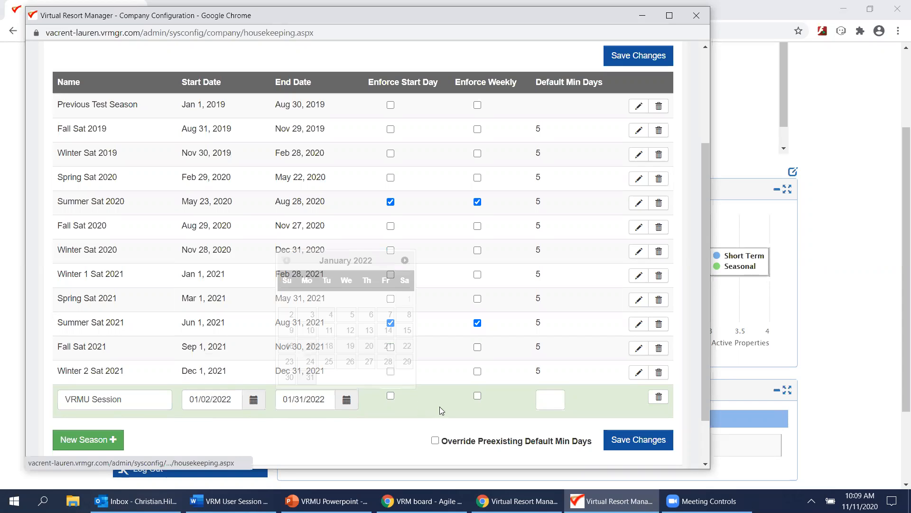
- Try to save the new VRMU Session season with its 01/02/2022 start date
scroll(552, 380, down, 1)
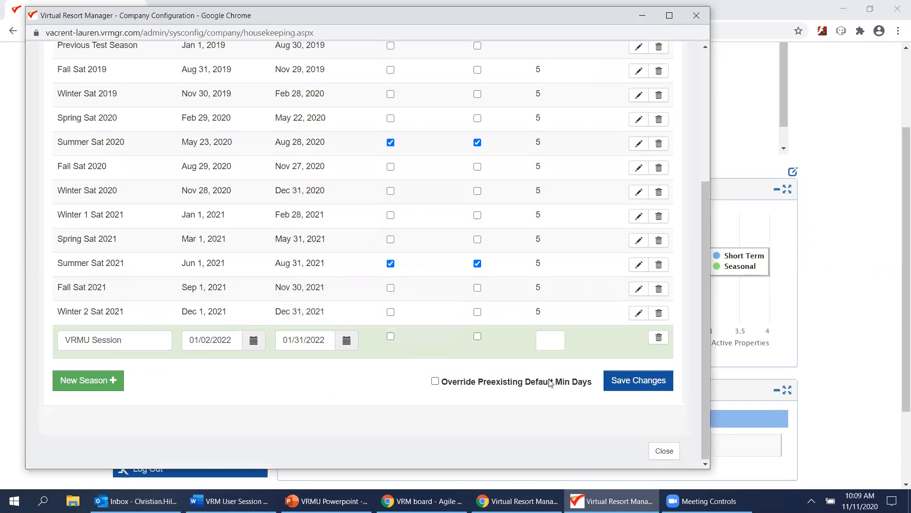
scroll(542, 402, up, 1)
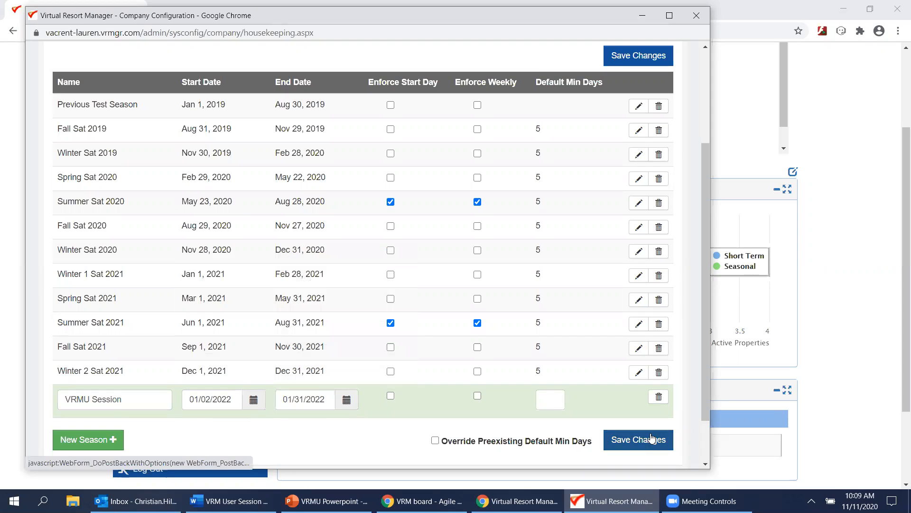
click(652, 438)
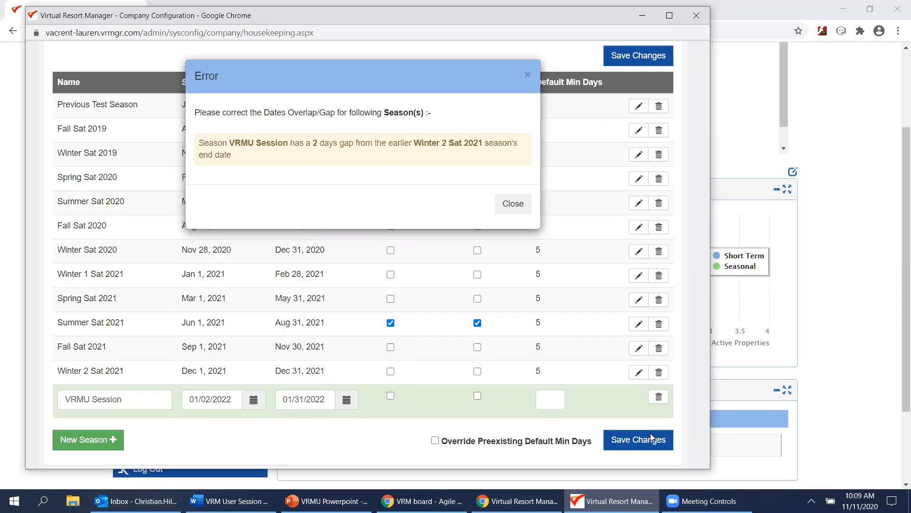
click(513, 209)
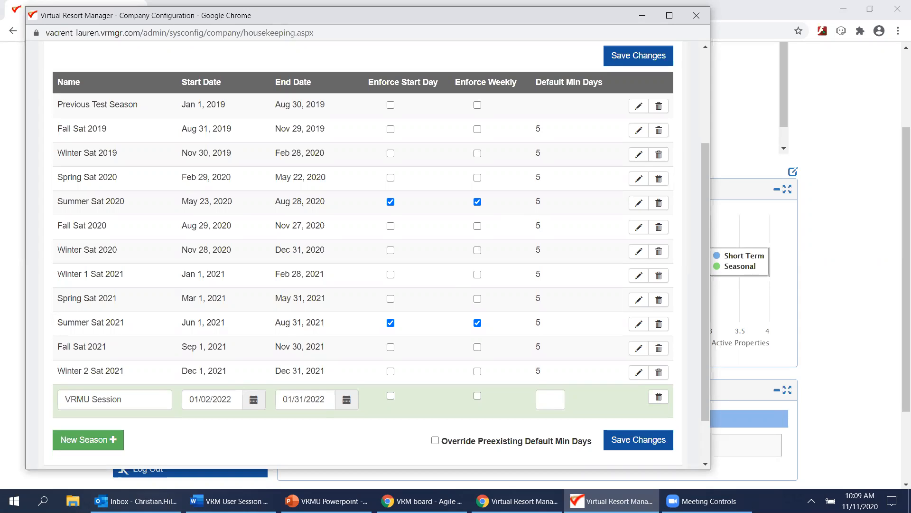
- Change the VRMU Session season's start date to 01/01/2022 and save the changes
key(alt+Tab)
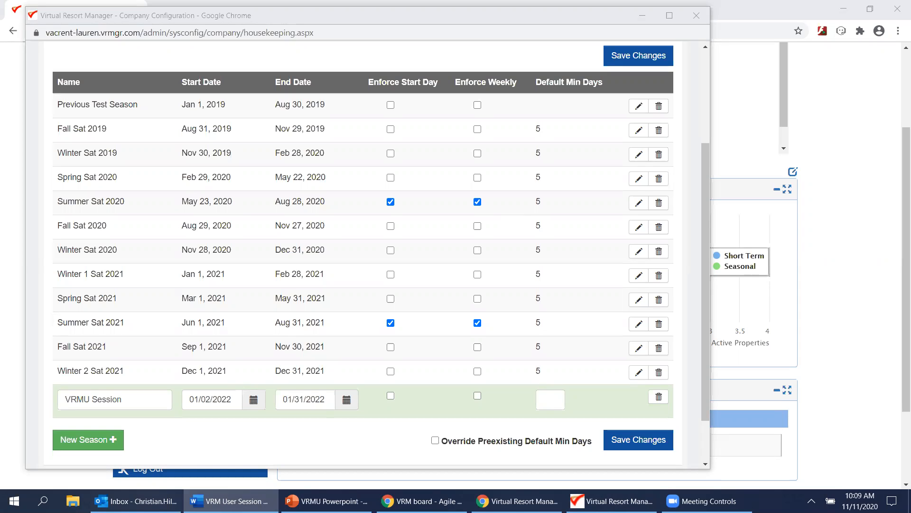
click(205, 397)
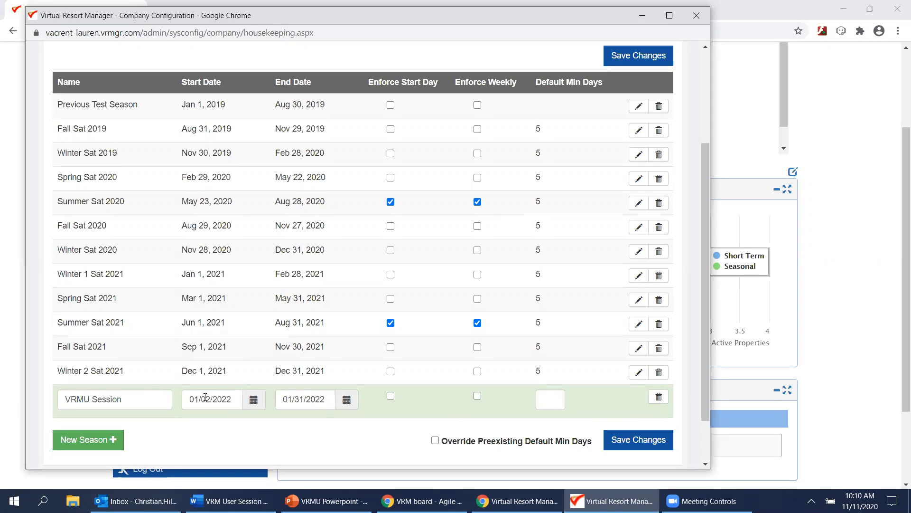
click(314, 302)
click(637, 443)
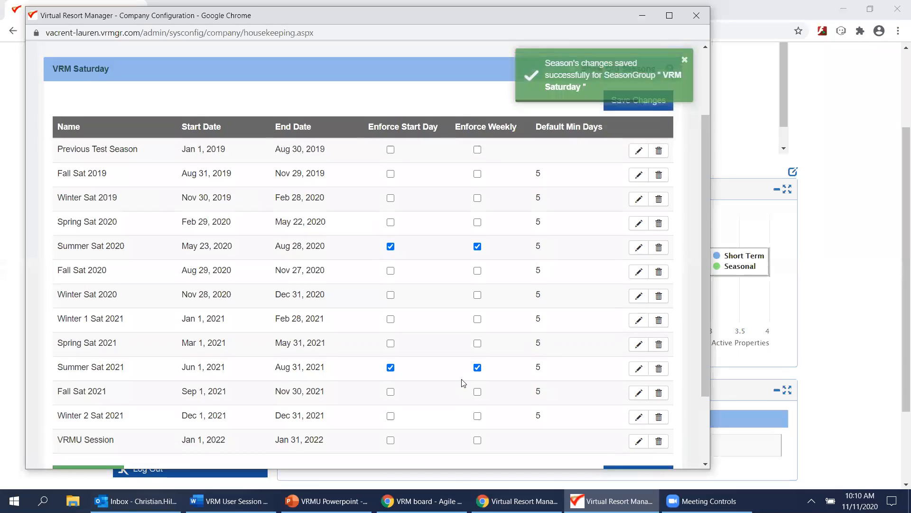
- Edit the VRMU Session season, renaming it VRMU Session edit and setting its end date to 02/28/2022
scroll(460, 384, down, 1)
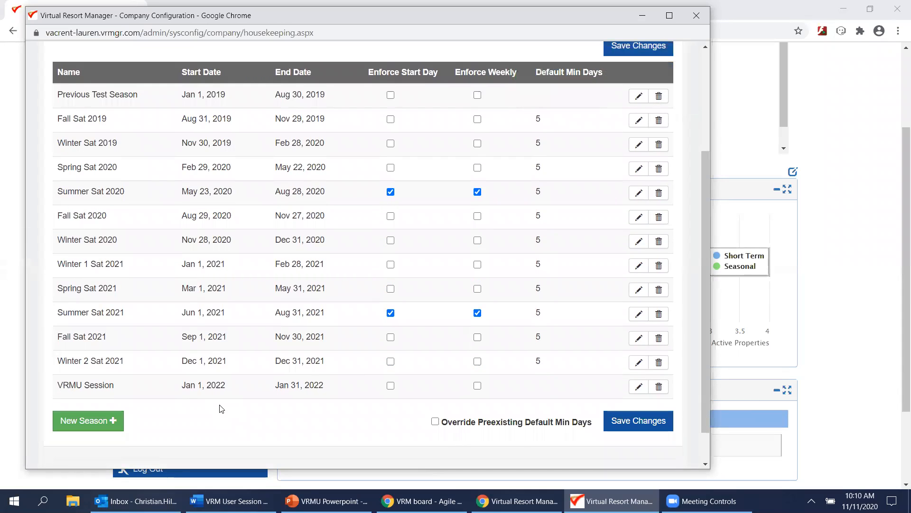
click(639, 388)
click(155, 386)
text(edit)
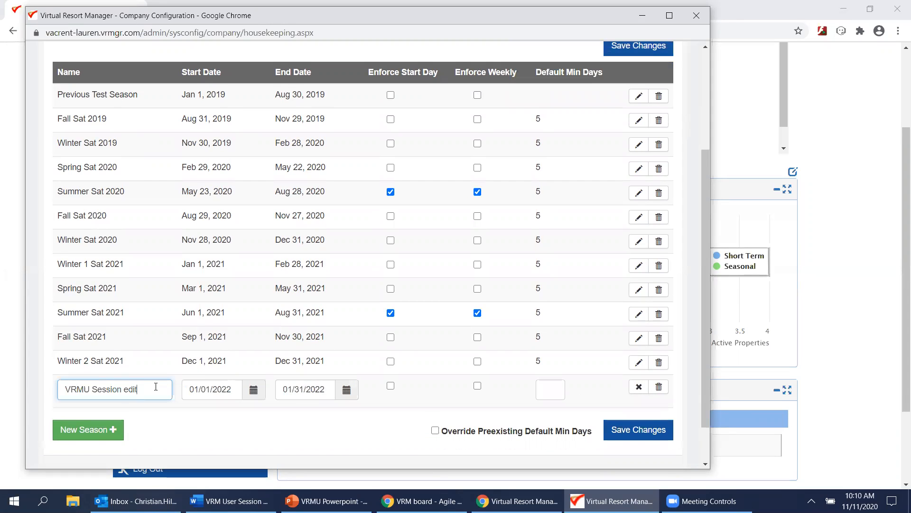
click(320, 395)
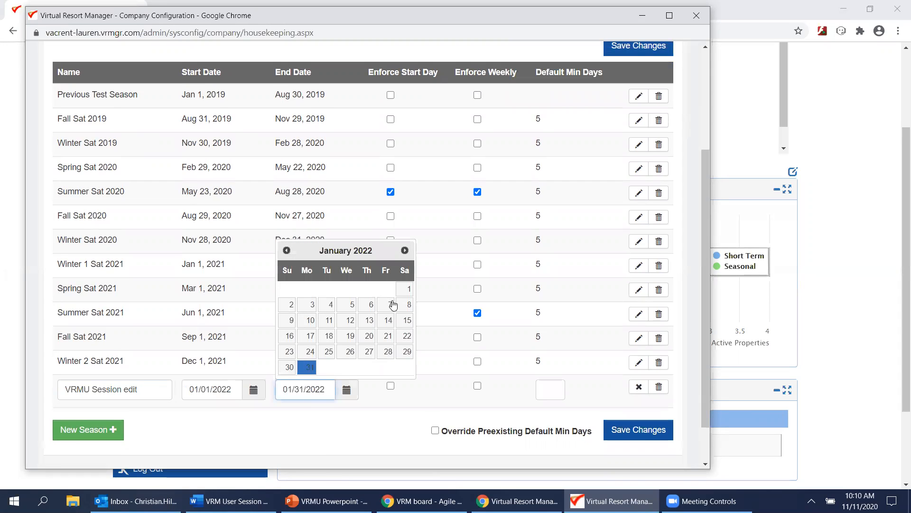
click(405, 250)
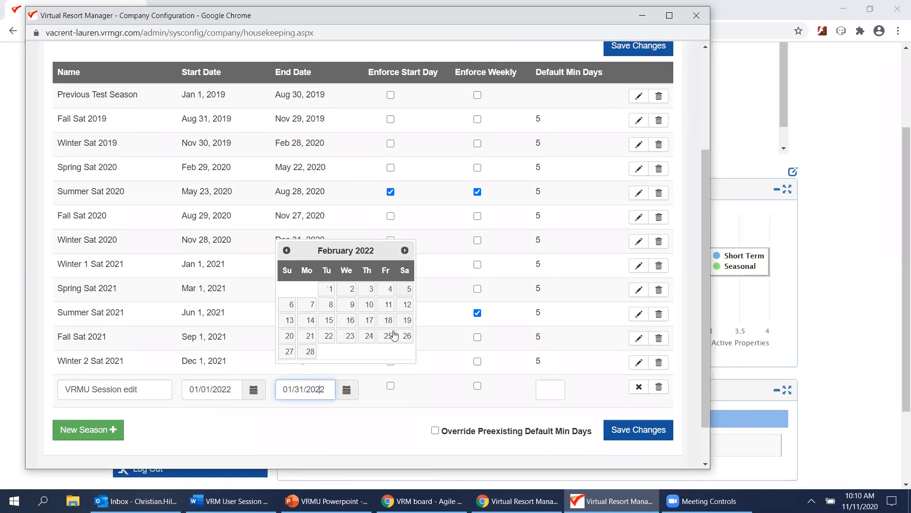
click(310, 353)
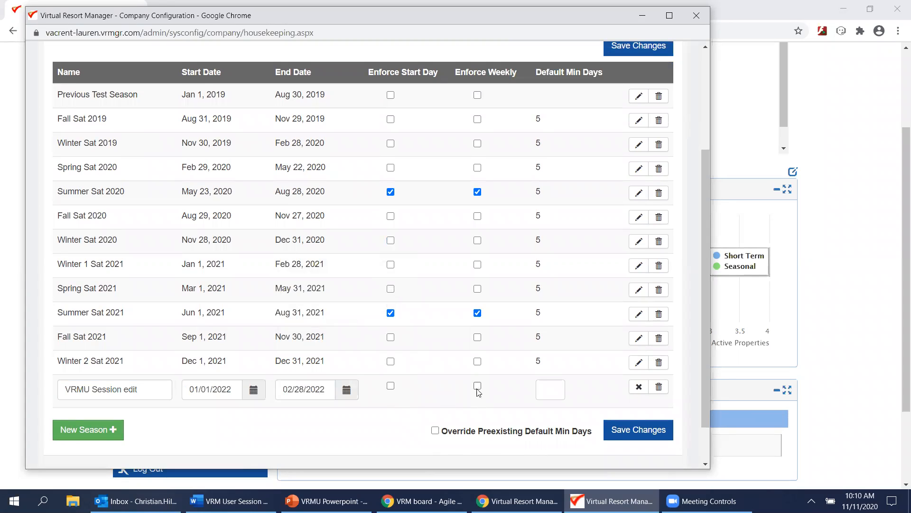
- Set the VRMU Session edit season's default min days to 7 and save the changes
click(554, 389)
text(7)
click(638, 431)
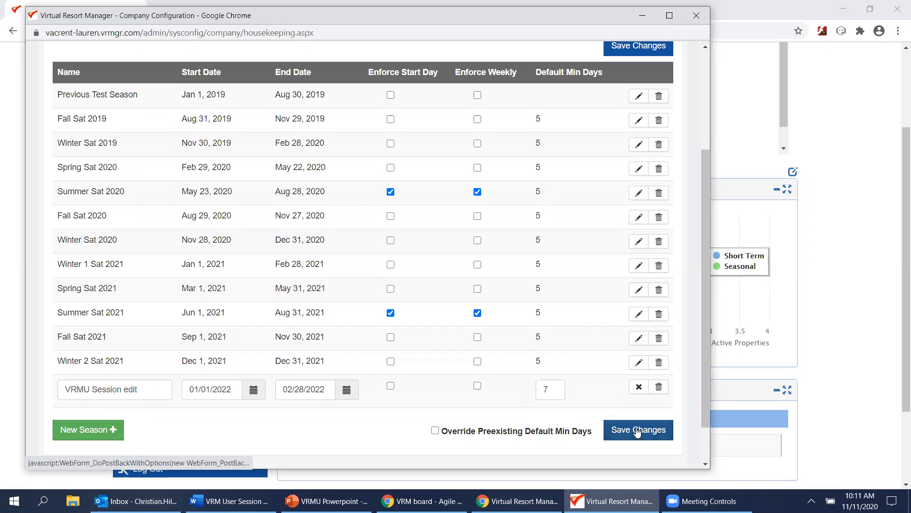
- Reopen the VRMU Session edit season for editing and set its default min days to 10
scroll(638, 431, up, 2)
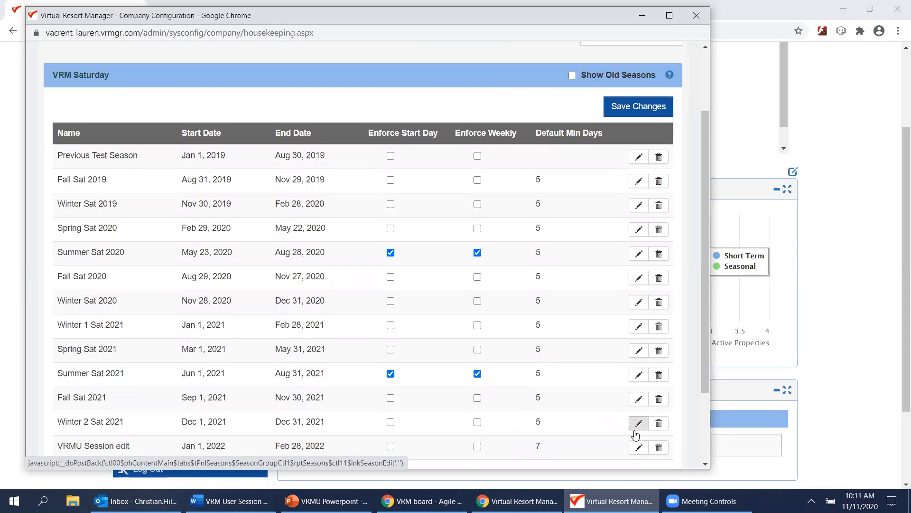
click(638, 445)
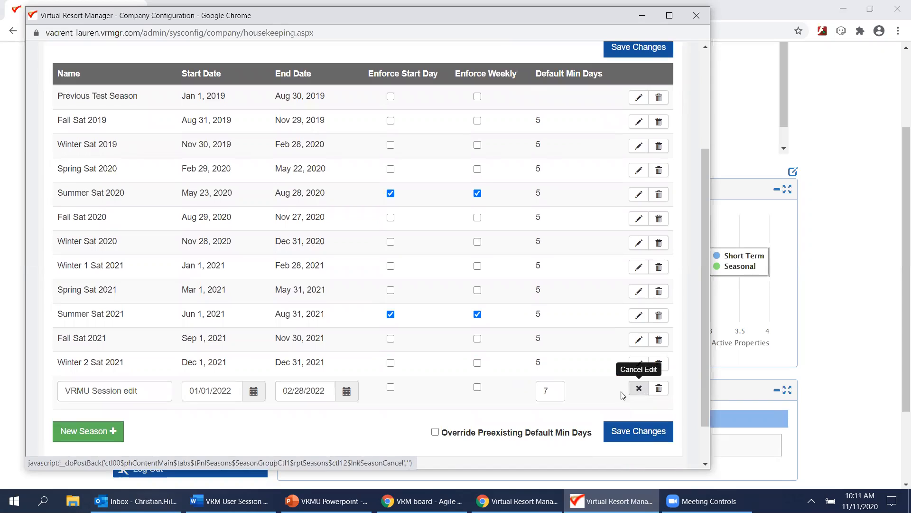
click(559, 395)
text(10)
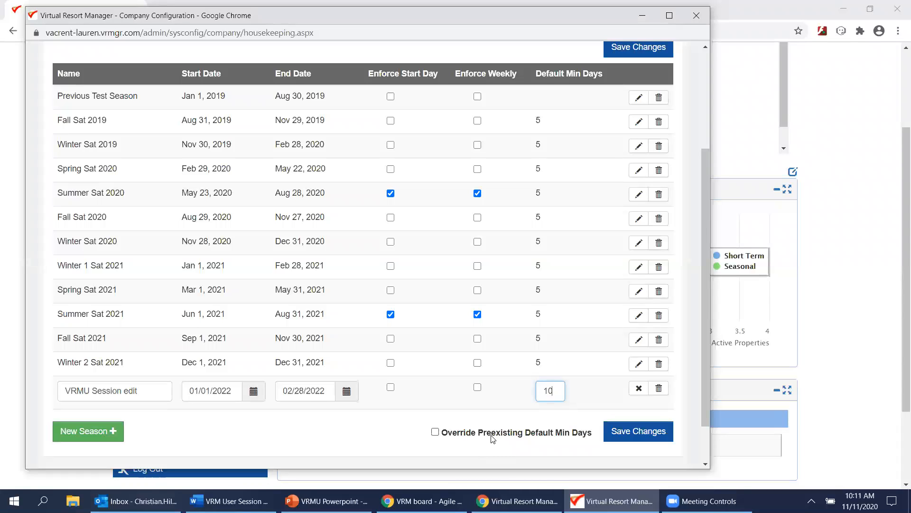
- Turn the Override Preexisting Default Min Days option on and off again, and mark the VRMU Session edit season for deletion
click(452, 433)
click(452, 433)
click(659, 389)
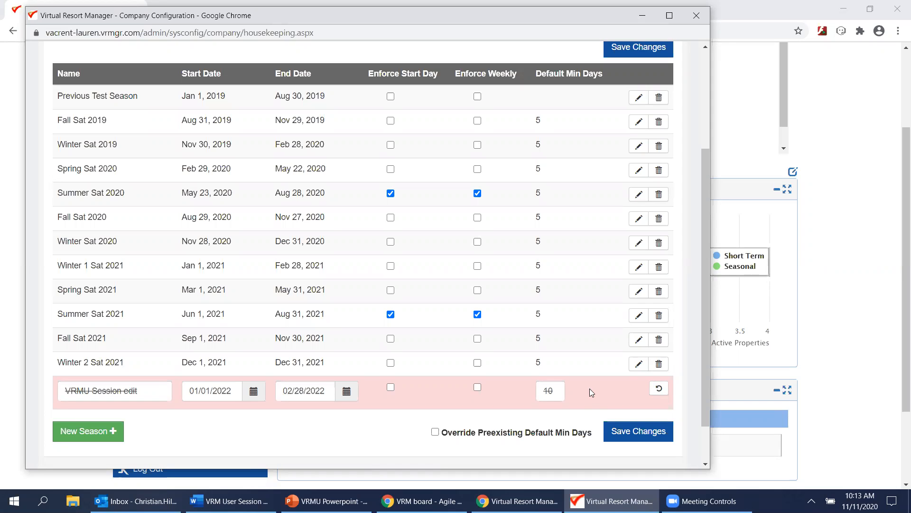
- Switch the company configuration to the Custom Confirmations settings without saving the season changes
scroll(334, 130, up, 5)
click(358, 64)
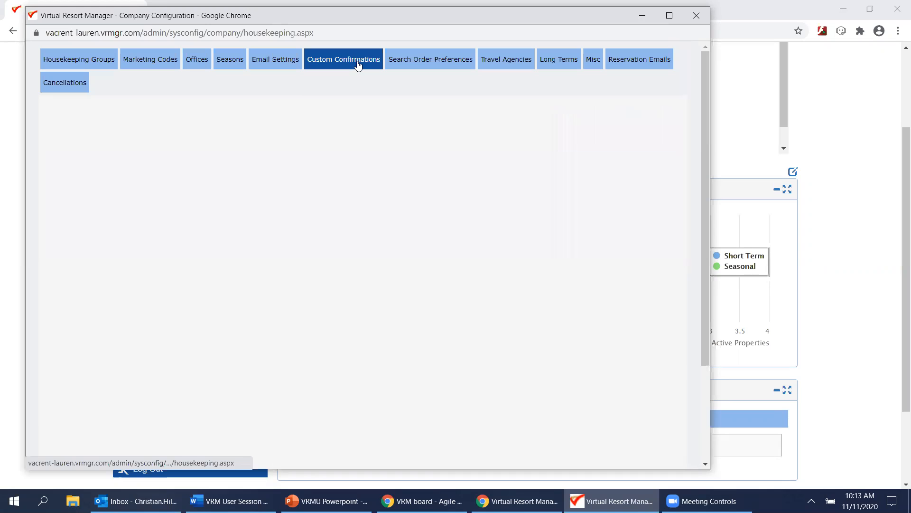
- Close and reopen the company configuration window, and view the seasons of the VRM Saturday season group
click(506, 62)
click(695, 15)
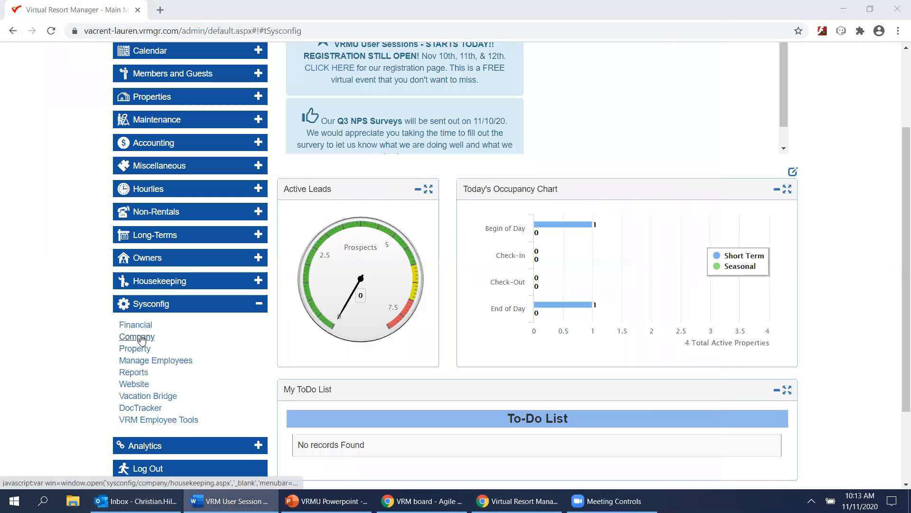
click(141, 338)
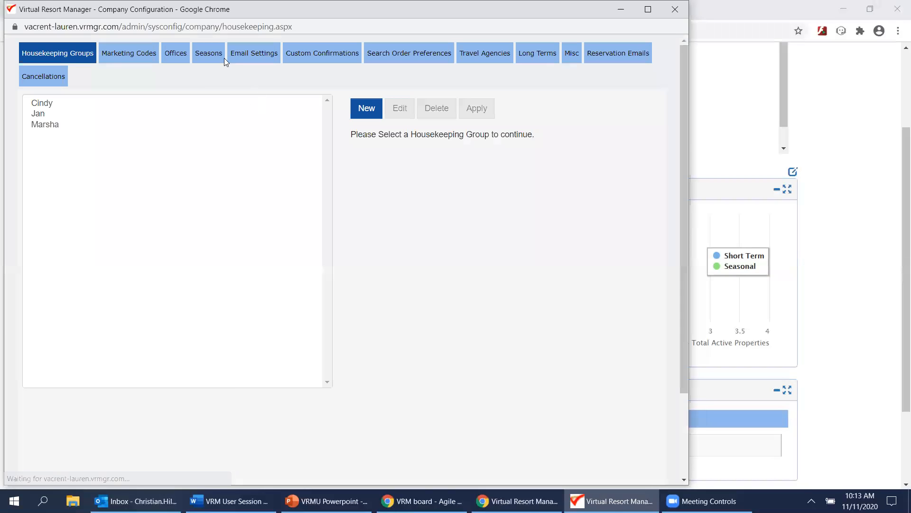
click(215, 54)
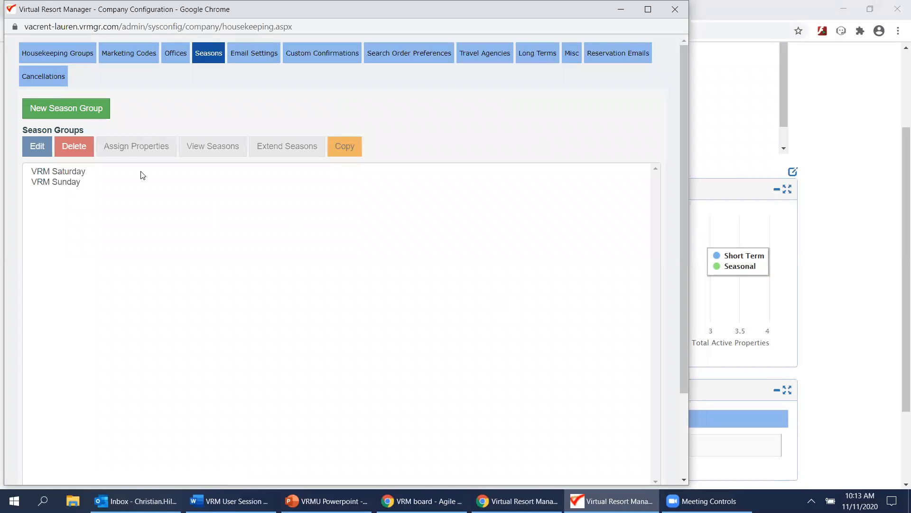
click(112, 171)
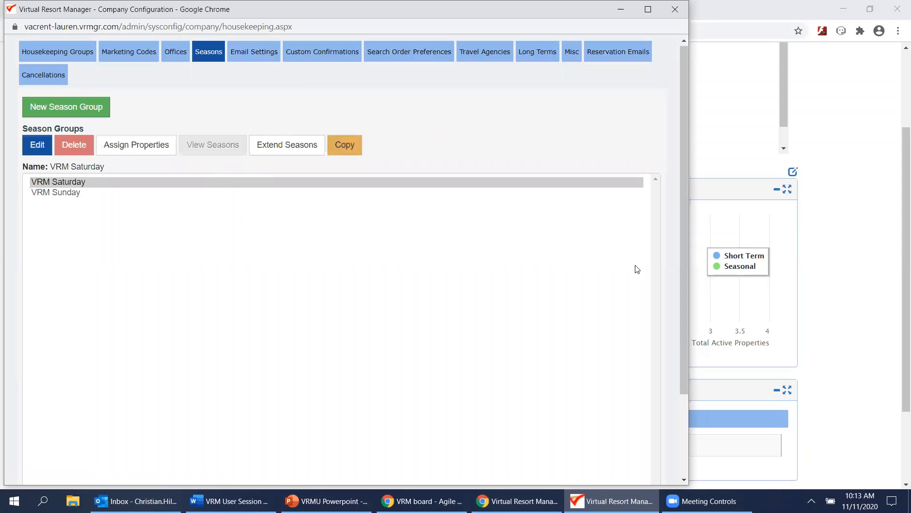
scroll(637, 270, down, 4)
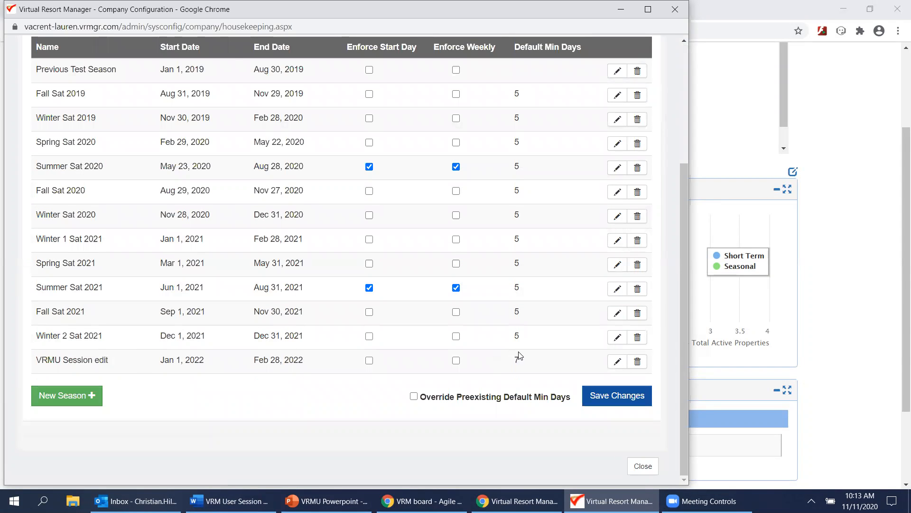
- Mark VRMU Session edit and the three seasons before it for deletion, restore those three, and save to delete only VRMU Session edit
click(638, 363)
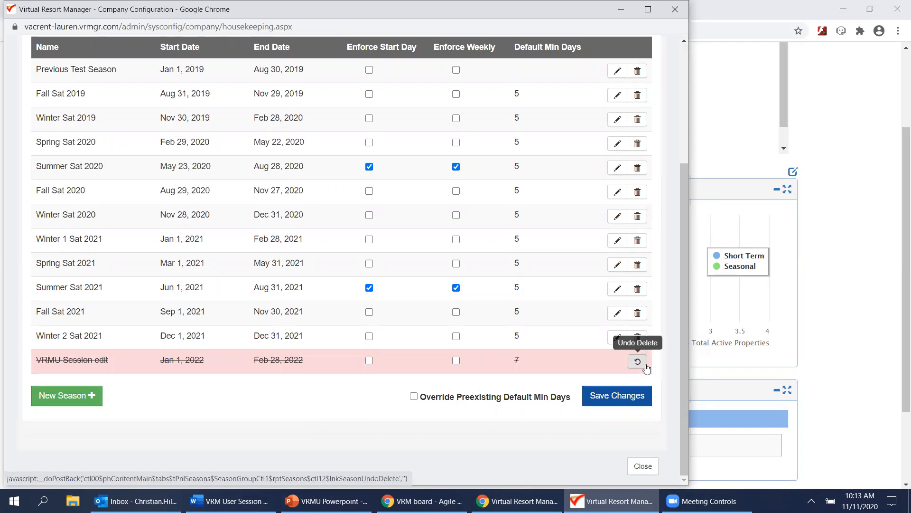
click(637, 338)
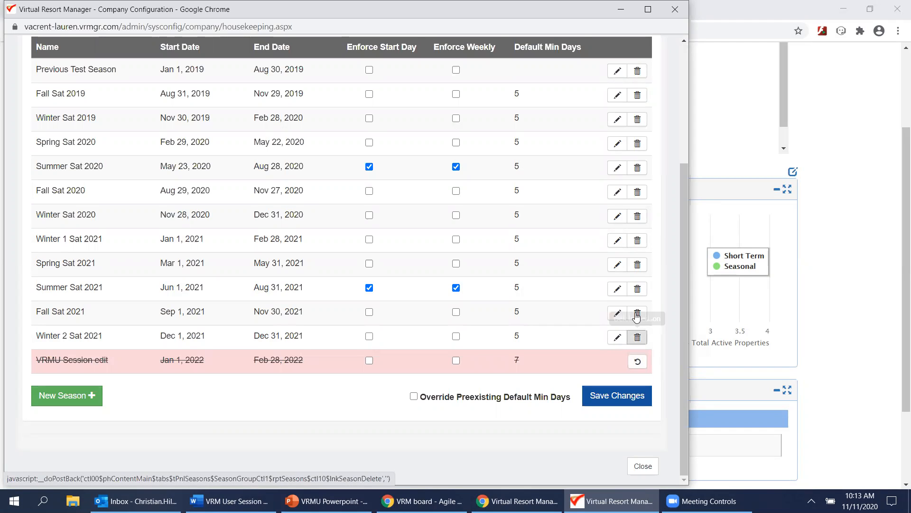
click(637, 288)
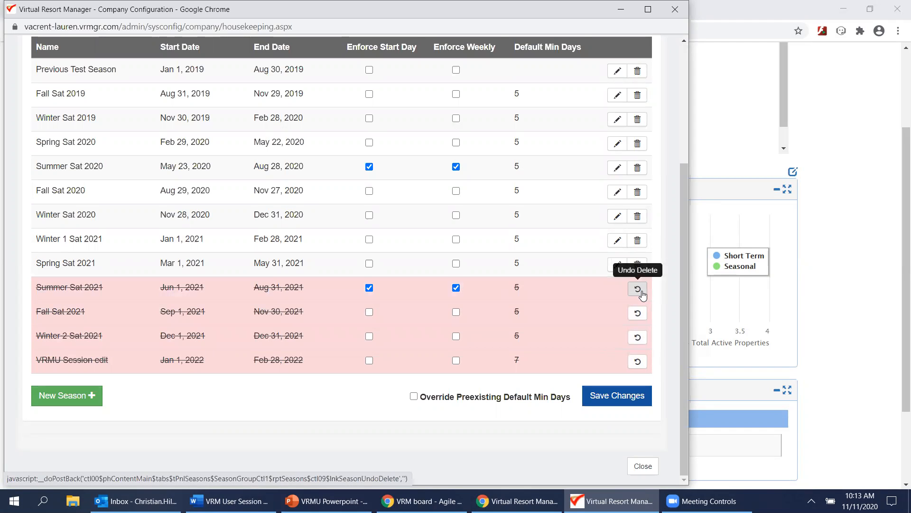
click(638, 290)
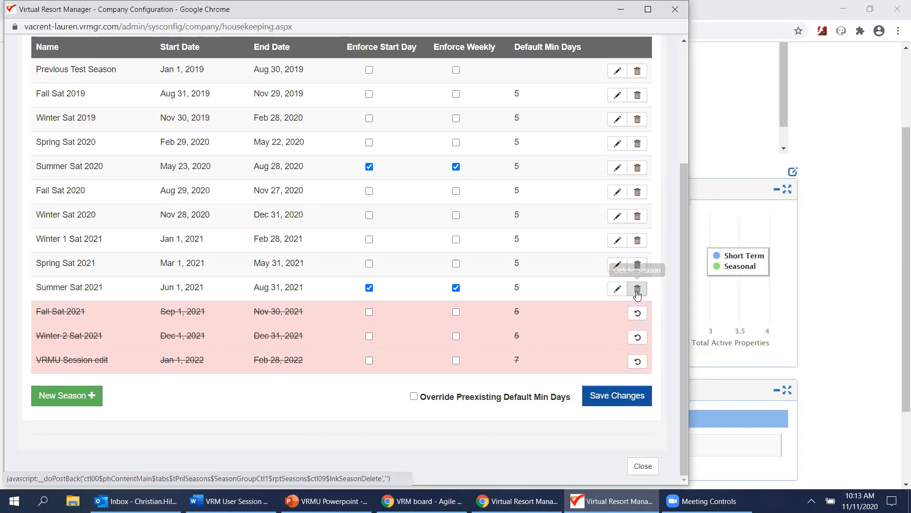
click(637, 313)
click(639, 336)
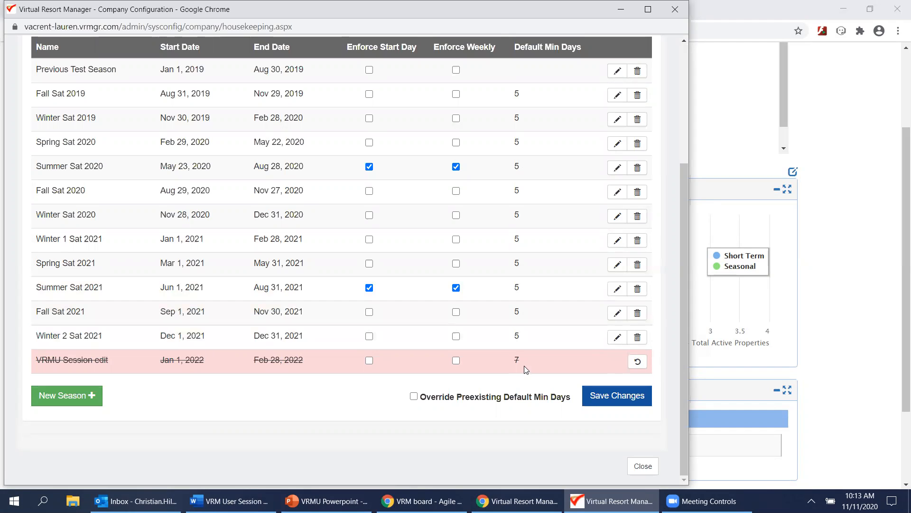
click(623, 397)
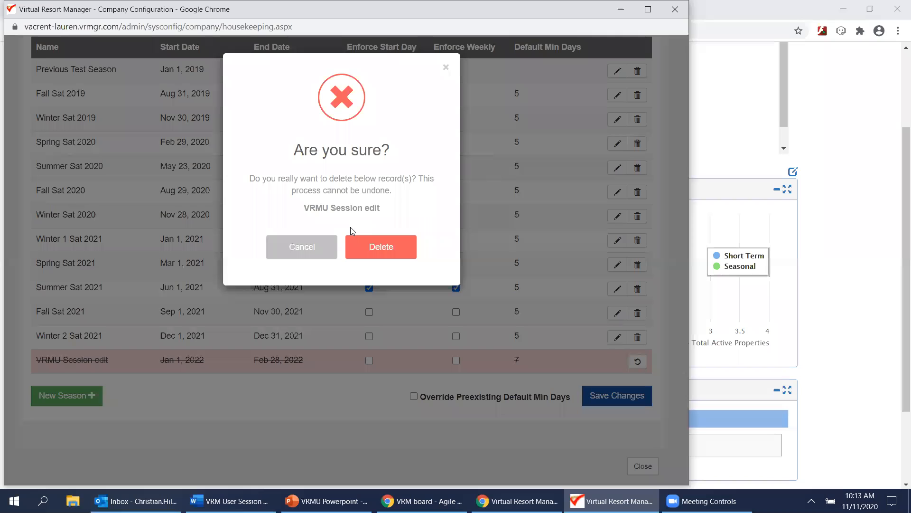
click(386, 247)
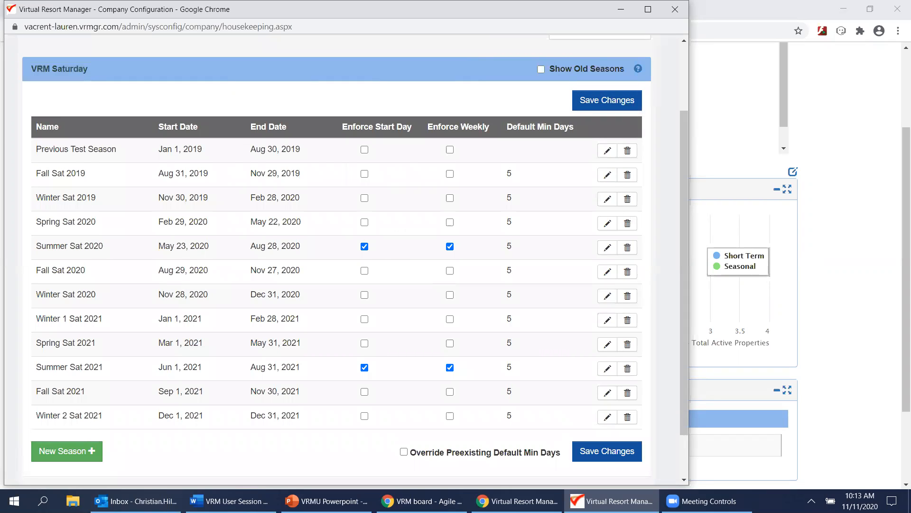
- Review the VRM Saturday seasons list and return to the season groups
key(alt+Tab)
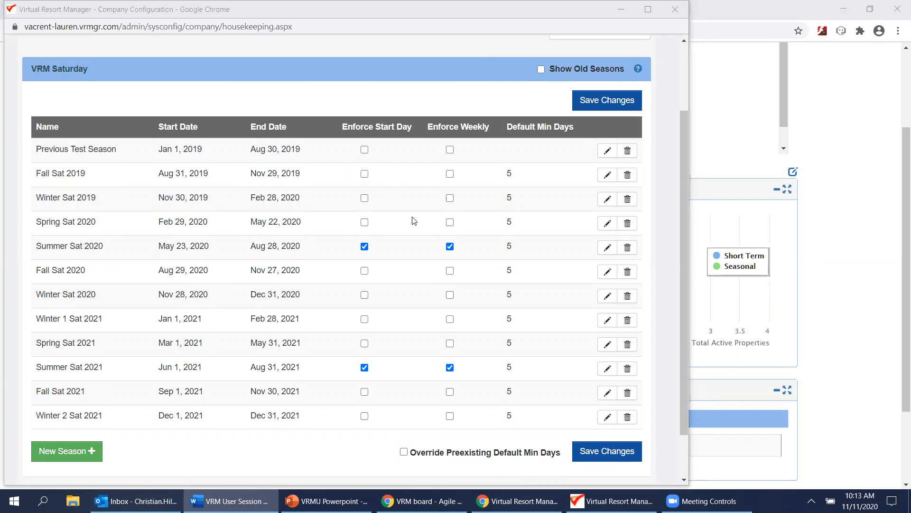
scroll(412, 220, up, 1)
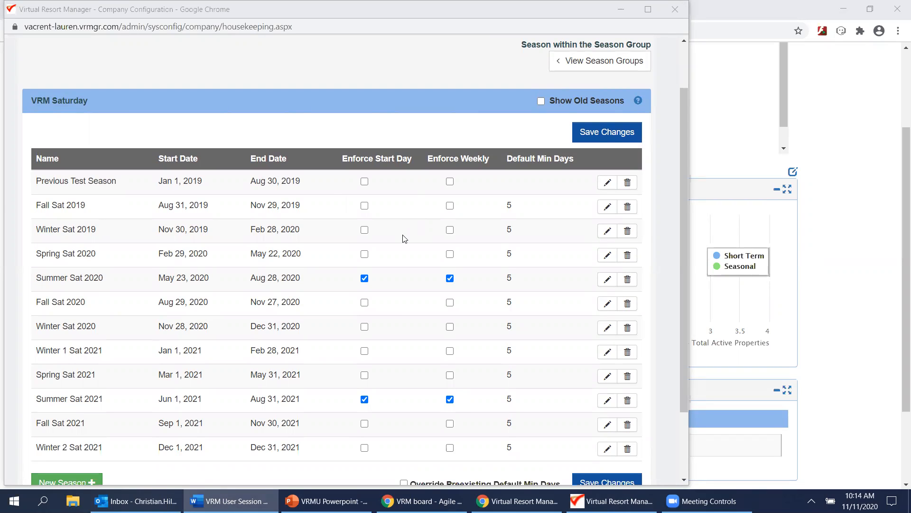
scroll(408, 242, down, 1)
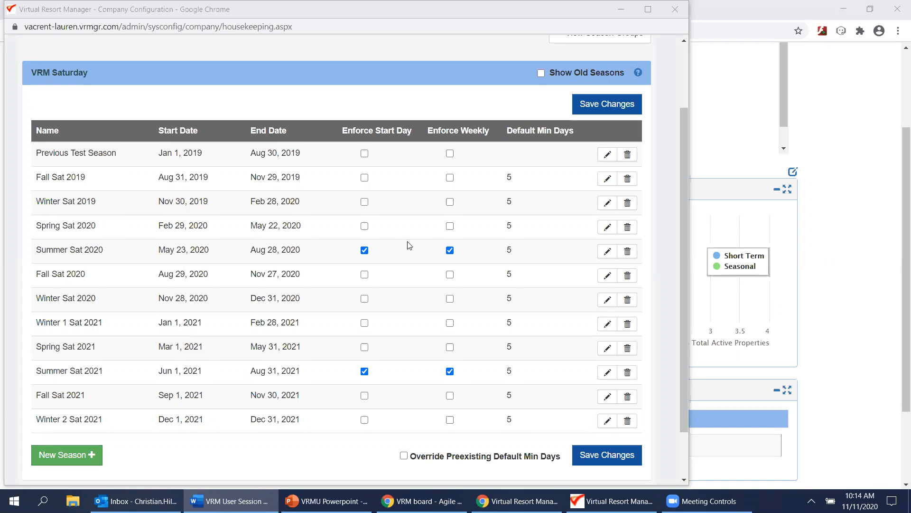
scroll(410, 247, up, 3)
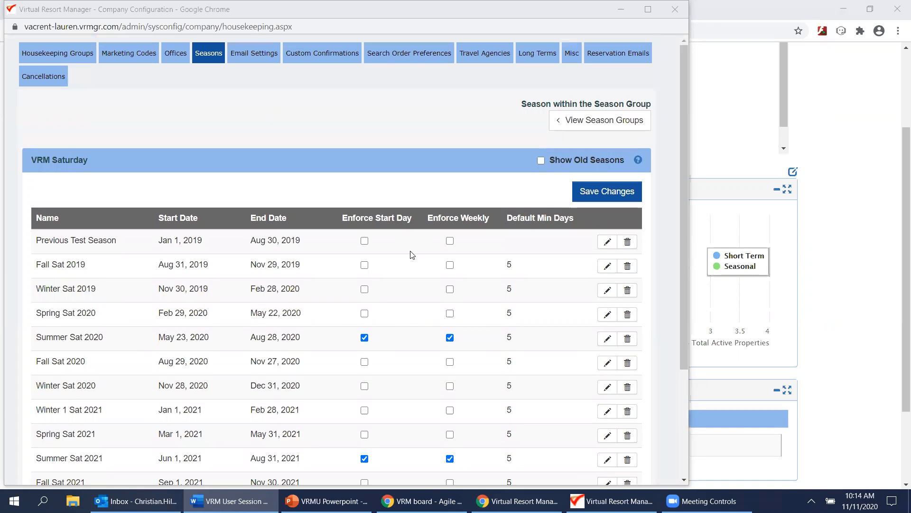
click(587, 121)
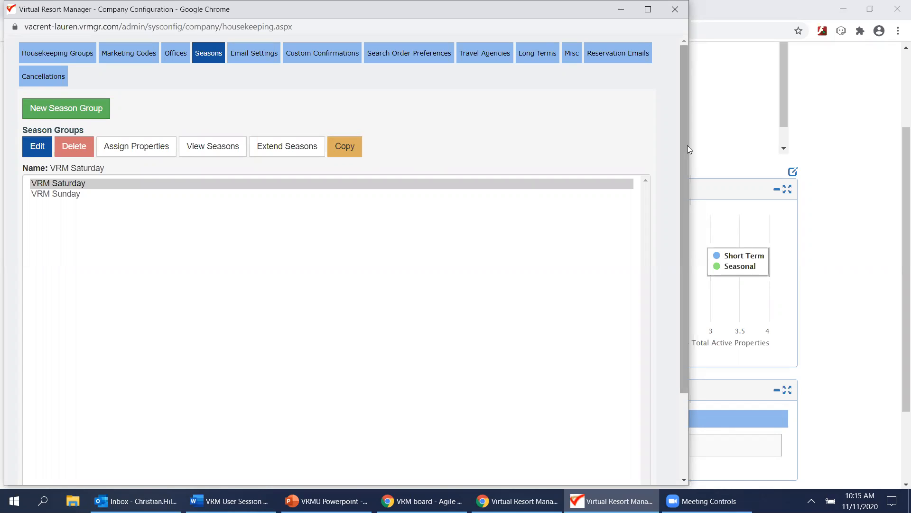
- Move the Company Configuration window aside and narrow it to about half the screen width, exposing the Sysconfig links
drag(437, 9, 625, 18)
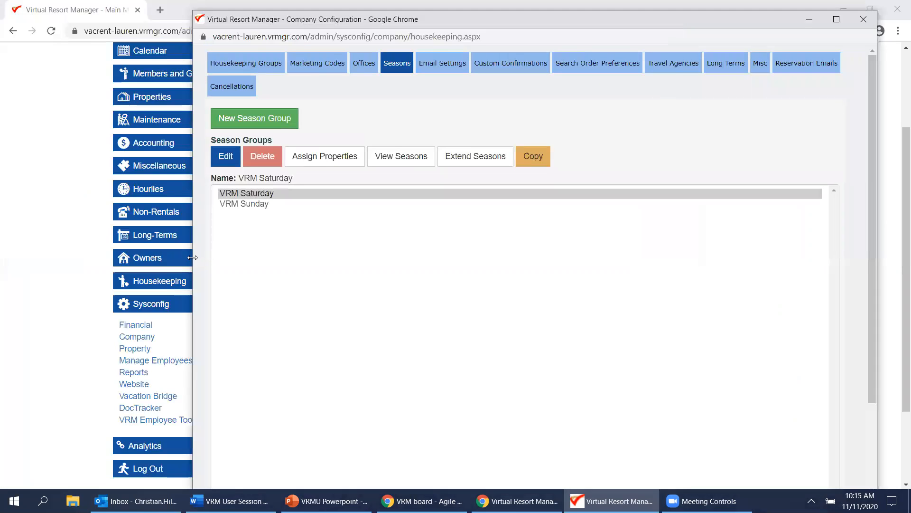
drag(192, 257, 361, 257)
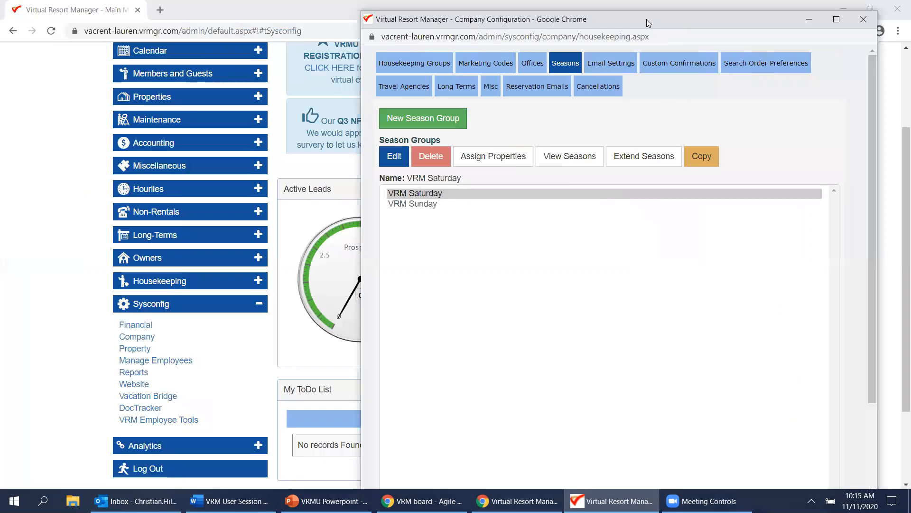
drag(653, 21, 688, 14)
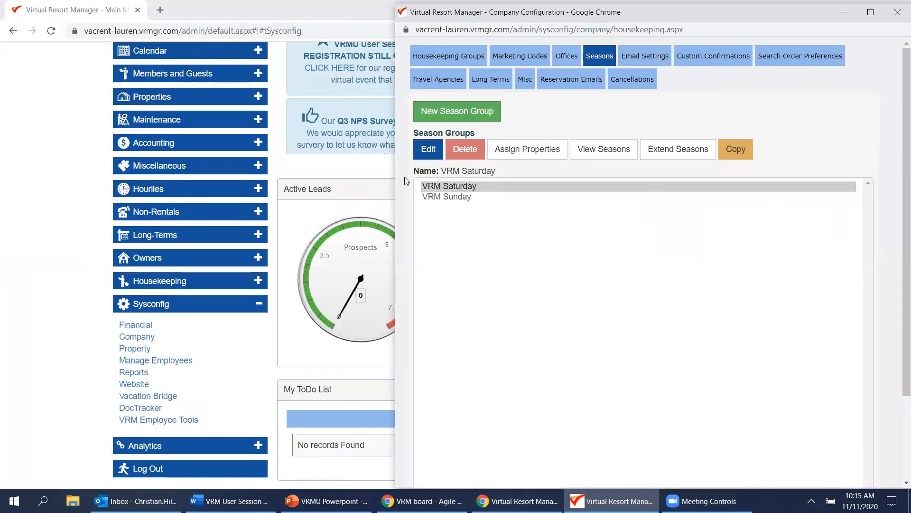
drag(393, 179, 428, 181)
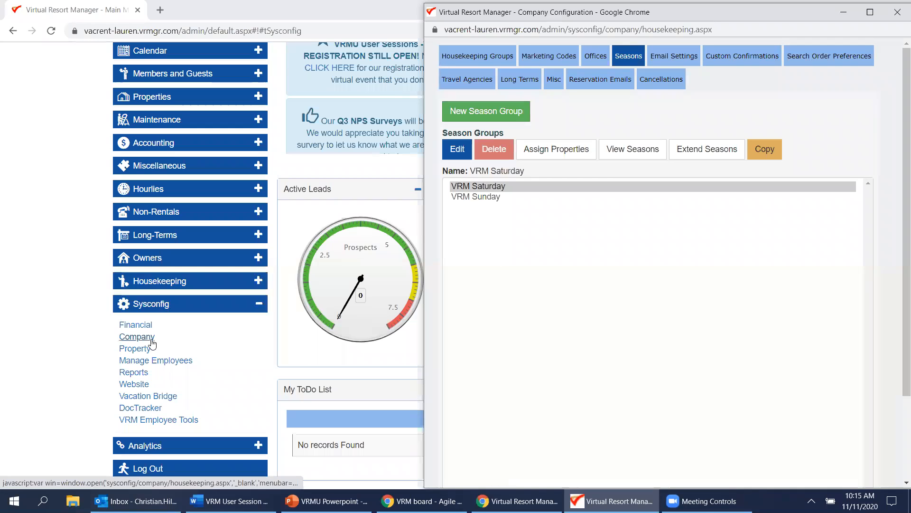
- Open a second Company Configuration window on the Seasons settings and narrow it to sit beside the first one
click(152, 340)
click(209, 56)
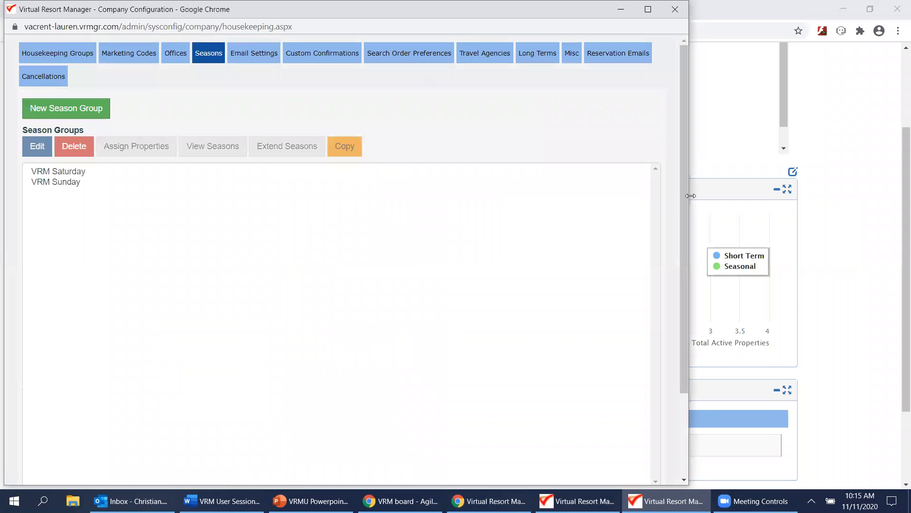
drag(690, 196, 490, 195)
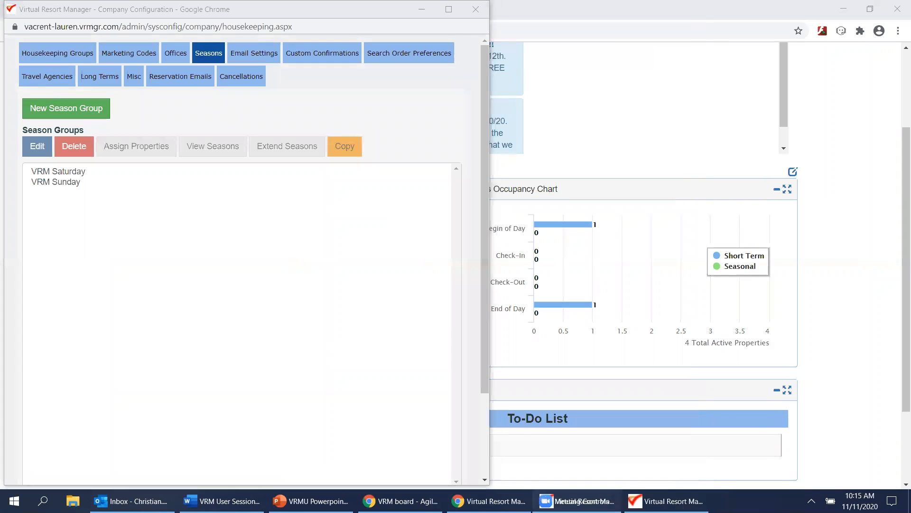
key(alt+Tab)
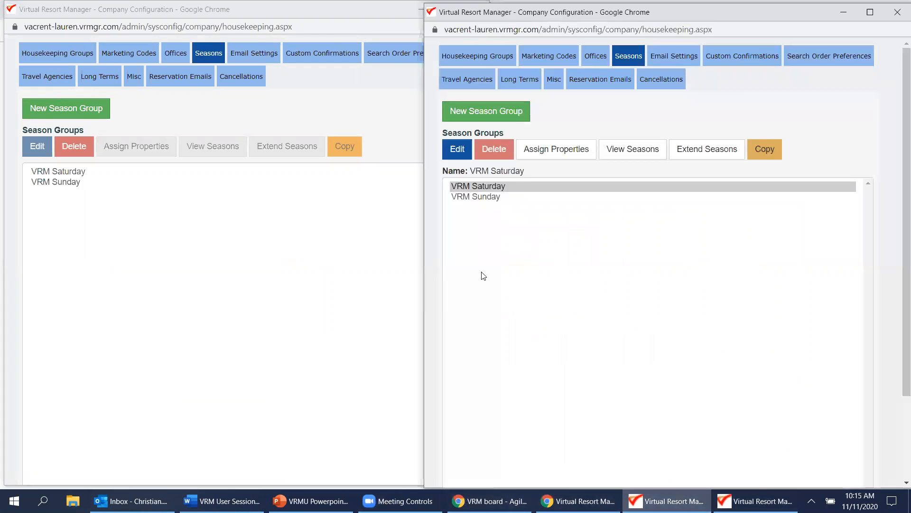
click(395, 115)
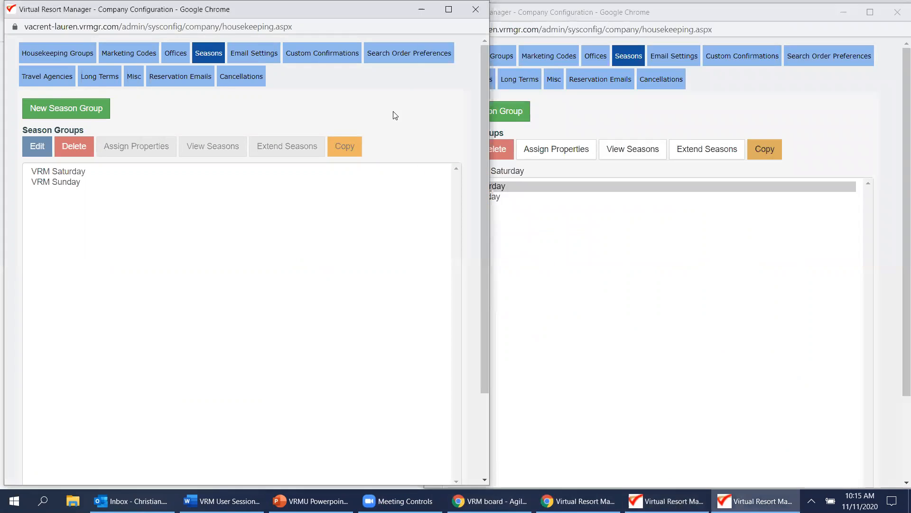
- View the seasons of the VRM Saturday group in the second Company Configuration window
click(93, 172)
click(209, 143)
scroll(309, 161, down, 3)
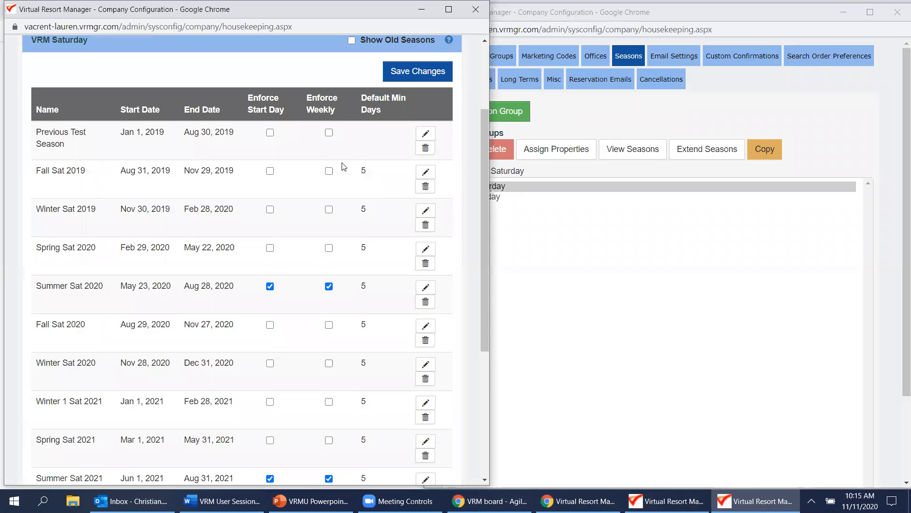
scroll(350, 185, up, 2)
- Open the Extend Seasons form for VRM Saturday in the first window, widen that window, and open the Copy From Start Date calendar
click(764, 97)
click(718, 150)
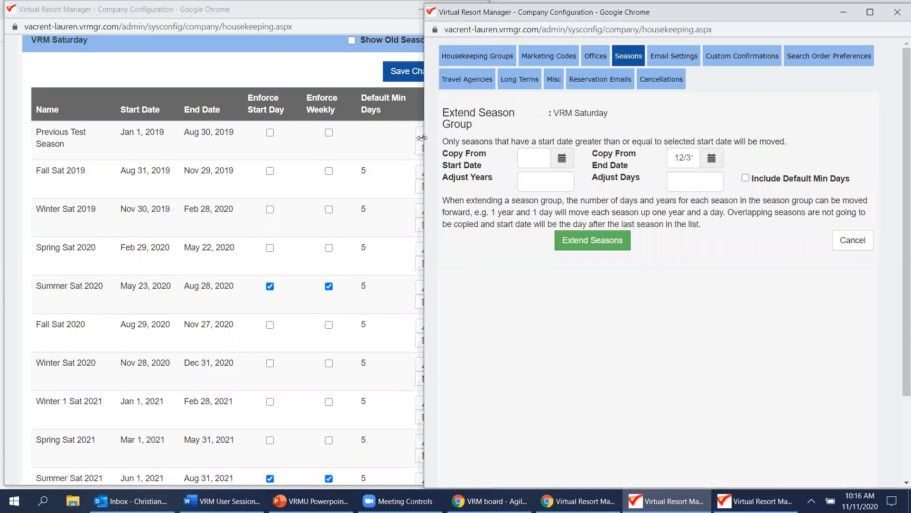
drag(422, 137, 384, 142)
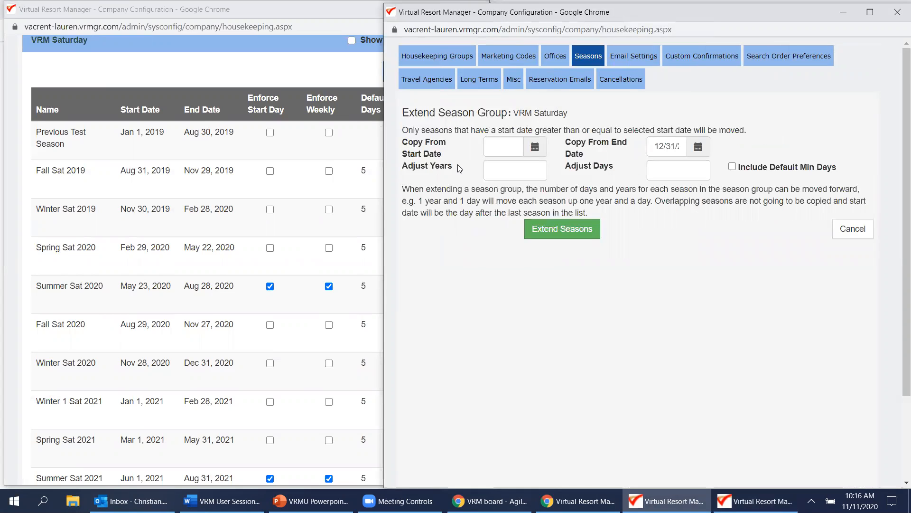
drag(459, 158, 403, 145)
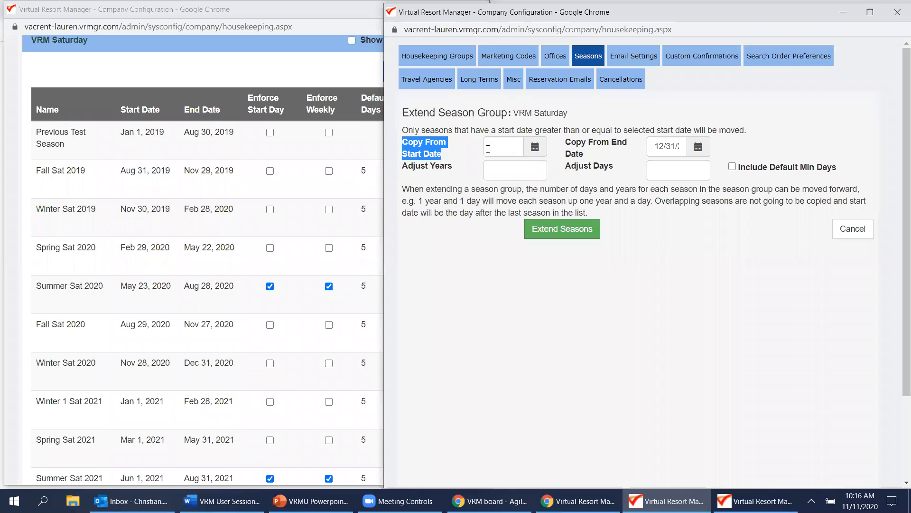
click(494, 148)
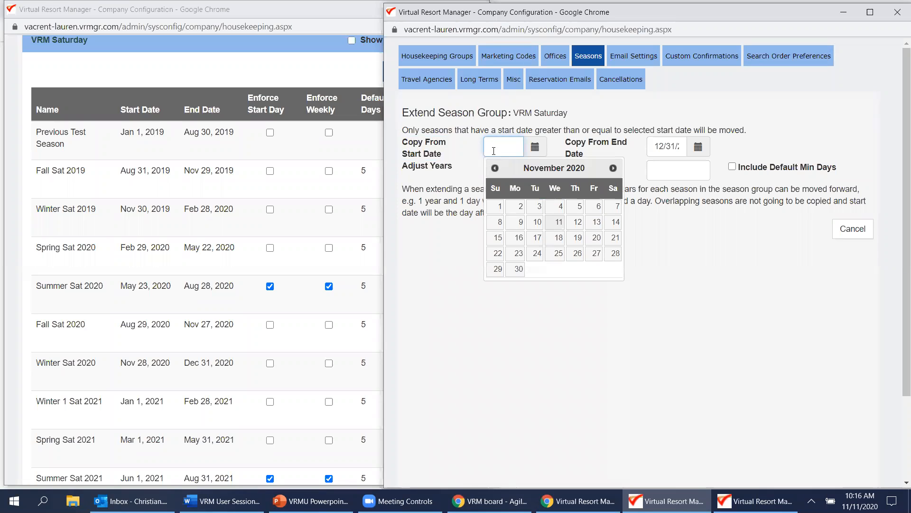
- Examine the start and end dates of the 2021 seasons in the VRM Saturday list, starting with Winter 1 Sat 2021
click(271, 67)
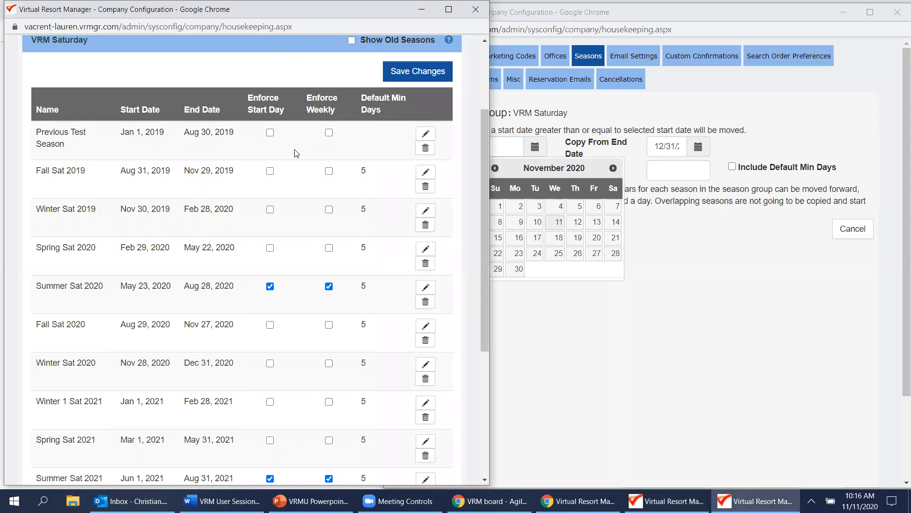
scroll(247, 170, down, 4)
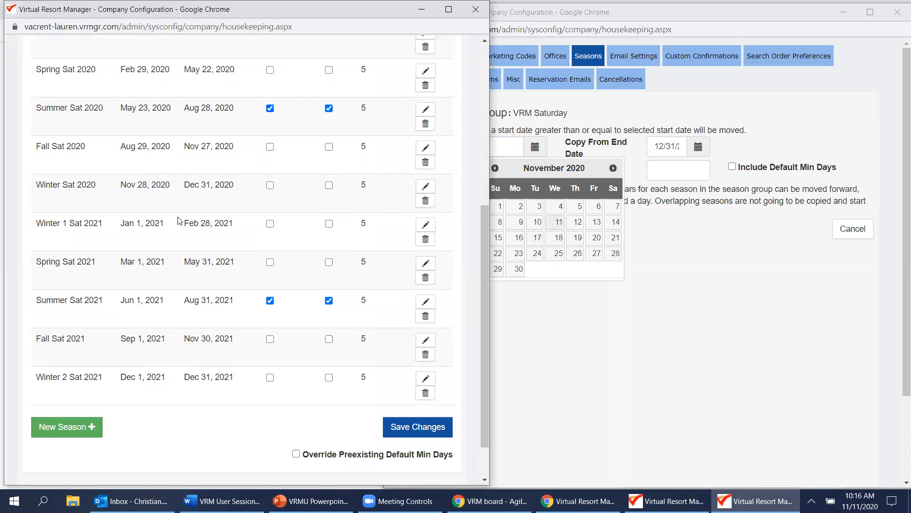
drag(38, 223, 237, 379)
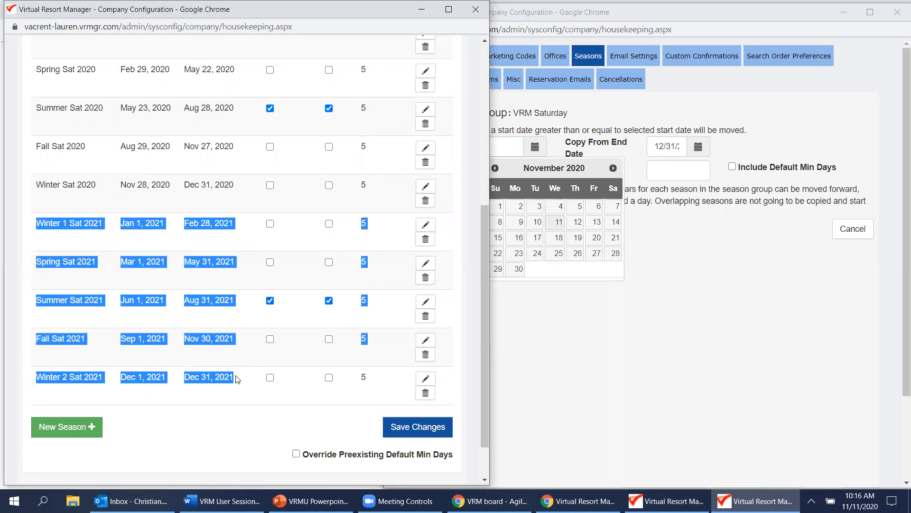
click(235, 377)
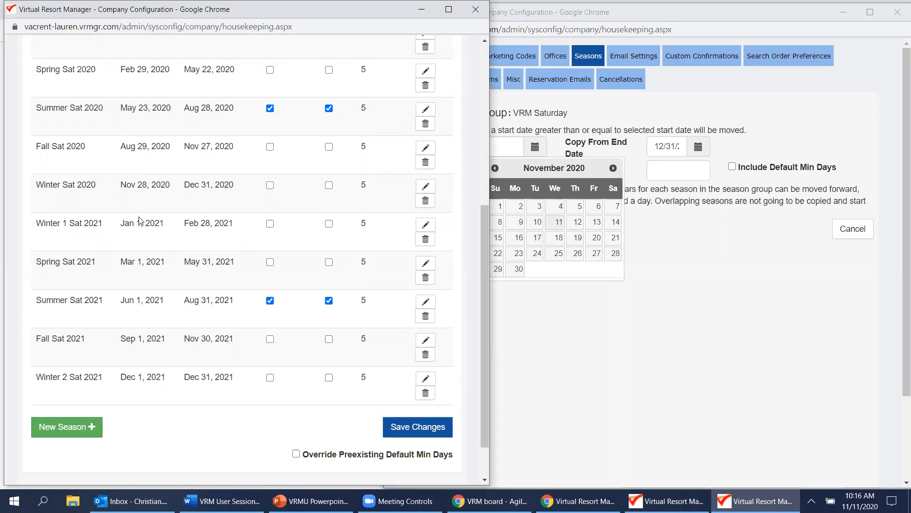
drag(120, 225, 236, 229)
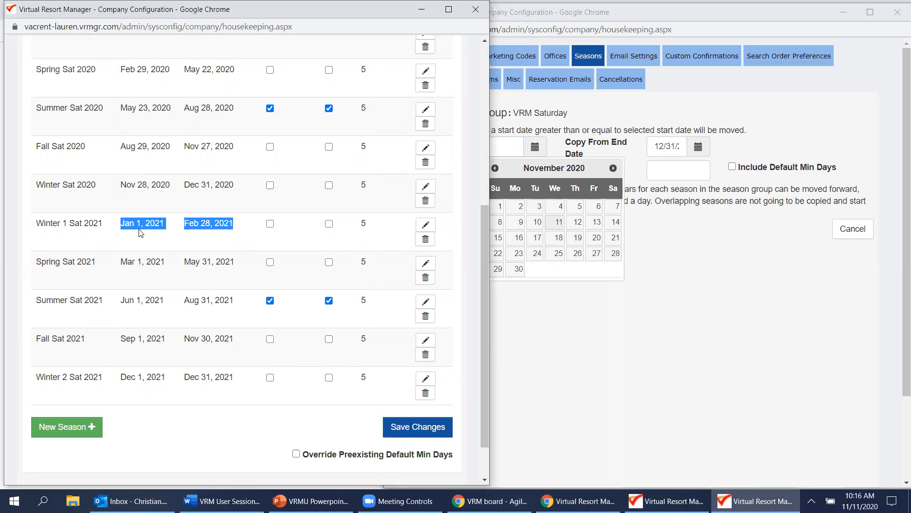
- Set the Copy From Start Date of the VRM Saturday season group to January 9, 2021, and widen the Extend Season Group window
click(639, 266)
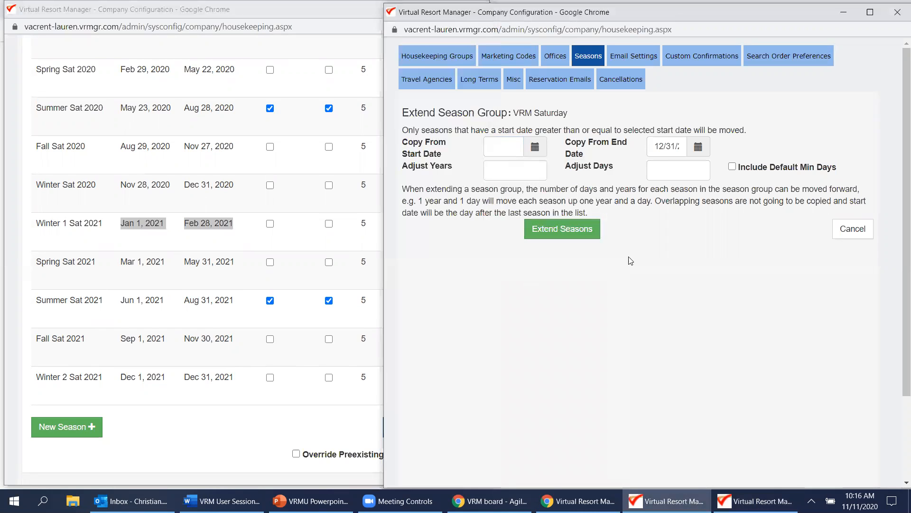
click(511, 150)
click(613, 168)
click(614, 168)
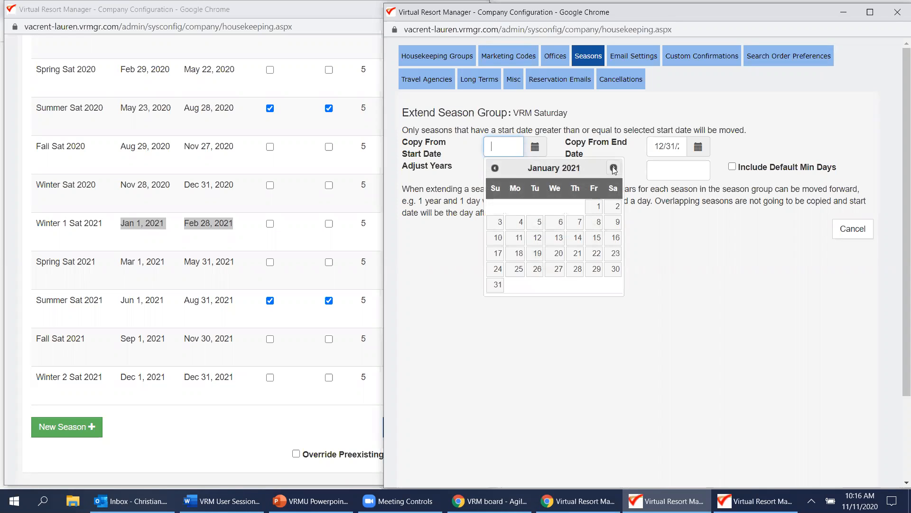
click(616, 222)
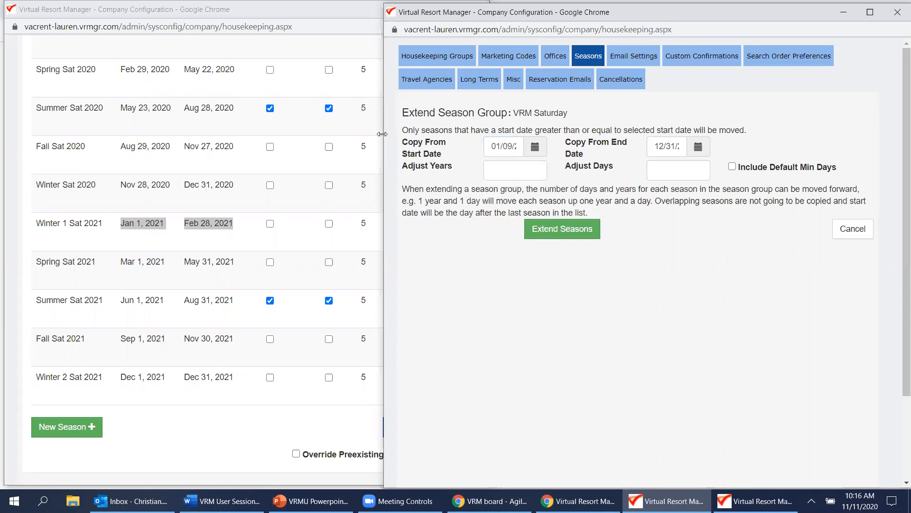
drag(382, 134, 325, 136)
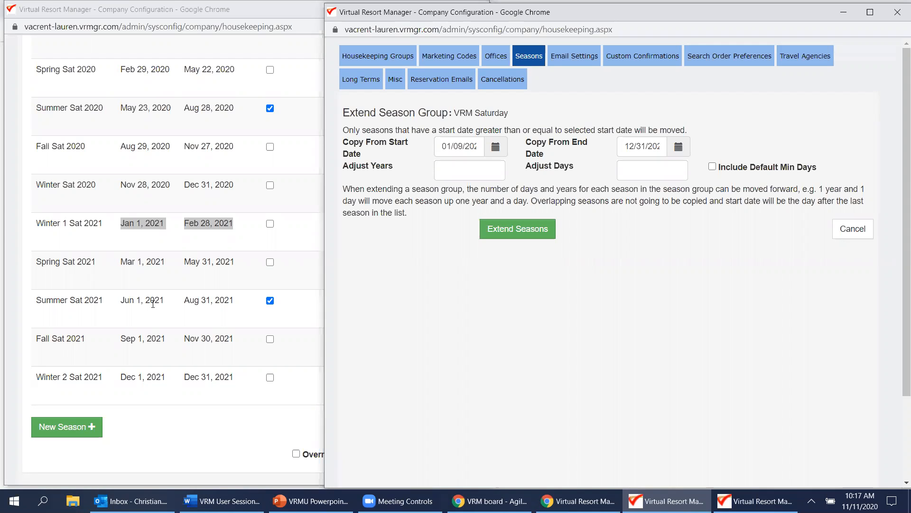
- Set the Copy From End Date to June 11, 2022 for the VRM Saturday season group
click(640, 146)
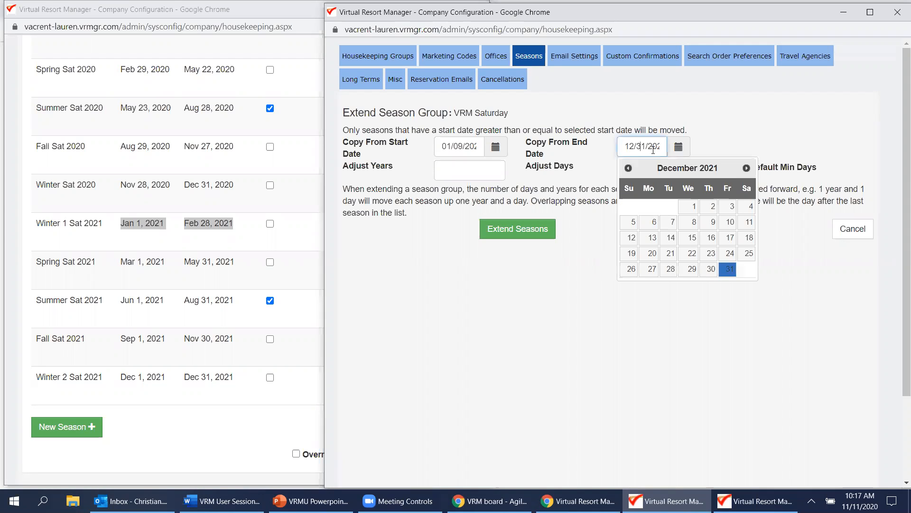
click(747, 168)
click(747, 168)
click(747, 168)
click(747, 168)
click(748, 168)
click(747, 168)
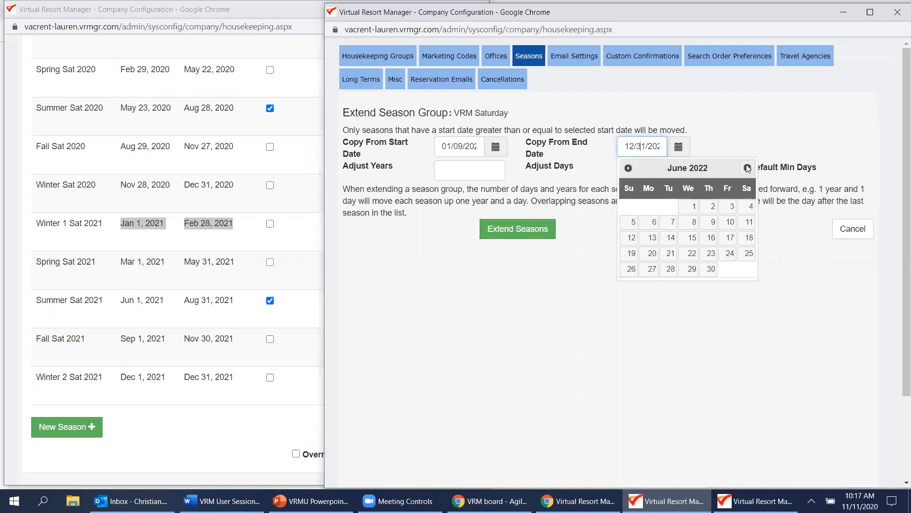
click(750, 222)
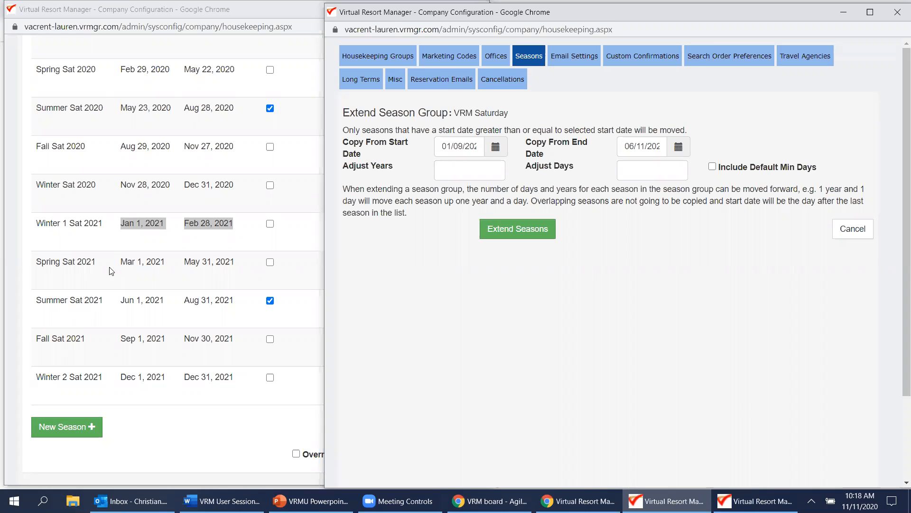
- Set Adjust Years to 1 and Adjust Days to 10 for the VRM Saturday extension
click(465, 168)
text(1)
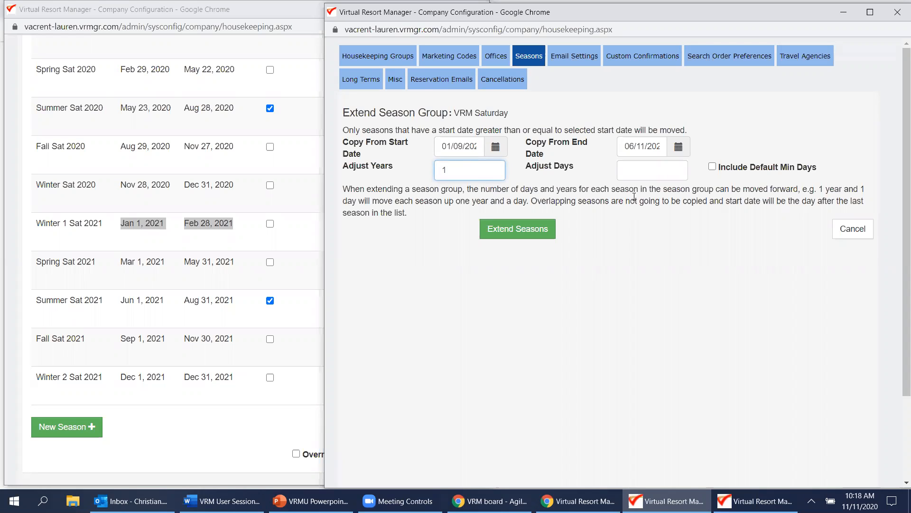
click(664, 169)
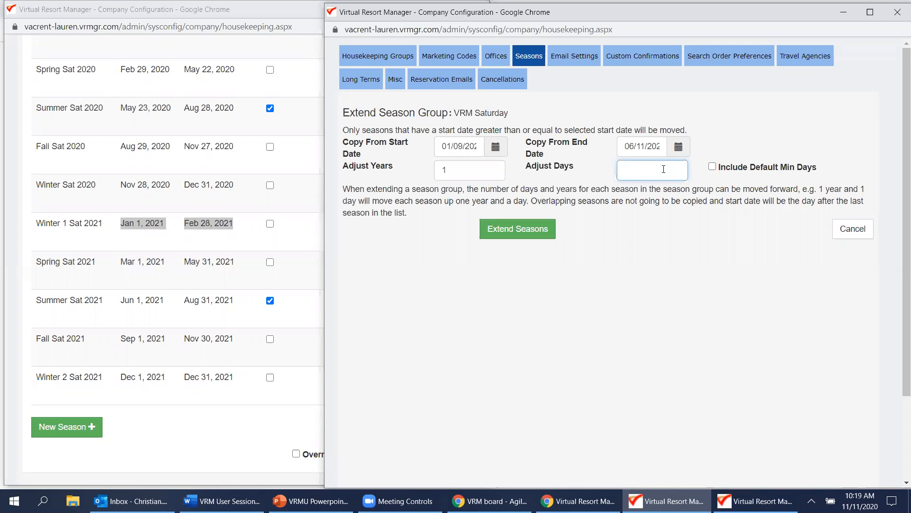
text(1)
key(BackSpace)
text(10)
- Include the default min days in the copy and extend the VRM Saturday season group
click(276, 14)
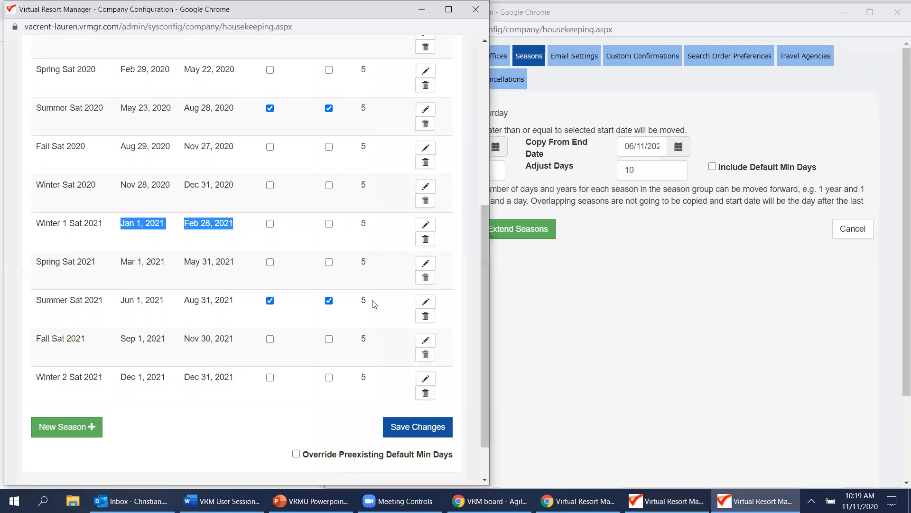
click(688, 298)
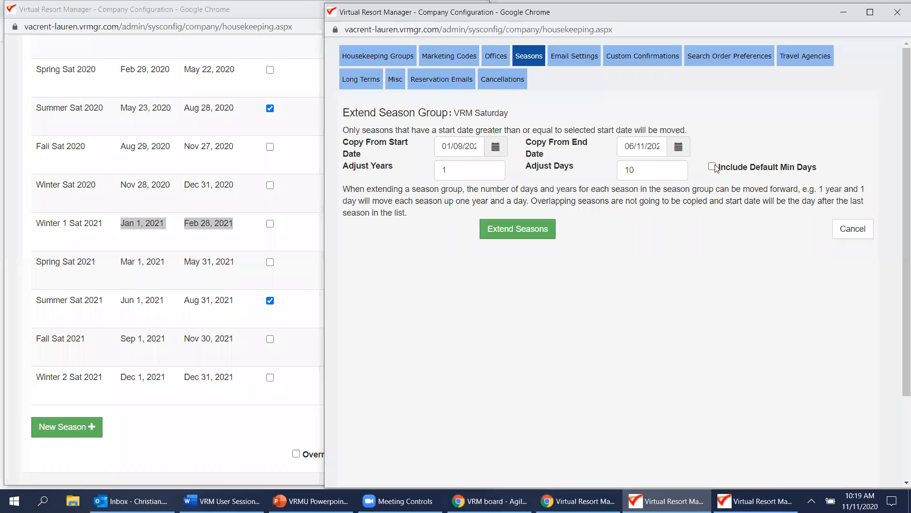
click(713, 167)
click(536, 233)
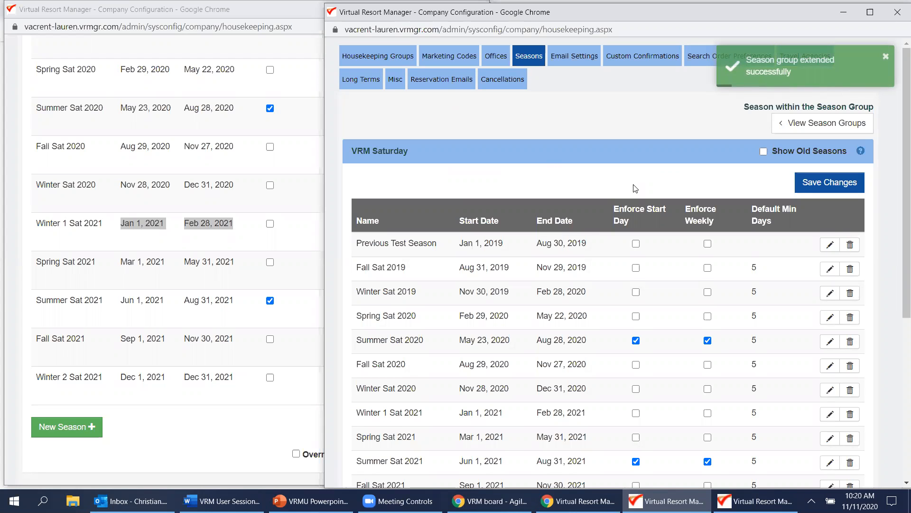
- Compare the dates of the copied seasons with the original 2021 seasons, starting at Winter 2 Sat 2021 and the copied Winter 1 season
scroll(638, 188, down, 5)
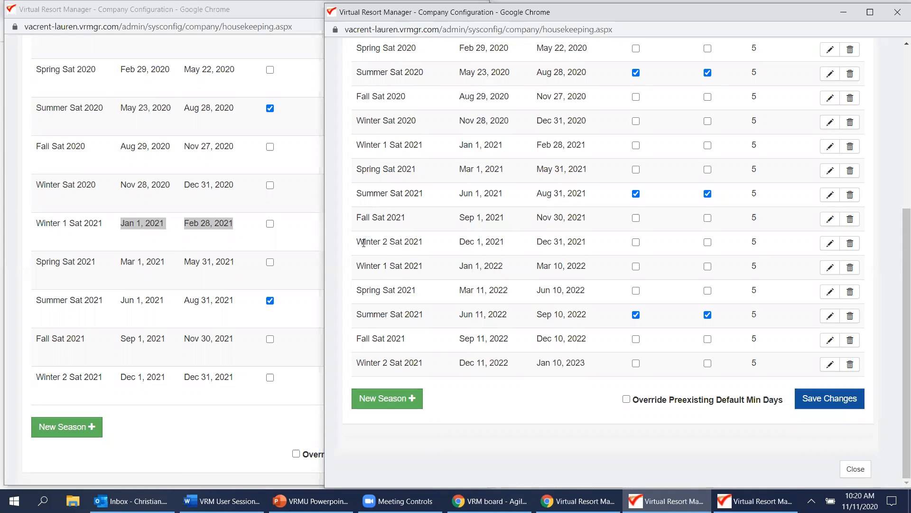
drag(358, 243, 597, 243)
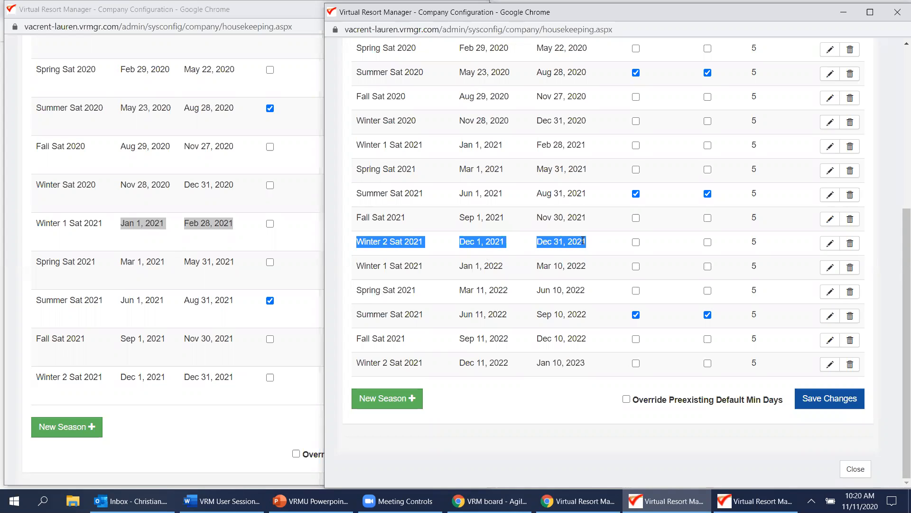
triple_click(466, 268)
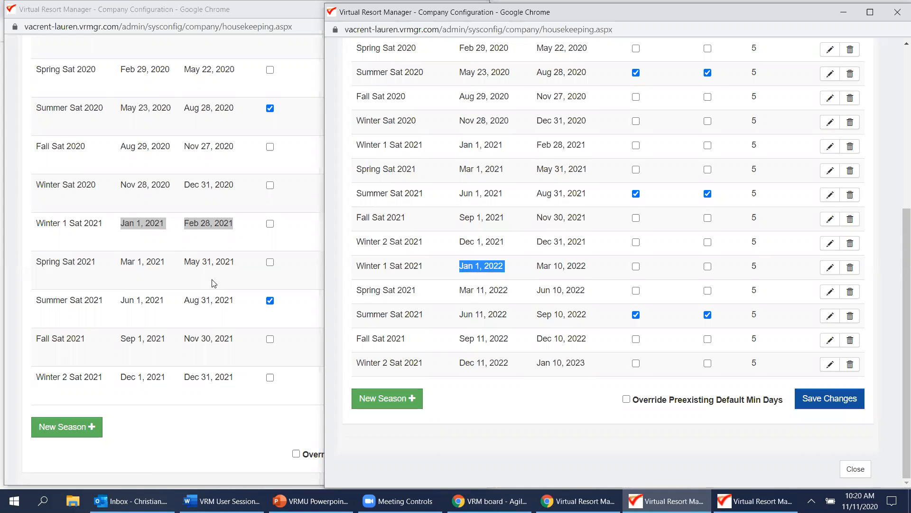
click(116, 267)
click(614, 289)
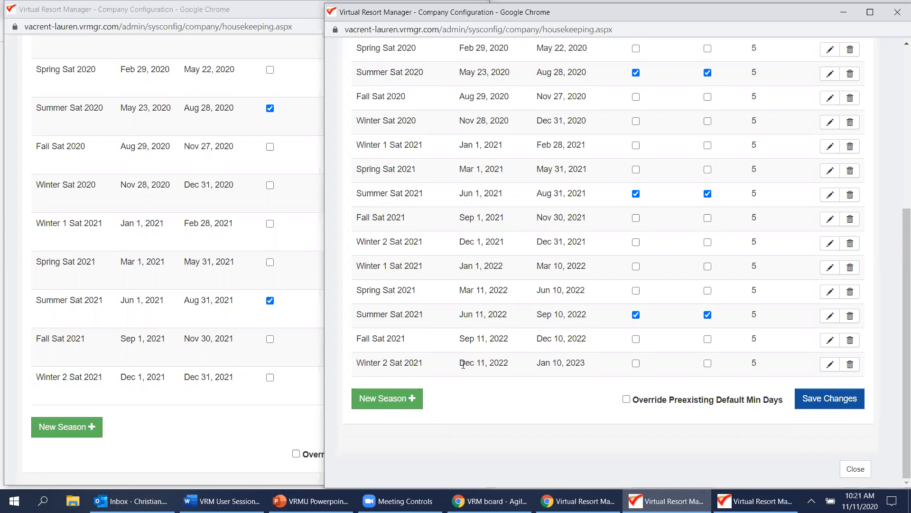
- Delete the five copied seasons starting in 2022, from Winter 1 through Winter 2, and save the VRM Saturday changes
click(851, 364)
click(851, 340)
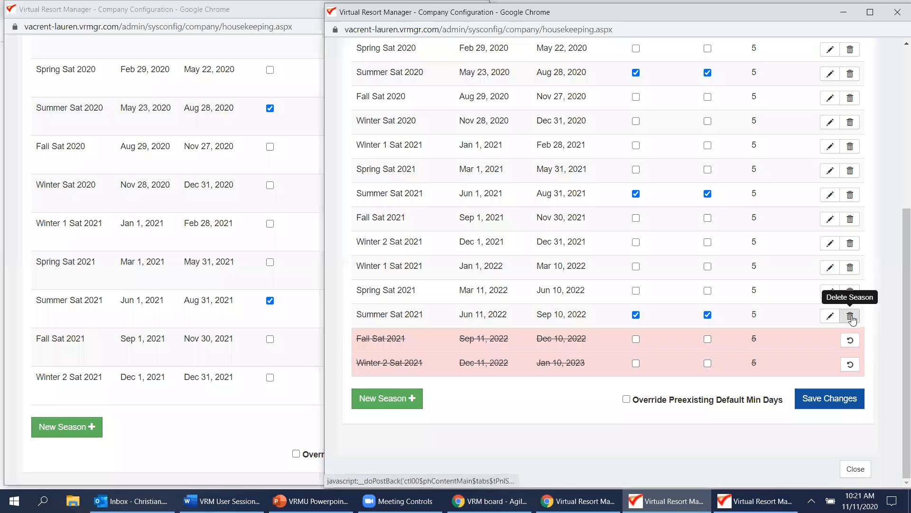
click(851, 316)
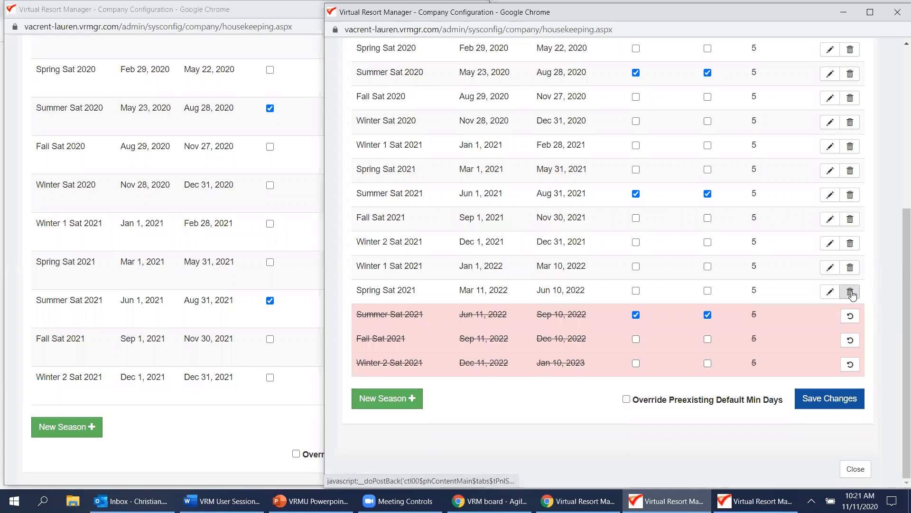
click(851, 293)
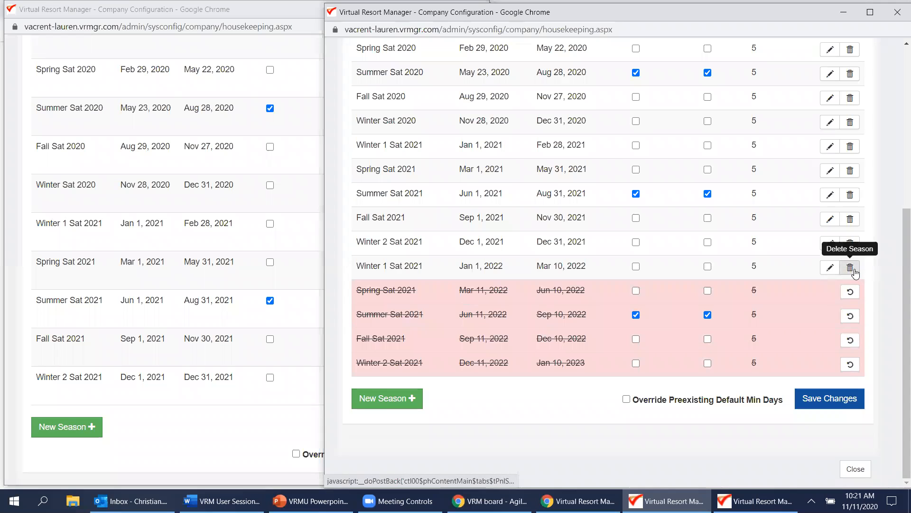
click(851, 269)
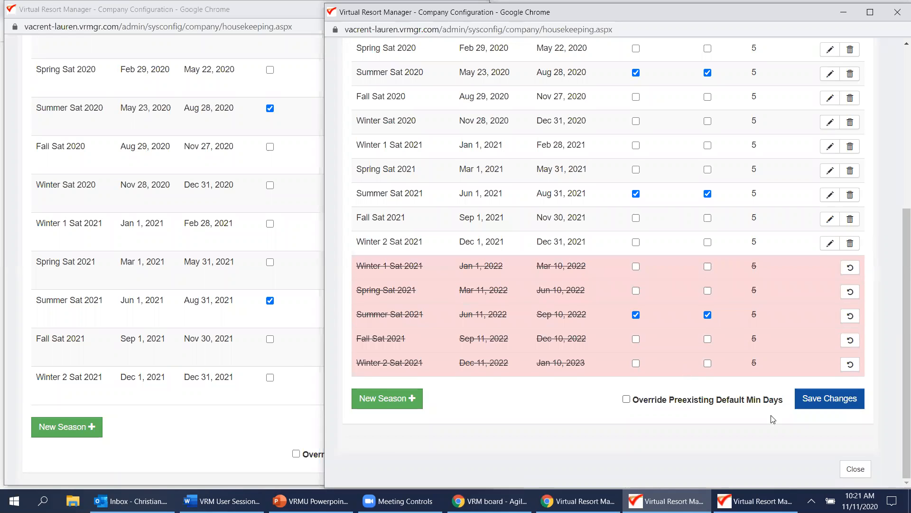
click(819, 401)
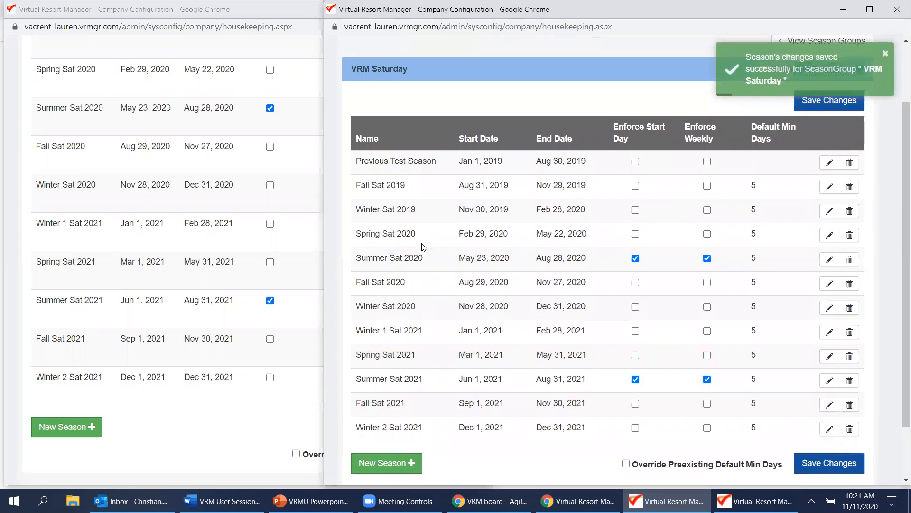
- Return to the season groups and open the Extend Seasons form for VRM Saturday
scroll(432, 252, down, 2)
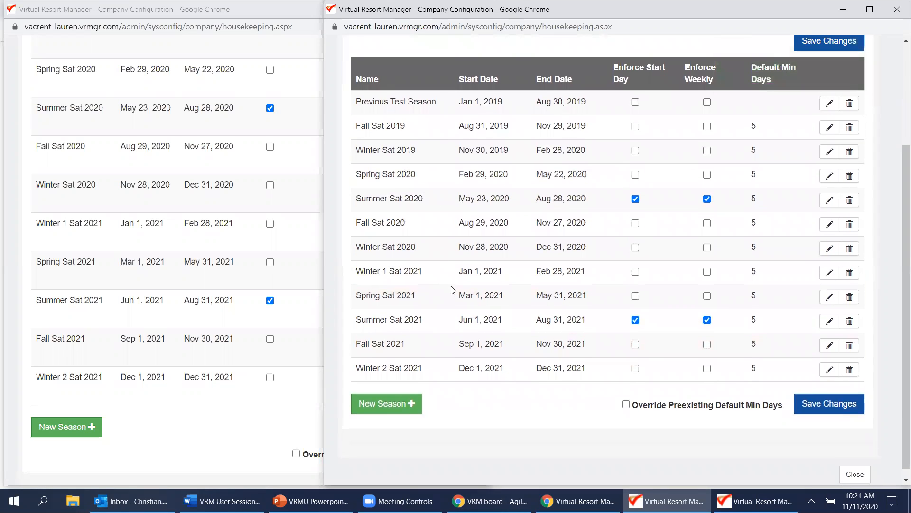
scroll(510, 292, up, 2)
click(804, 44)
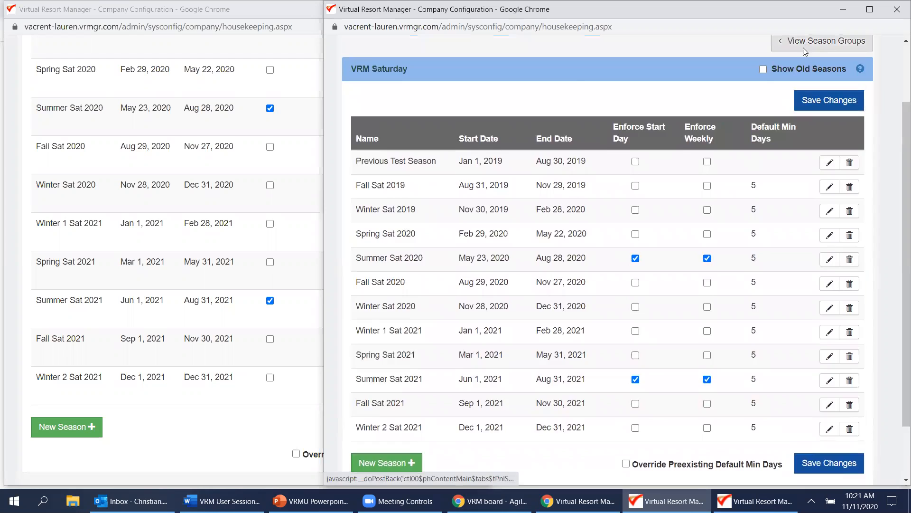
click(618, 154)
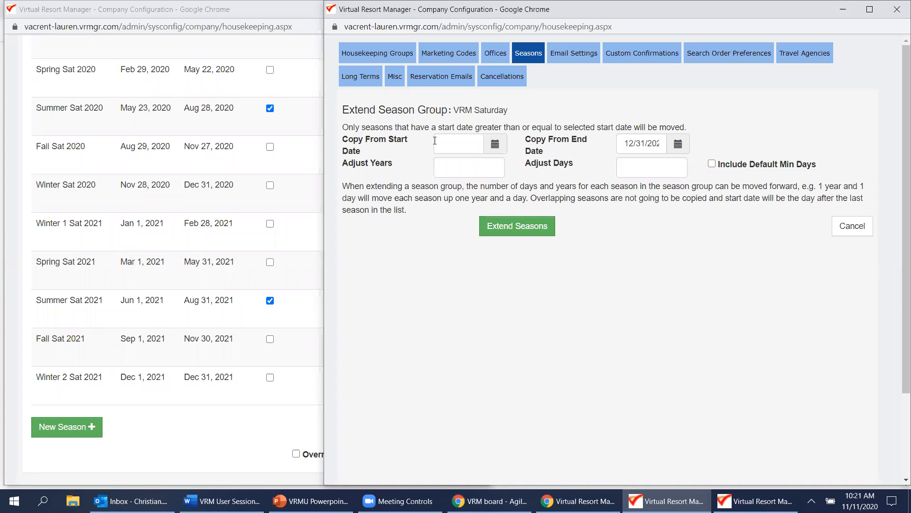
- Set the Copy From Start Date for VRM Saturday to January 20, 2021
click(456, 146)
click(563, 165)
click(563, 165)
click(563, 165)
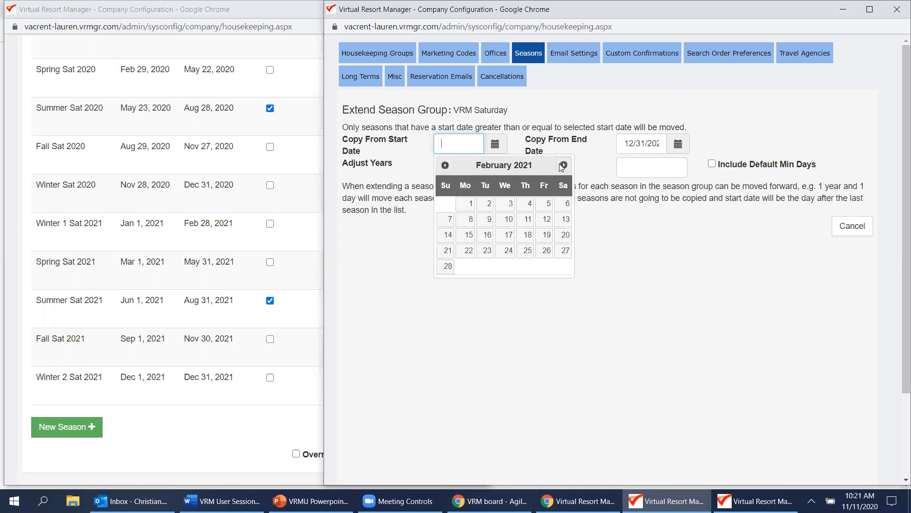
click(445, 165)
click(509, 250)
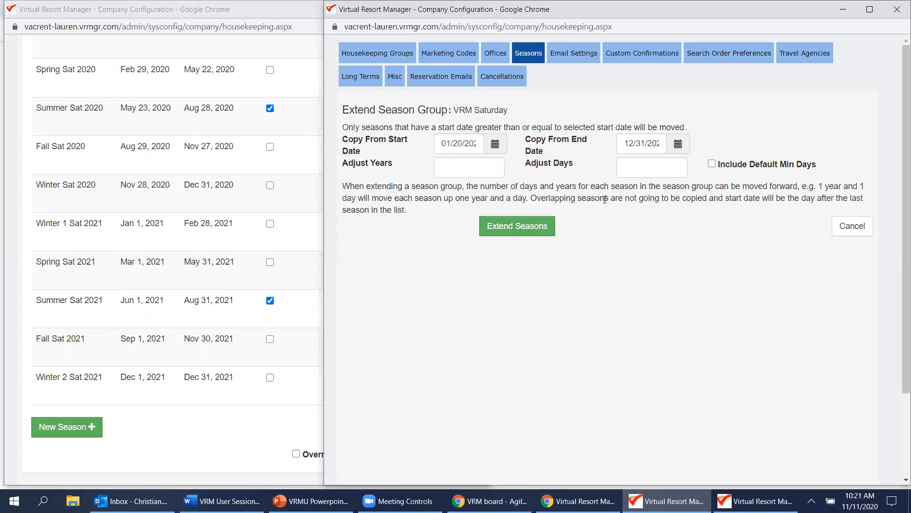
- Extend the VRM Saturday seasons with Adjust Years set to 2 and Adjust Days to -10, leaving out the default min days
click(464, 169)
text(1)
key(BackSpace)
text(2)
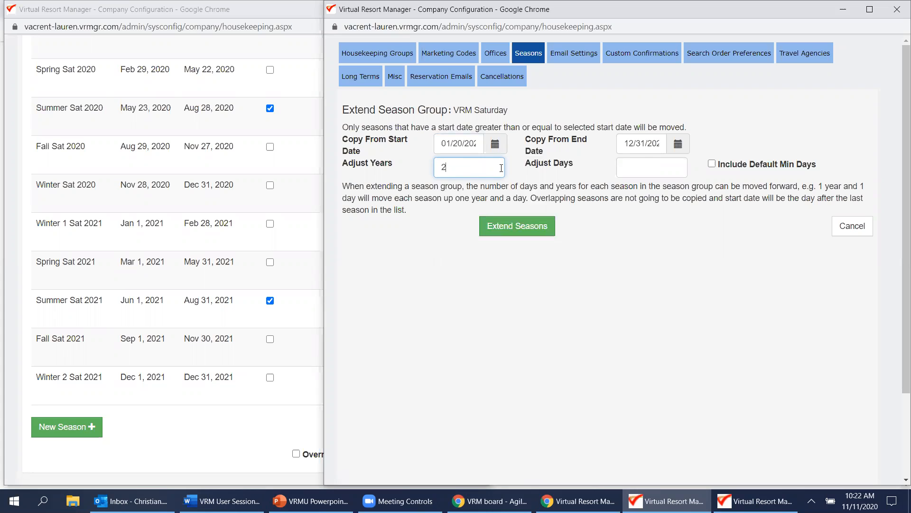
click(655, 167)
text(-10)
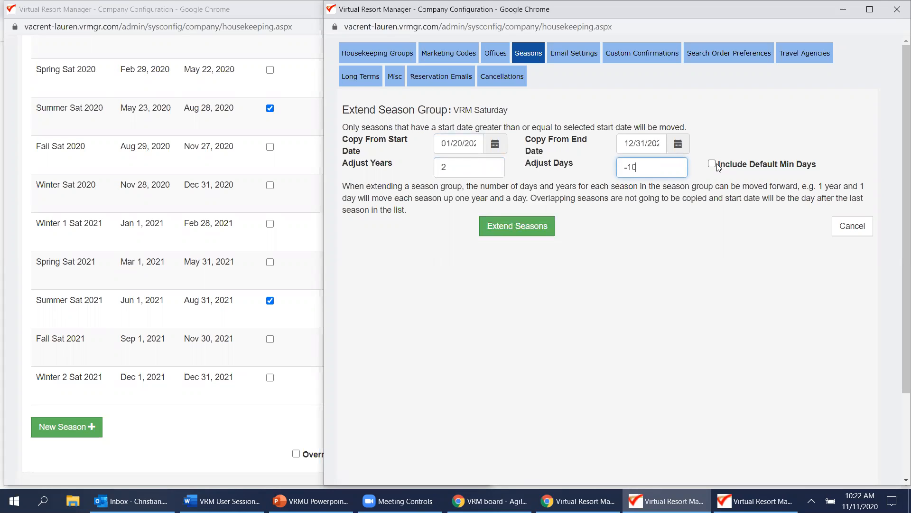
click(525, 224)
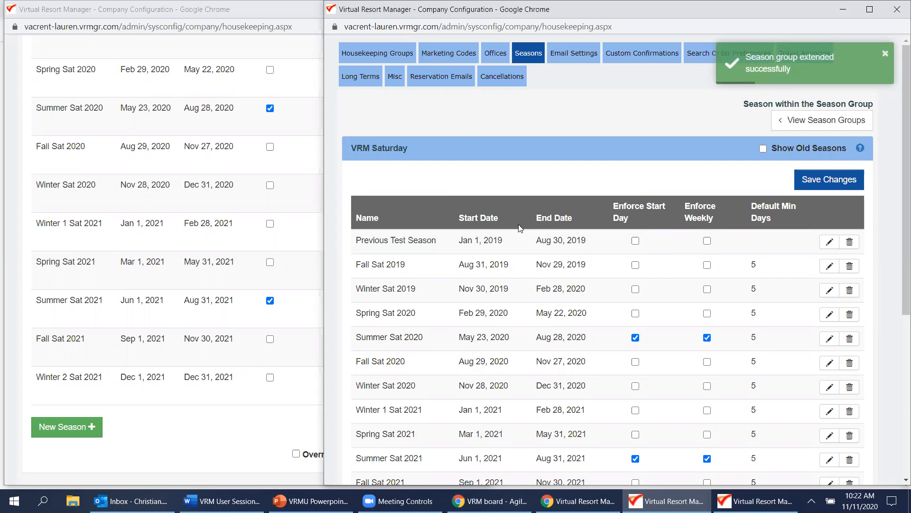
- Compare the dates of the original Winter 1 Sat 2021 season with its copy in the extended VRM Saturday list
drag(53, 226, 102, 226)
click(629, 177)
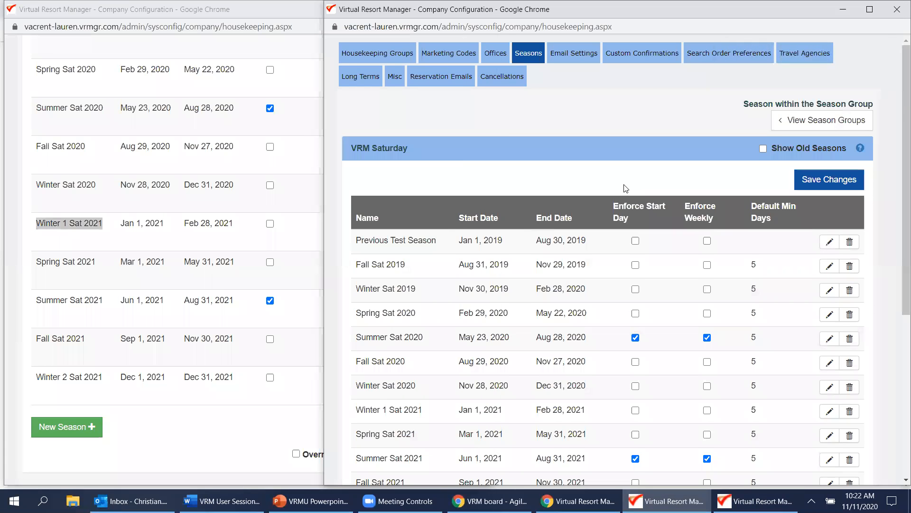
scroll(625, 190, down, 6)
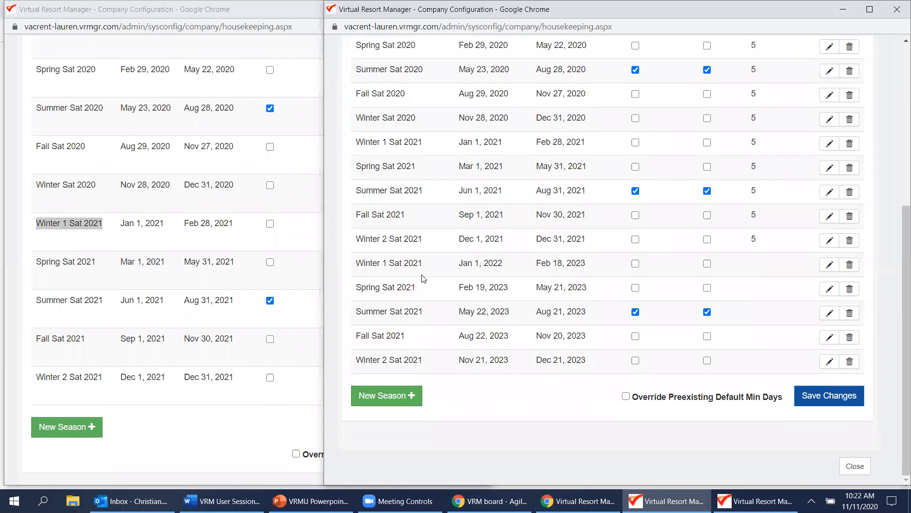
triple_click(417, 265)
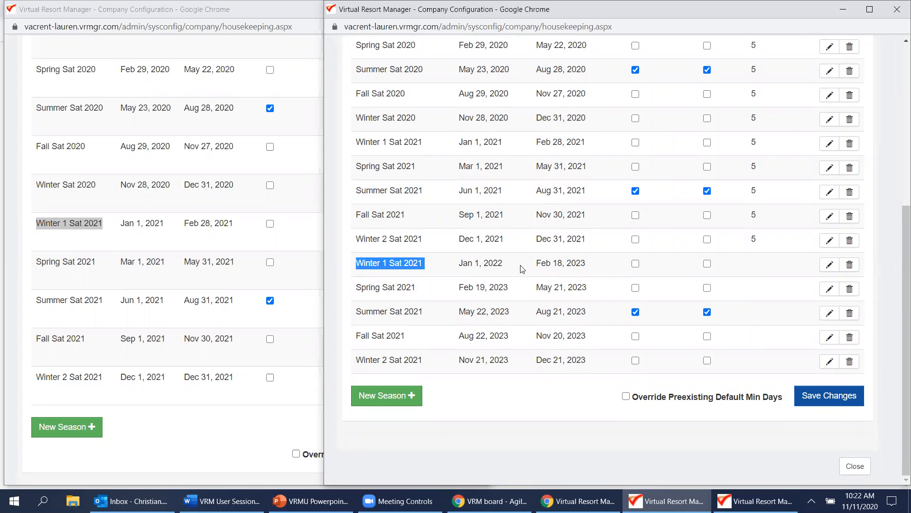
scroll(522, 269, up, 3)
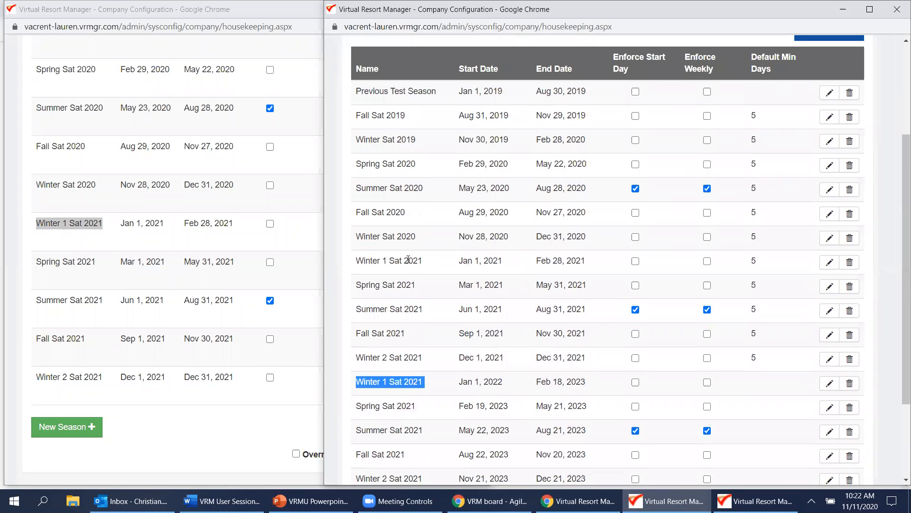
triple_click(408, 260)
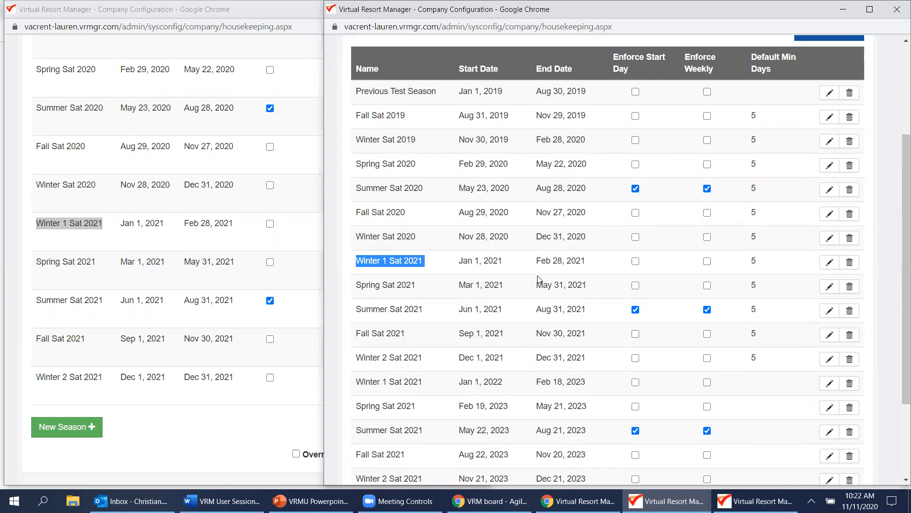
scroll(522, 294, down, 1)
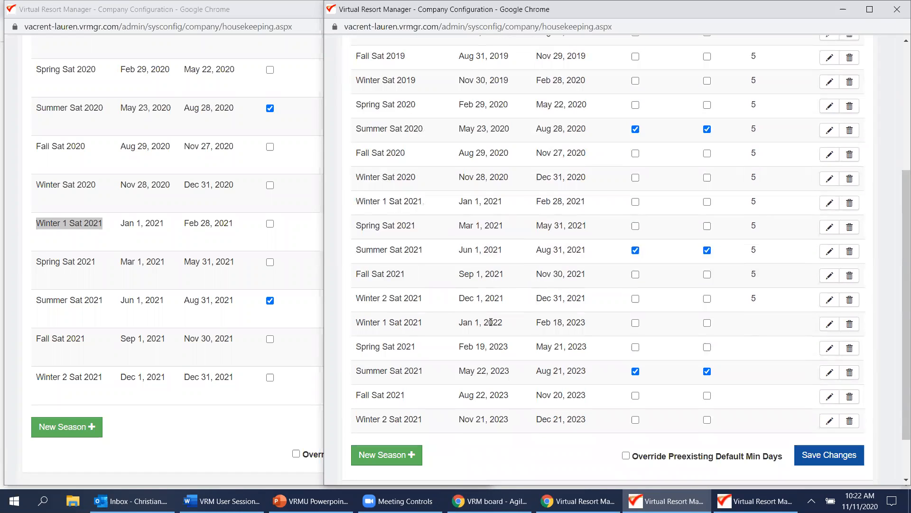
- Review the start and end dates of the copied Winter 1, Spring and Summer Sat 2021 seasons in the extended VRM Saturday list
triple_click(491, 322)
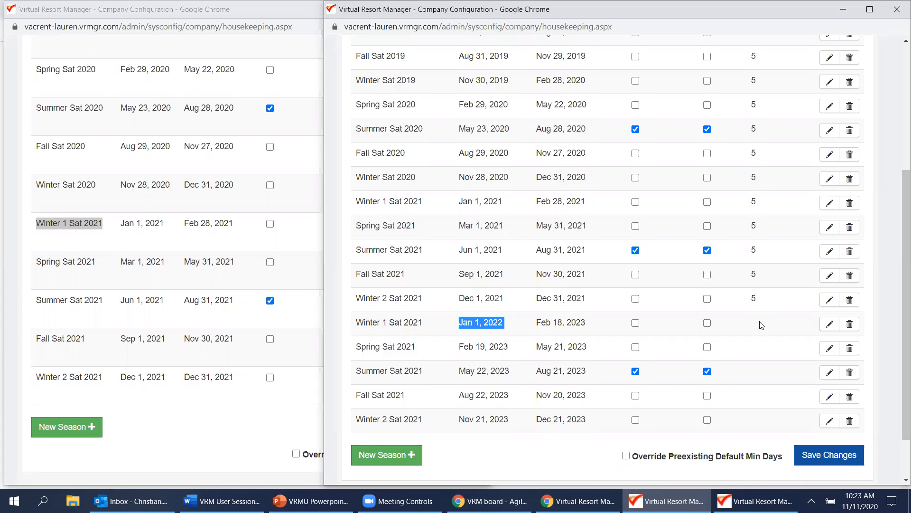
double_click(568, 322)
click(570, 322)
drag(587, 325, 535, 325)
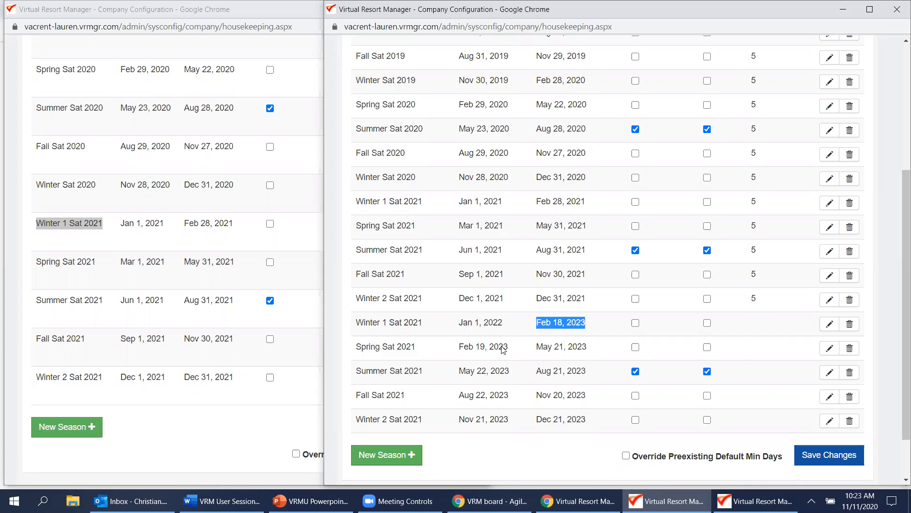
triple_click(470, 348)
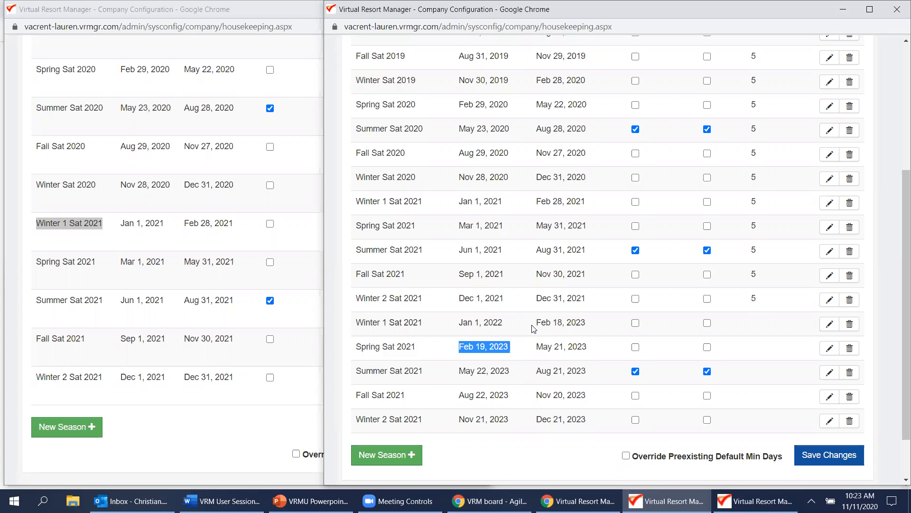
triple_click(498, 373)
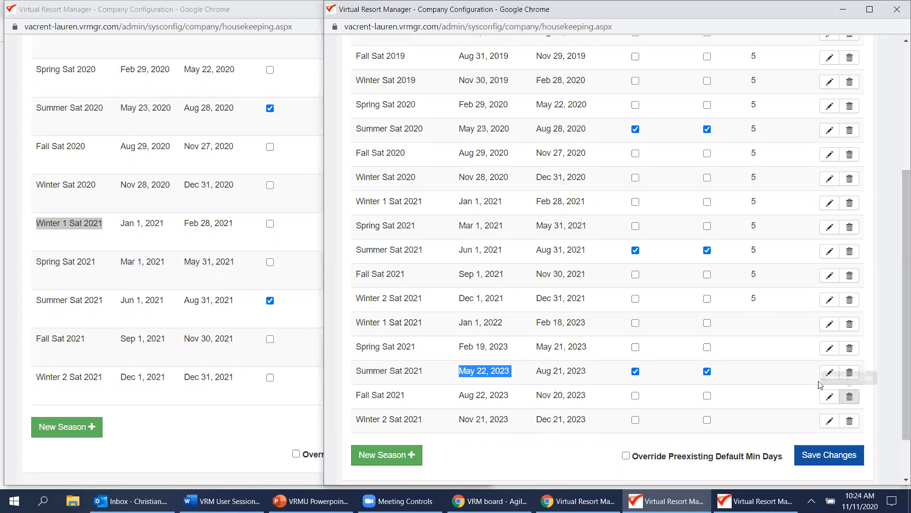
- Delete the five copied Winter 1, Spring, Summer, Fall and Winter 2 Sat 2021 seasons dated 2022–2023 and save the changes
click(850, 328)
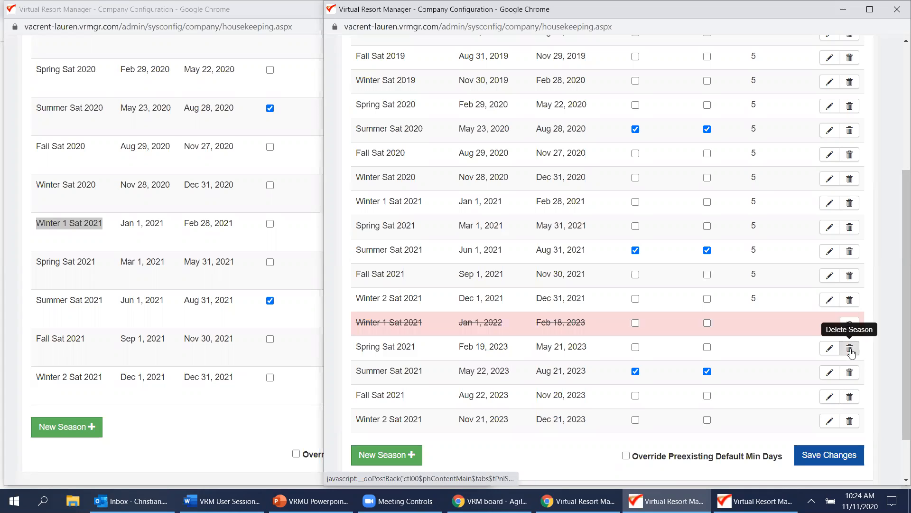
click(851, 350)
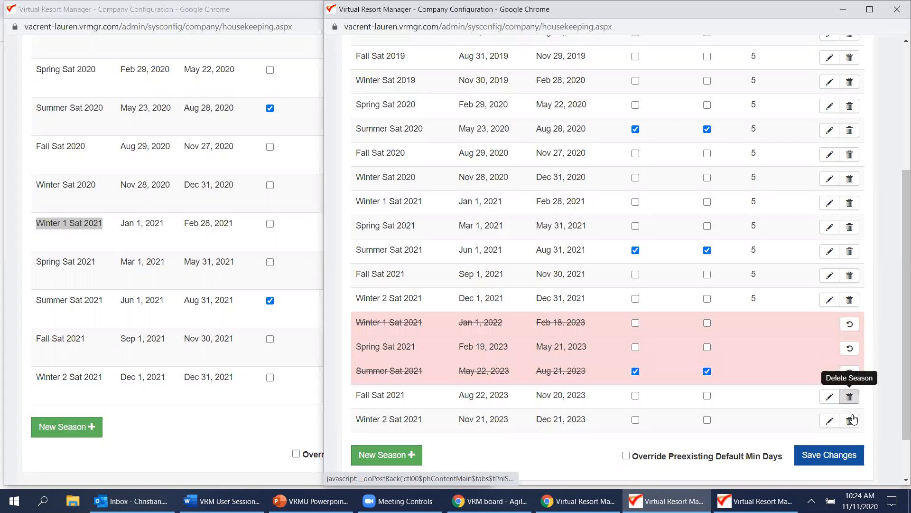
click(850, 397)
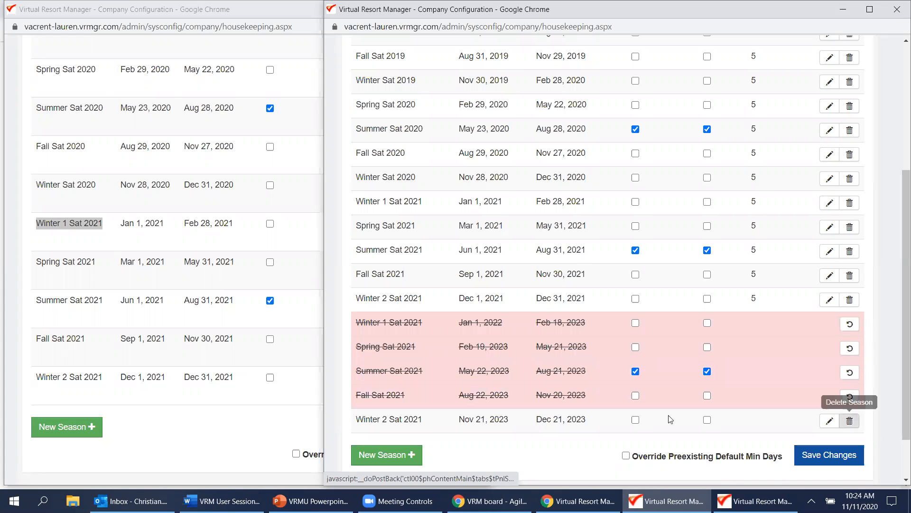
click(850, 420)
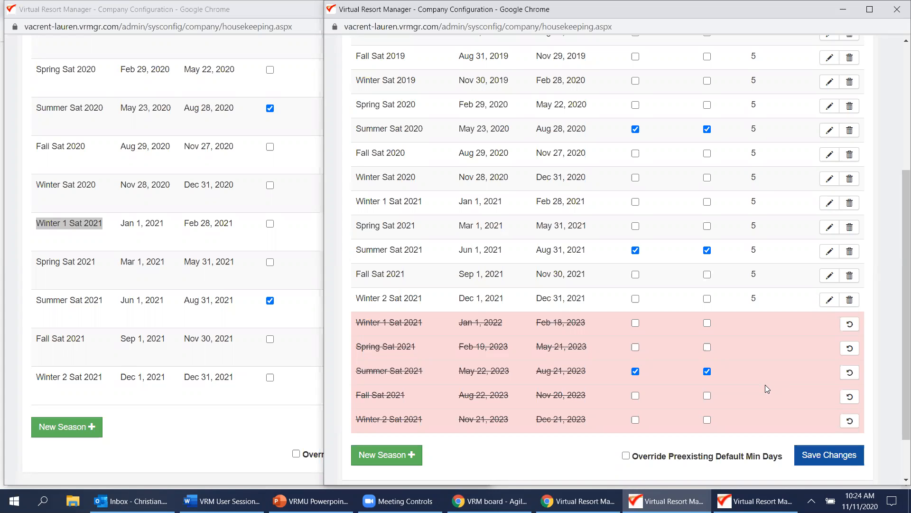
click(832, 454)
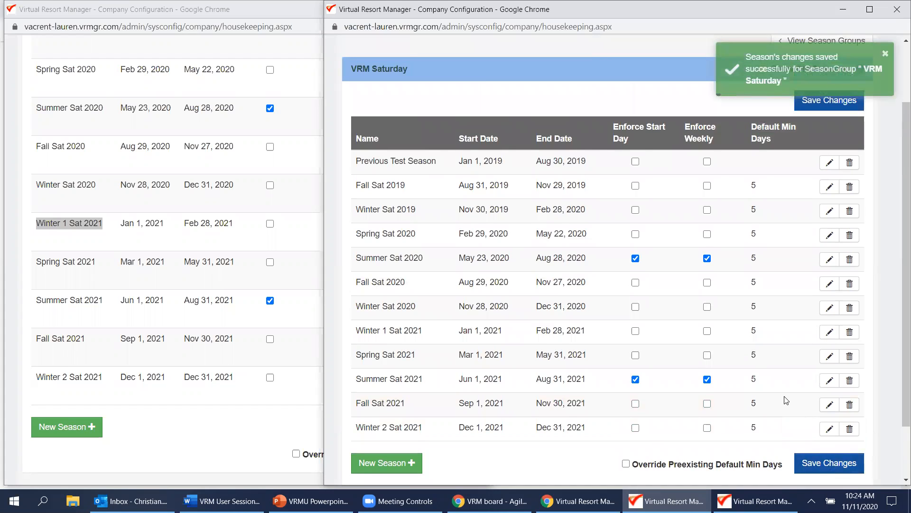
- Compare the VRM Saturday season lists in the two configuration windows
scroll(221, 272, up, 2)
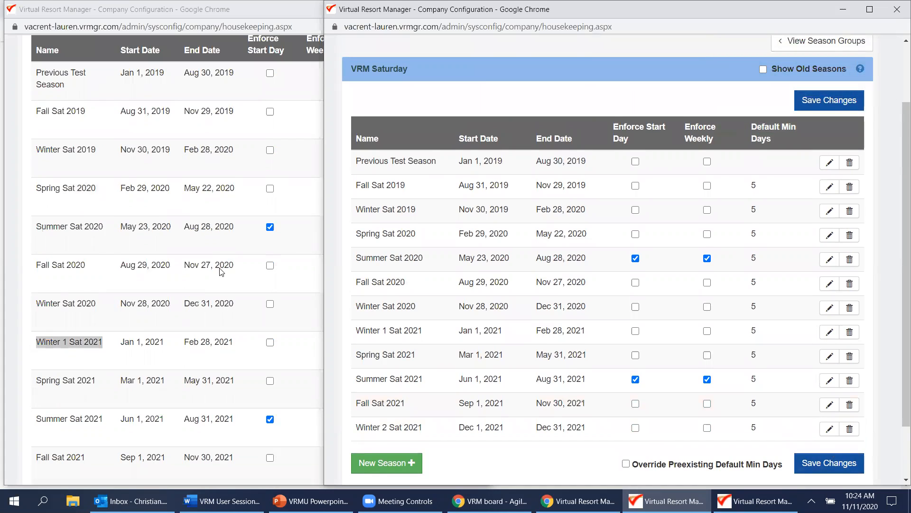
scroll(220, 271, up, 3)
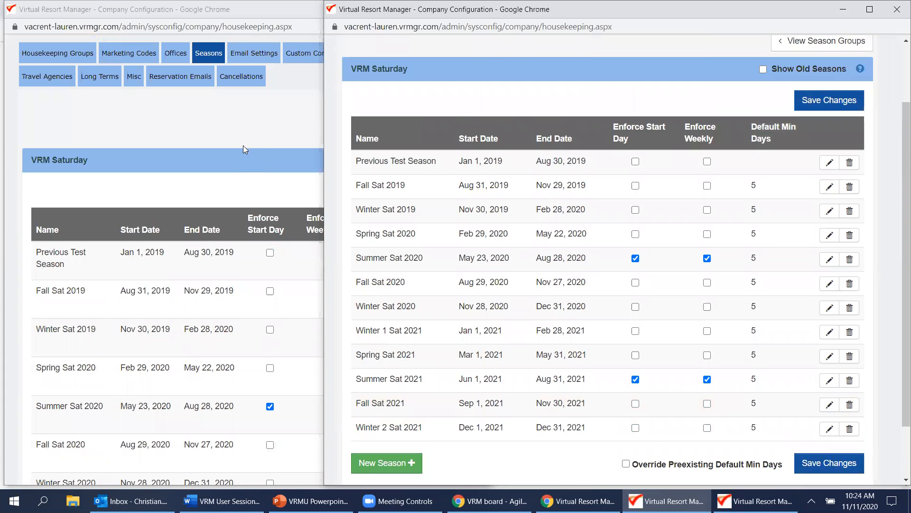
click(243, 145)
click(411, 124)
click(218, 148)
click(576, 105)
click(311, 203)
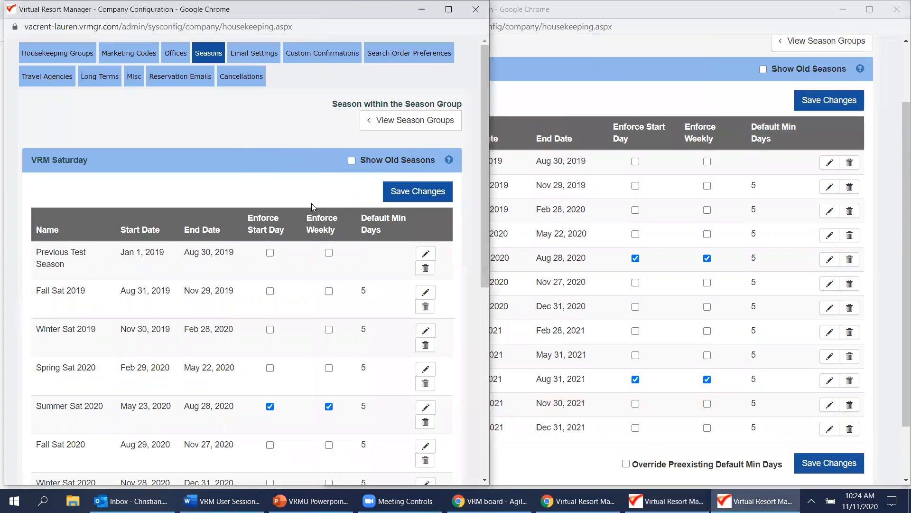
scroll(311, 203, down, 5)
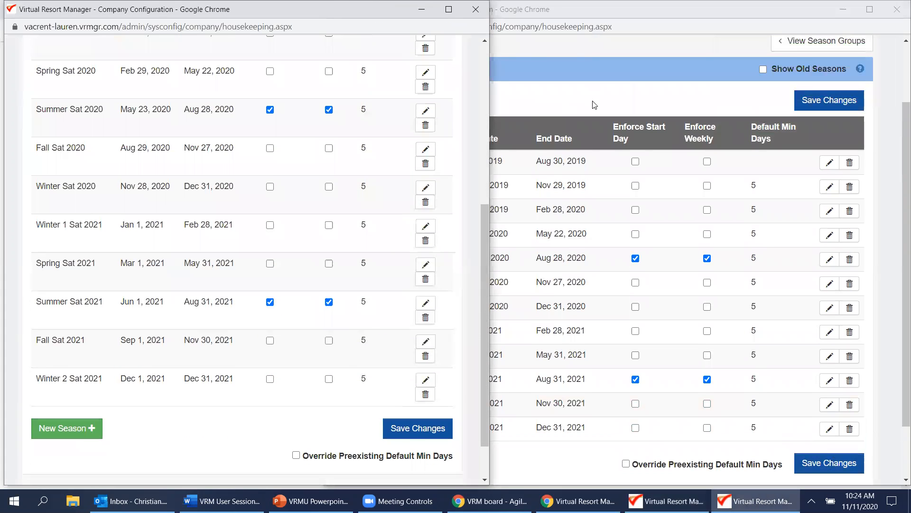
click(594, 102)
scroll(623, 199, down, 1)
scroll(624, 199, up, 1)
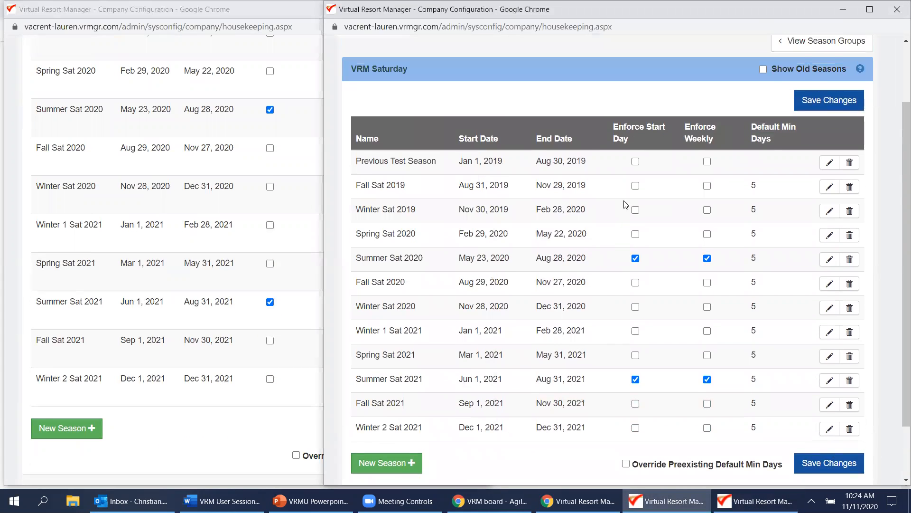
- Go back to the season groups and open the Extend Seasons form for VRM Saturday
scroll(784, 100, up, 1)
click(801, 99)
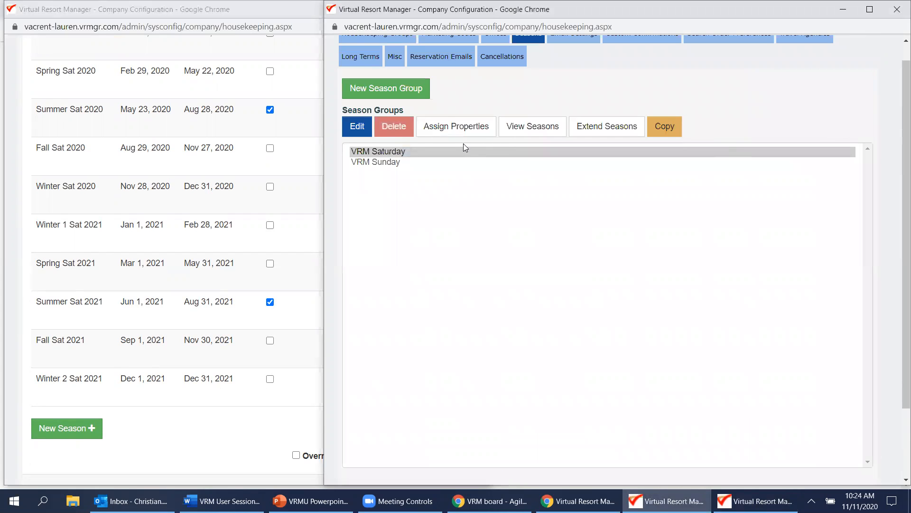
click(583, 135)
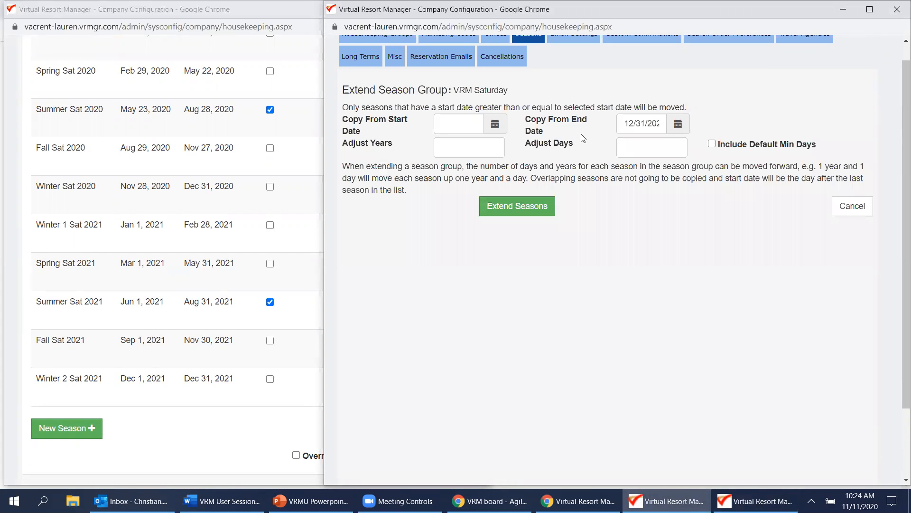
- Set the Copy From Start Date for VRM Saturday to January 7, 2021
click(458, 125)
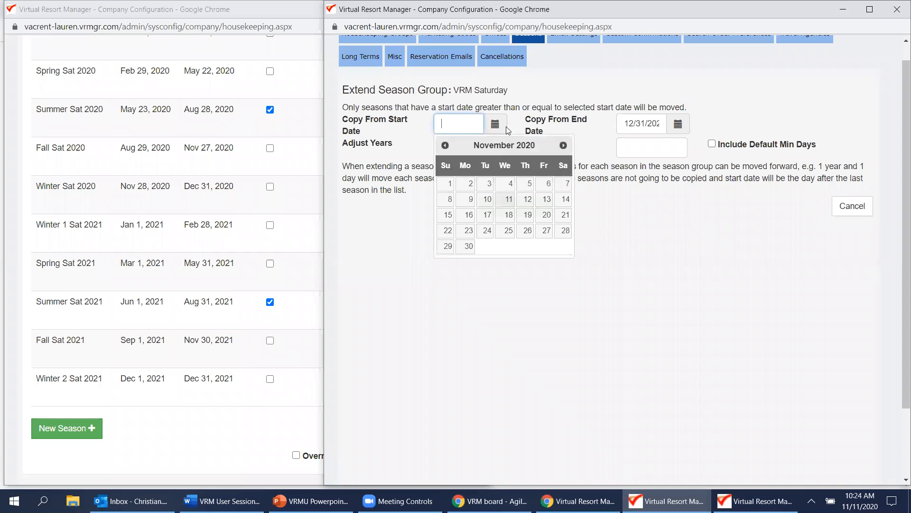
click(563, 145)
click(563, 144)
click(563, 144)
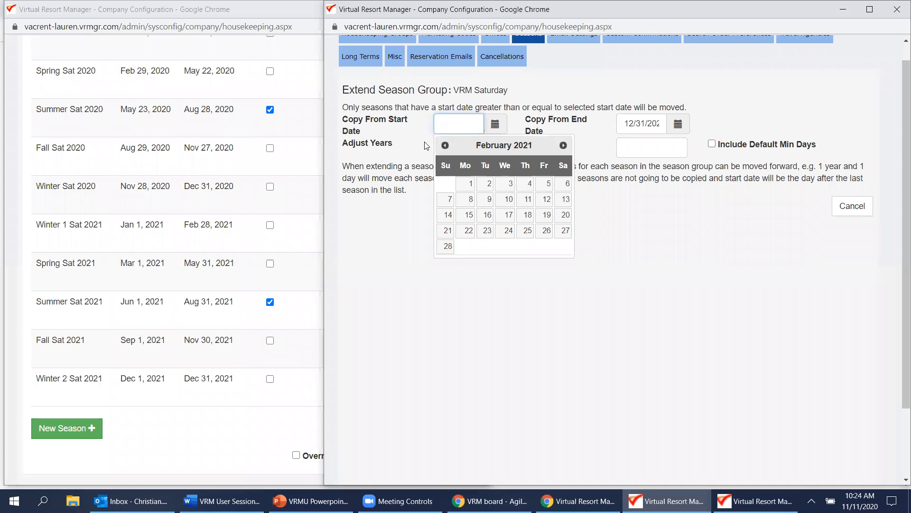
click(445, 145)
click(530, 200)
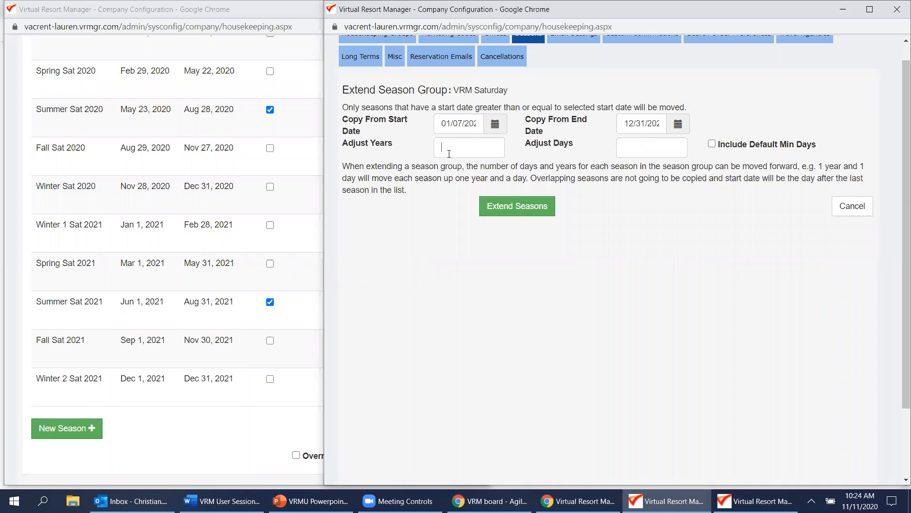
- Extend the VRM Saturday seasons with Adjust Years set to 1 and the default min days included
text(1)
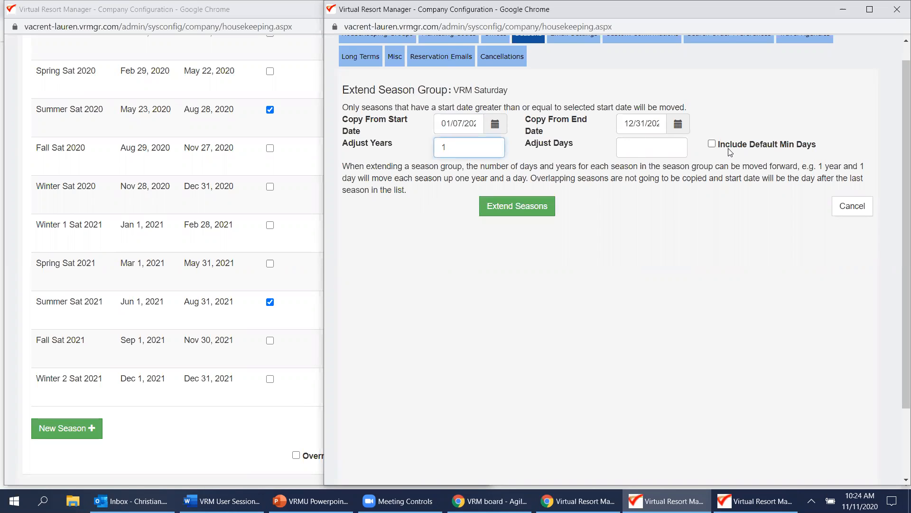
click(712, 144)
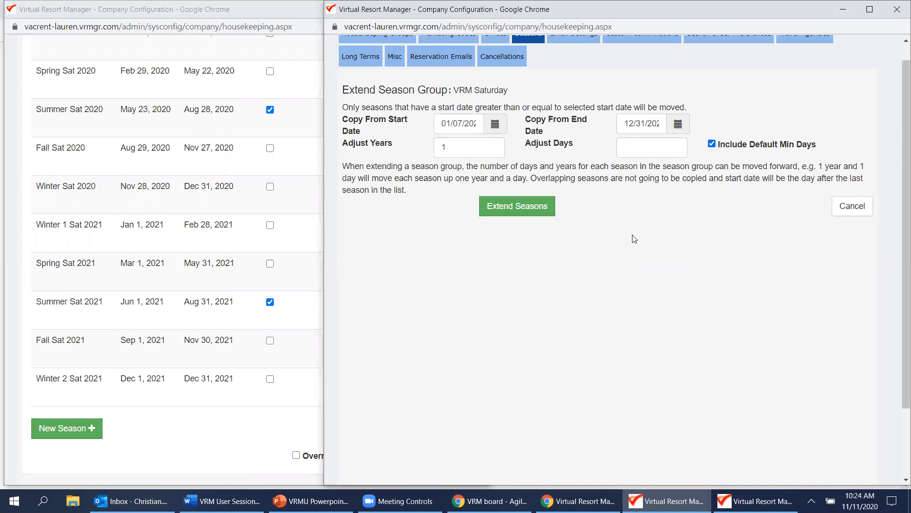
click(515, 211)
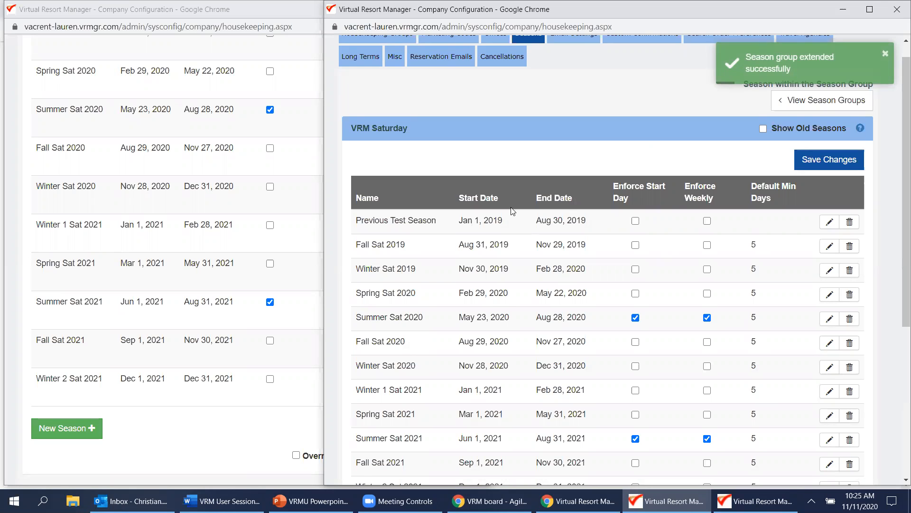
- Check the newly extended VRM Saturday seasons against the original list, starting from Winter 1 Sat 2021
scroll(512, 211, down, 4)
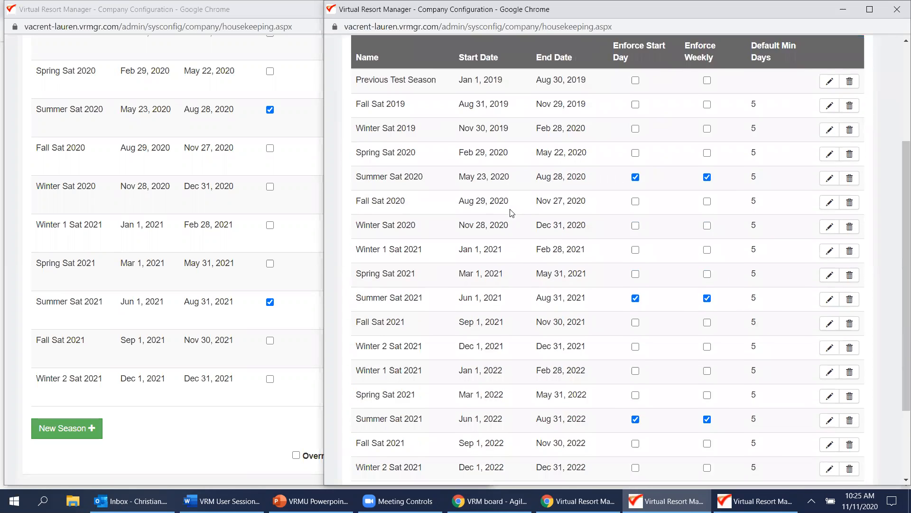
scroll(506, 210, down, 1)
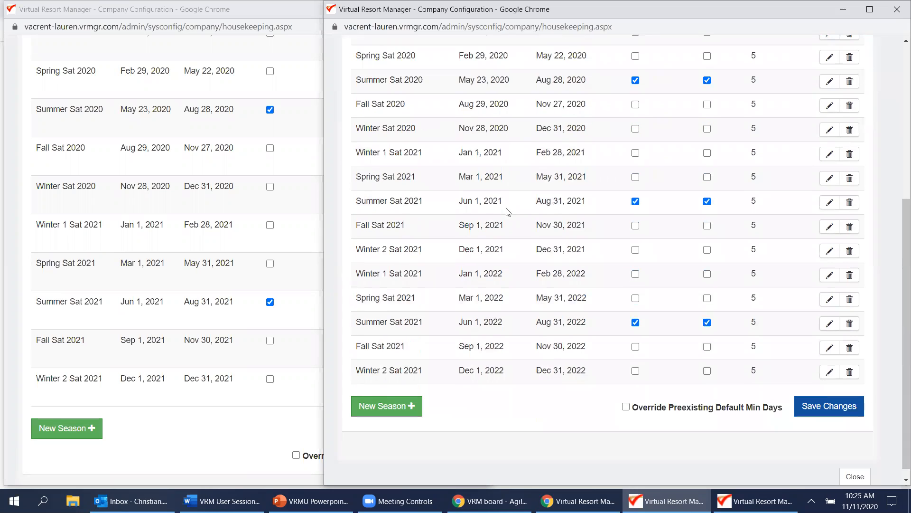
triple_click(90, 230)
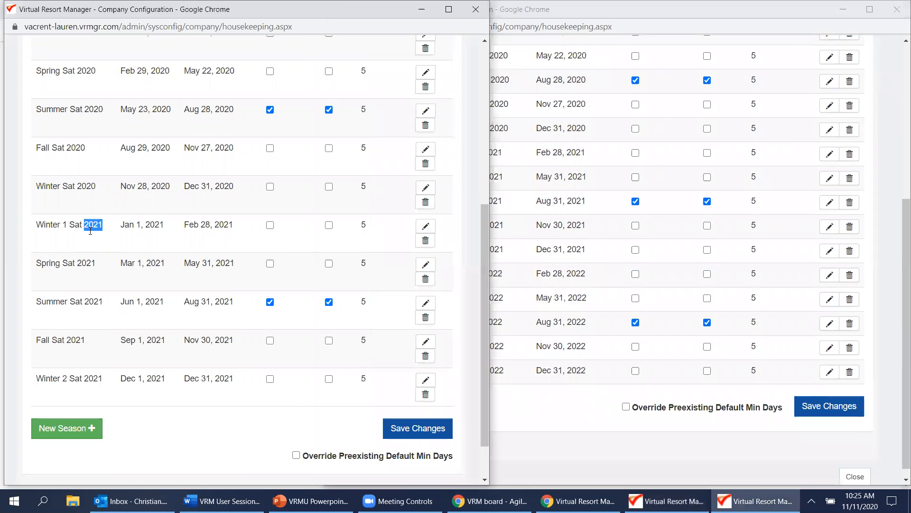
click(552, 401)
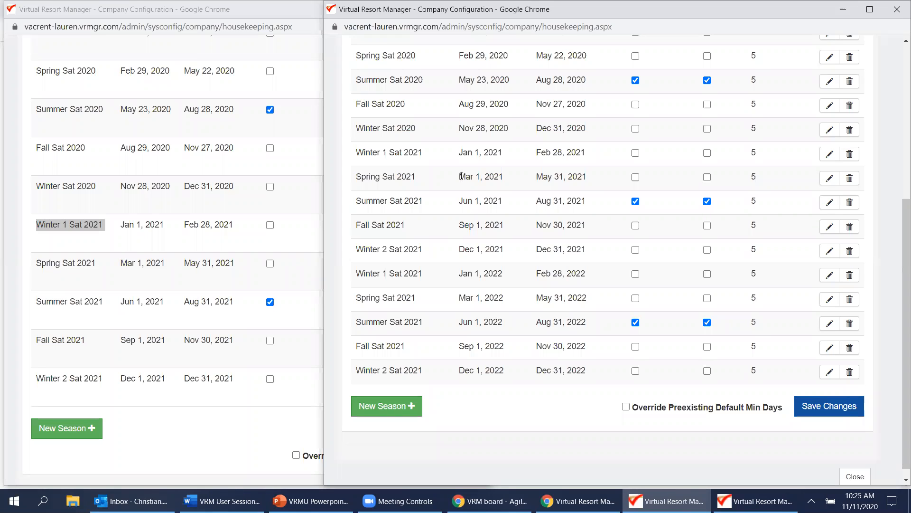
double_click(405, 151)
triple_click(404, 152)
scroll(445, 177, up, 3)
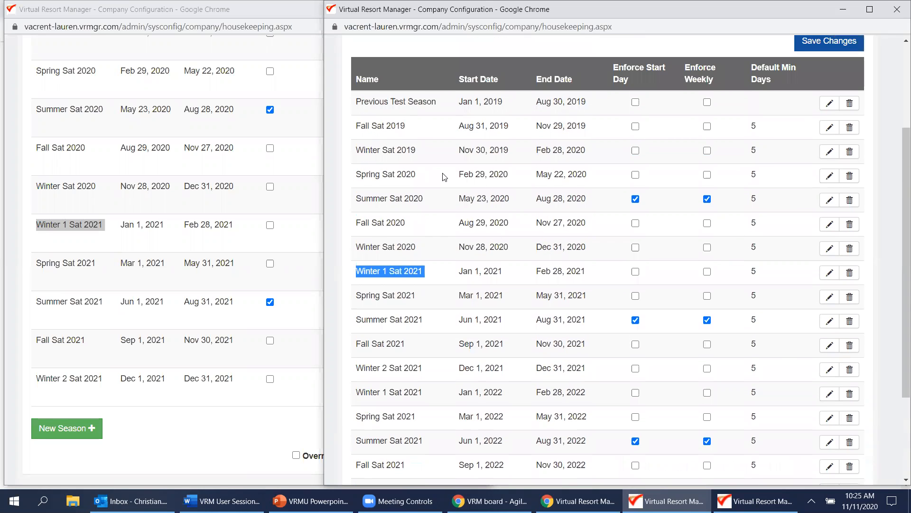
scroll(447, 179, down, 1)
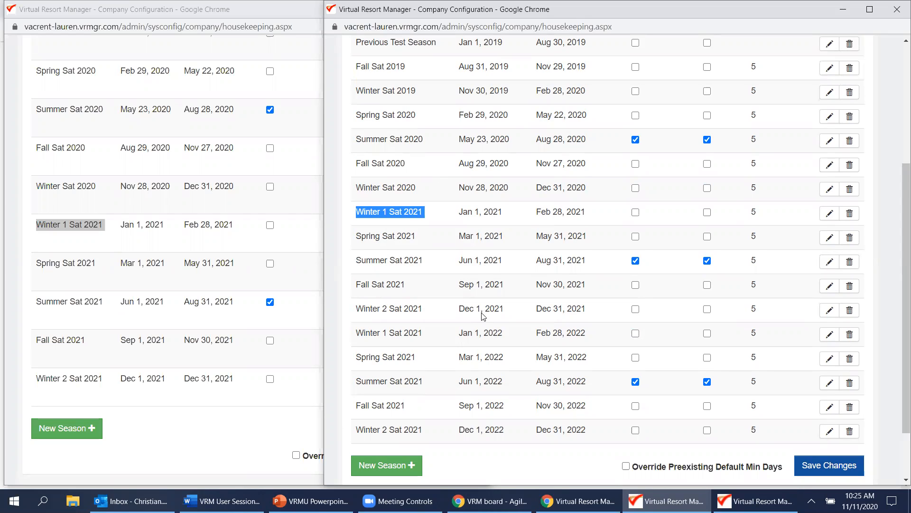
- Rename the copied Winter 1 and Spring seasons dated 2022 as Winter 1 Sat 2022 and Spring Sat 2022
click(830, 335)
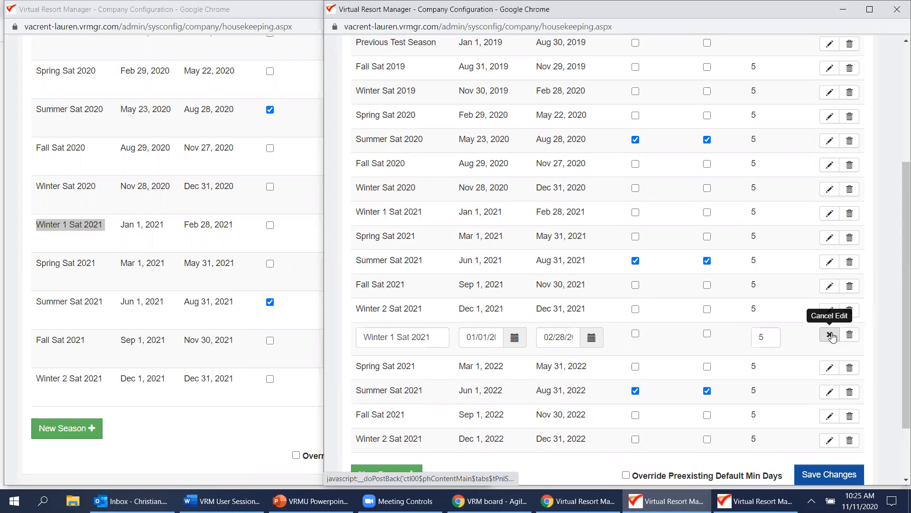
click(438, 335)
key(BackSpace)
text(2)
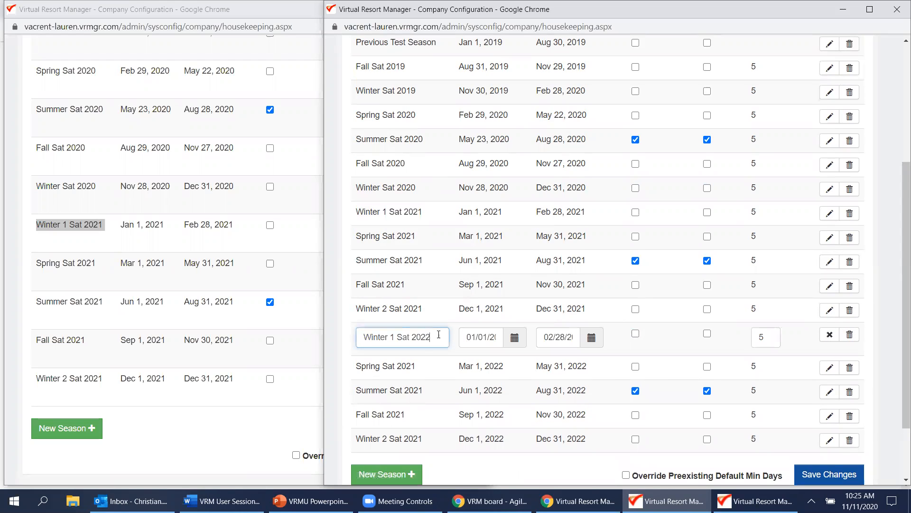
click(834, 374)
click(439, 370)
key(BackSpace)
scroll(445, 370, down, 2)
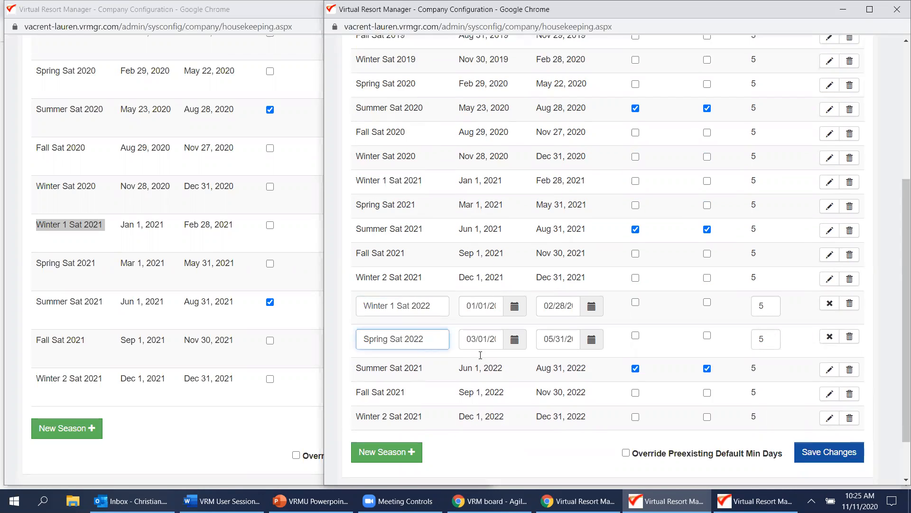
- Rename the copied Summer and Fall seasons dated 2022 as Summer Sat 2022 and Fall Sat 2022
click(830, 341)
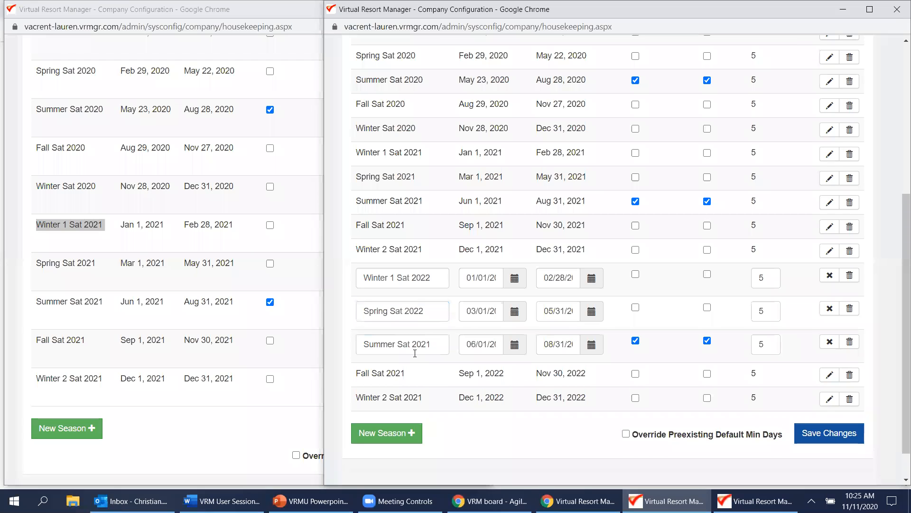
click(432, 345)
text(2)
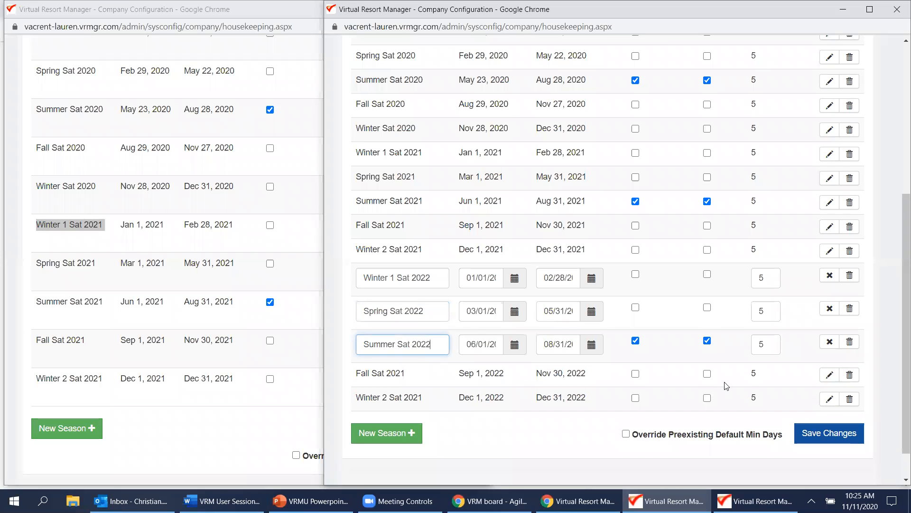
click(829, 375)
click(422, 372)
key(BackSpace)
text(2)
- Rename the copied Winter 2 season dated 2022 as Winter 2 Sat 2022 and save the season changes
click(829, 408)
click(433, 408)
text(2022)
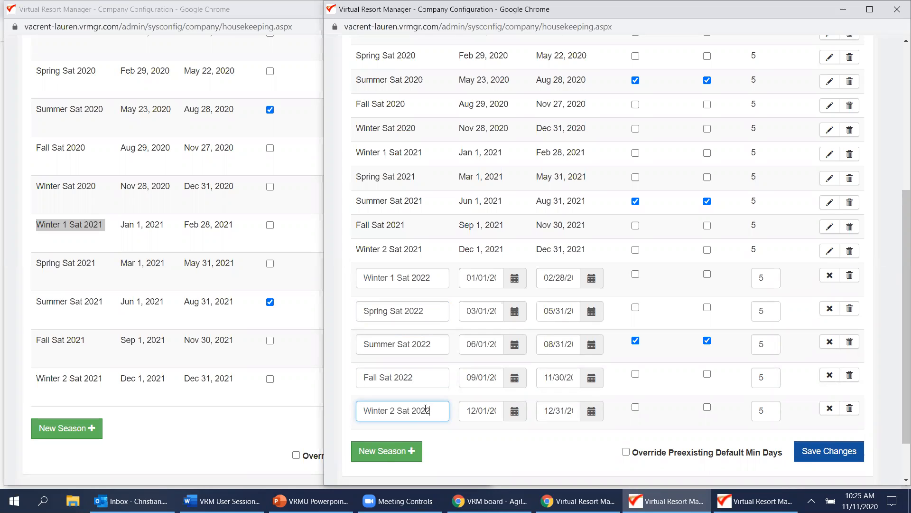
click(827, 455)
scroll(828, 458, up, 3)
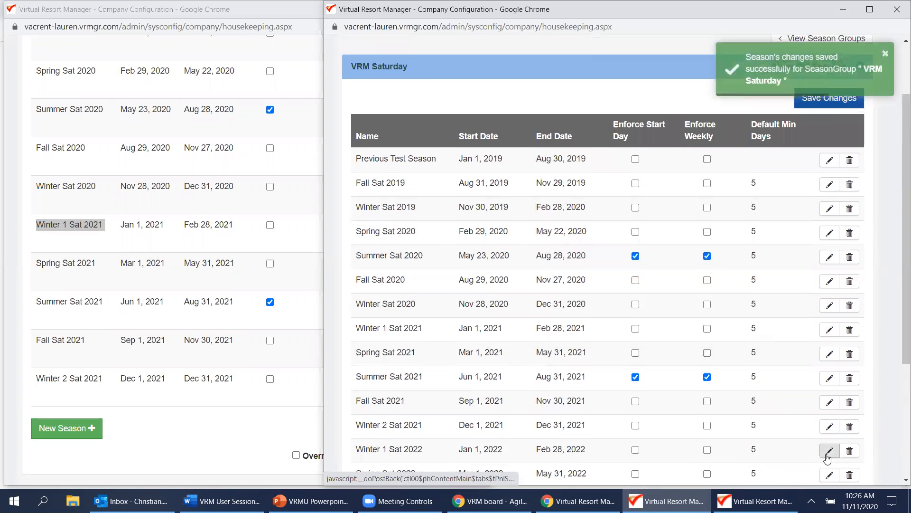
- Review the renamed 2022 seasons in VRM Saturday against the original season list in the other window
scroll(490, 299, down, 3)
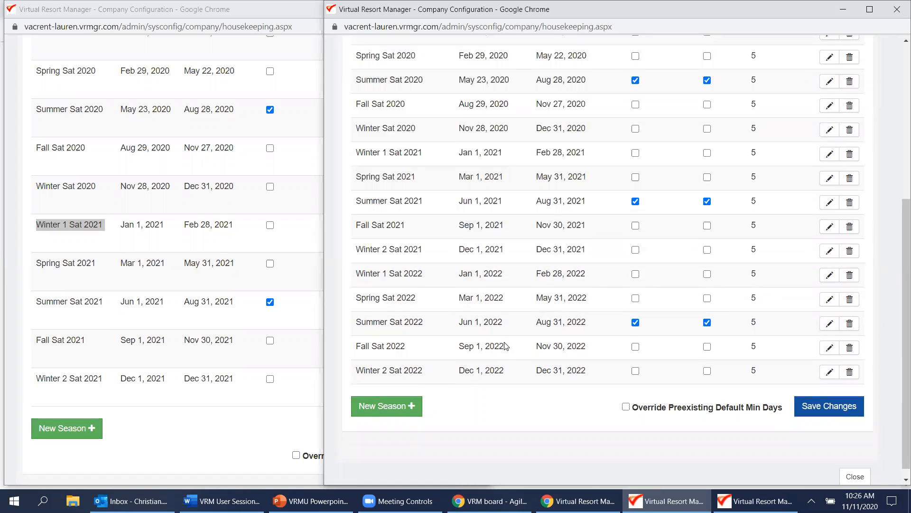
scroll(480, 311, down, 1)
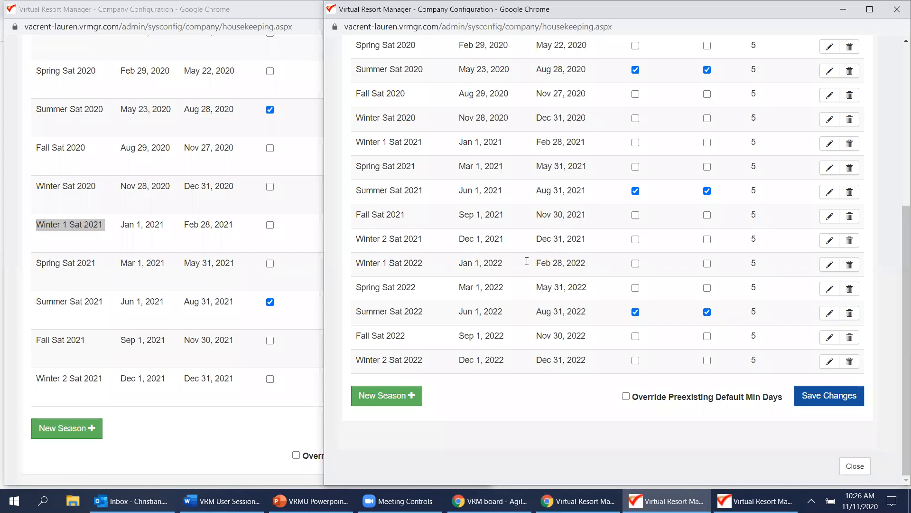
click(306, 273)
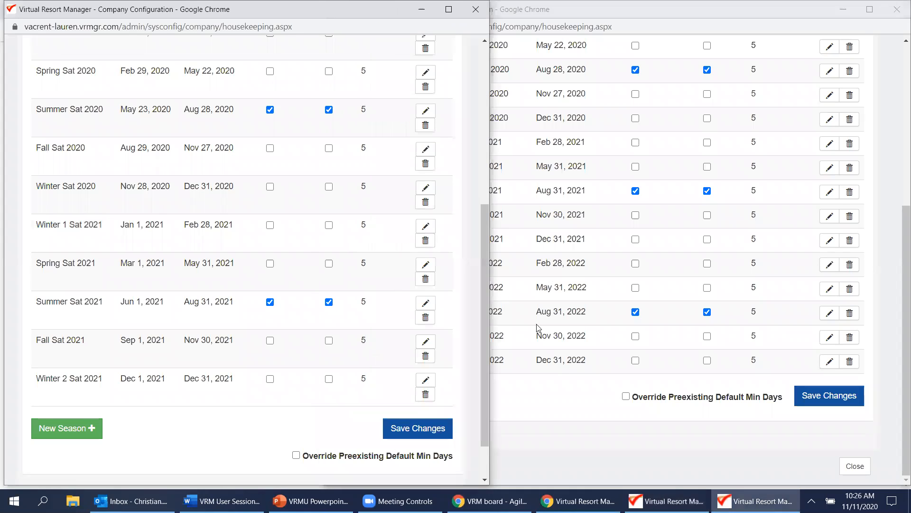
click(592, 399)
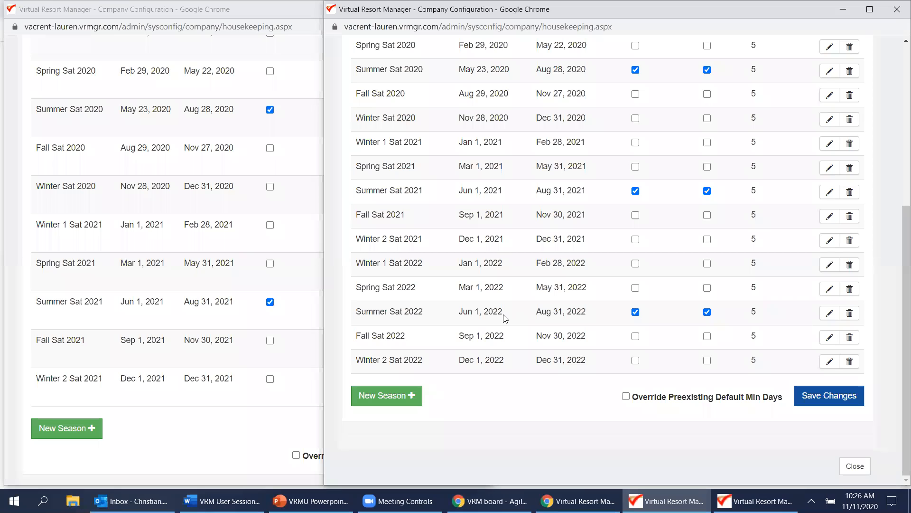
click(306, 420)
click(571, 393)
- Delete the Winter 2, Fall, Summer, Spring and Winter 1 Sat 2022 seasons from VRM Saturday and save the changes
click(852, 356)
click(850, 335)
click(850, 312)
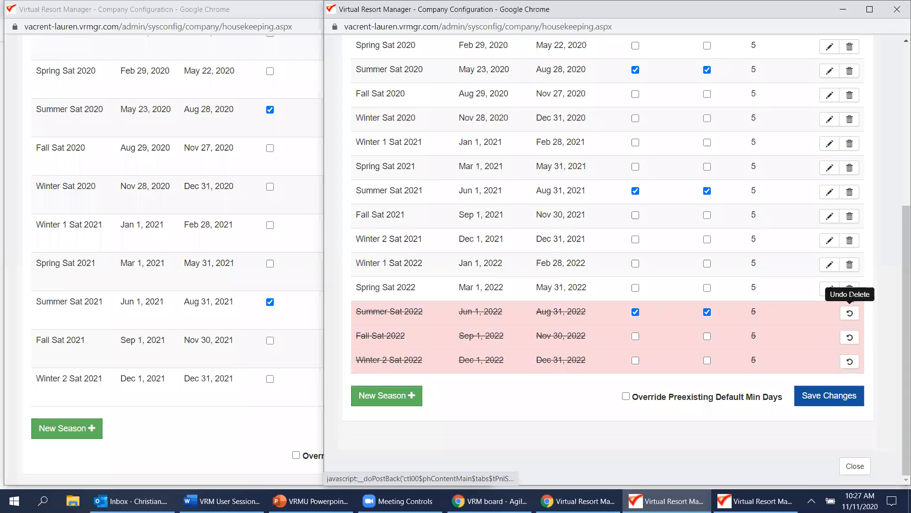
click(850, 289)
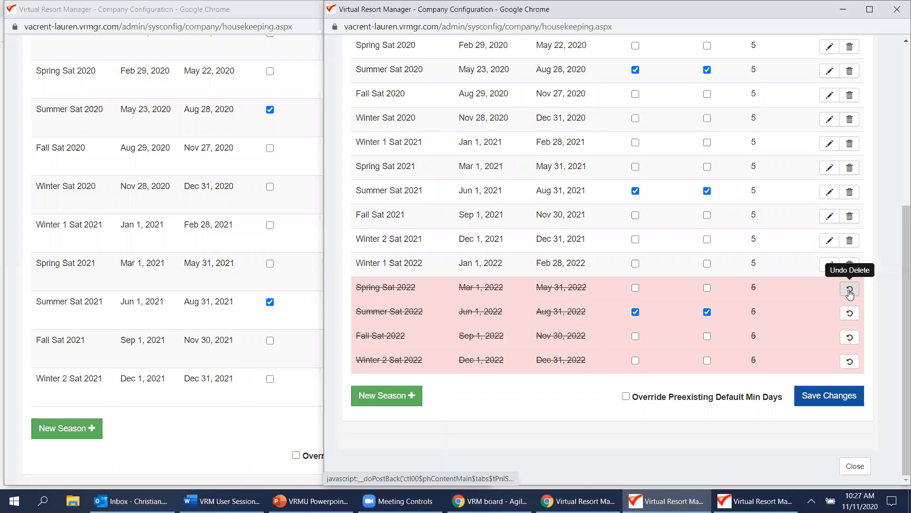
click(851, 263)
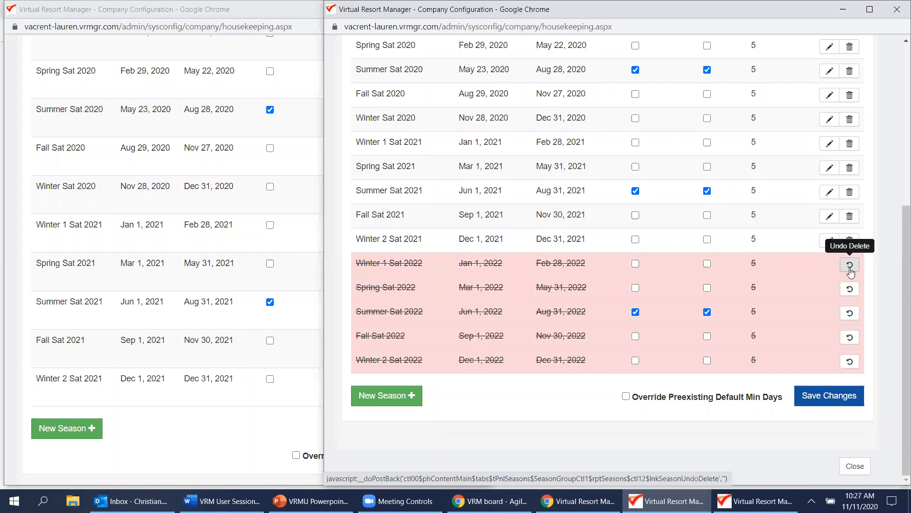
click(831, 394)
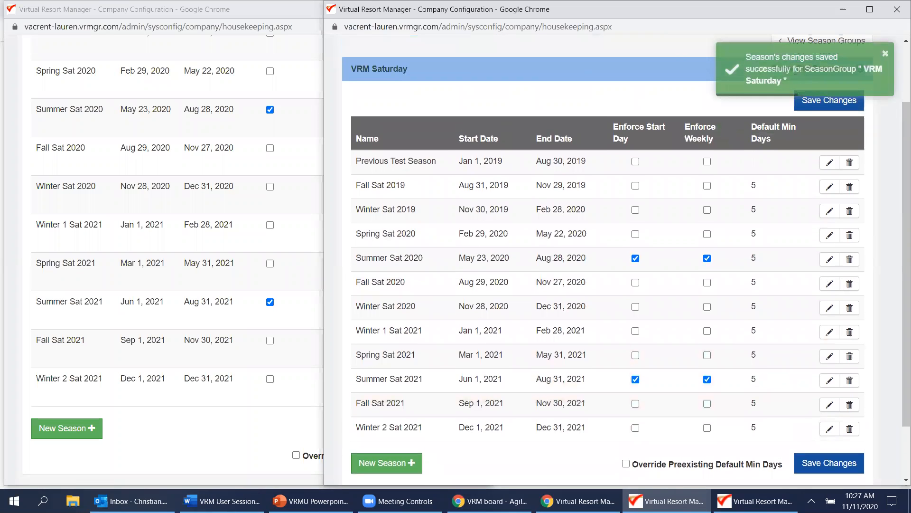
- Close both Company Configuration windows and collapse the Sysconfig section of the main menu
scroll(615, 123, up, 2)
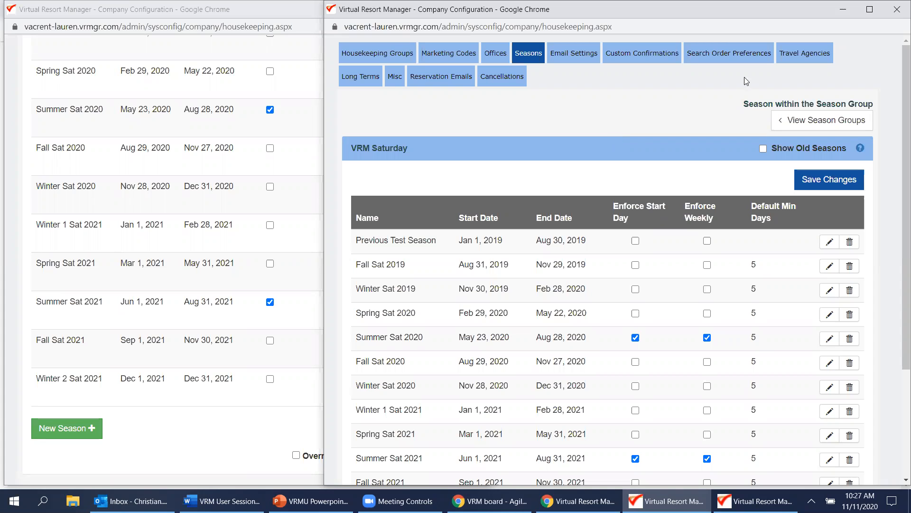
click(869, 10)
click(881, 12)
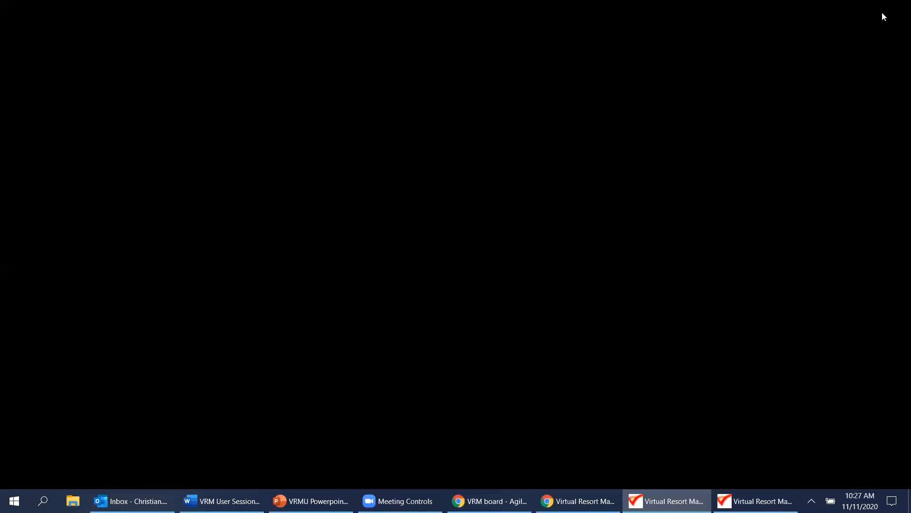
click(476, 9)
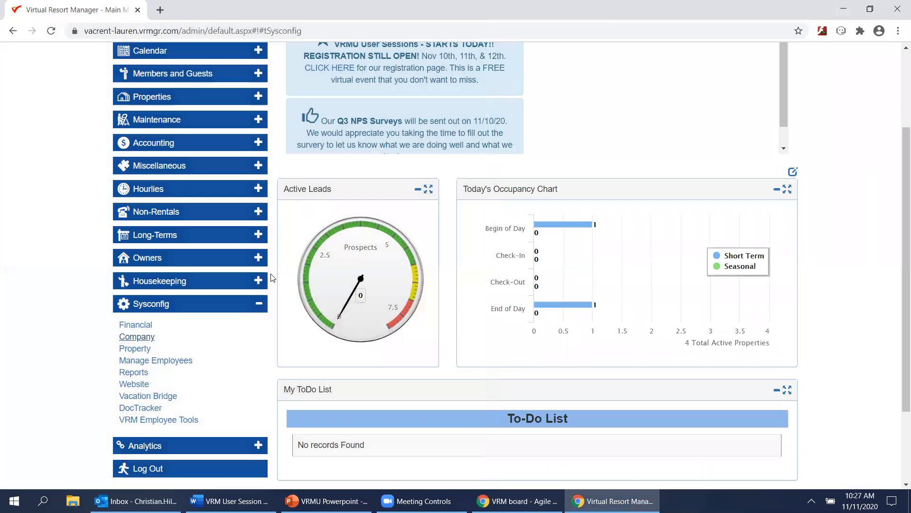
click(221, 307)
scroll(221, 312, up, 3)
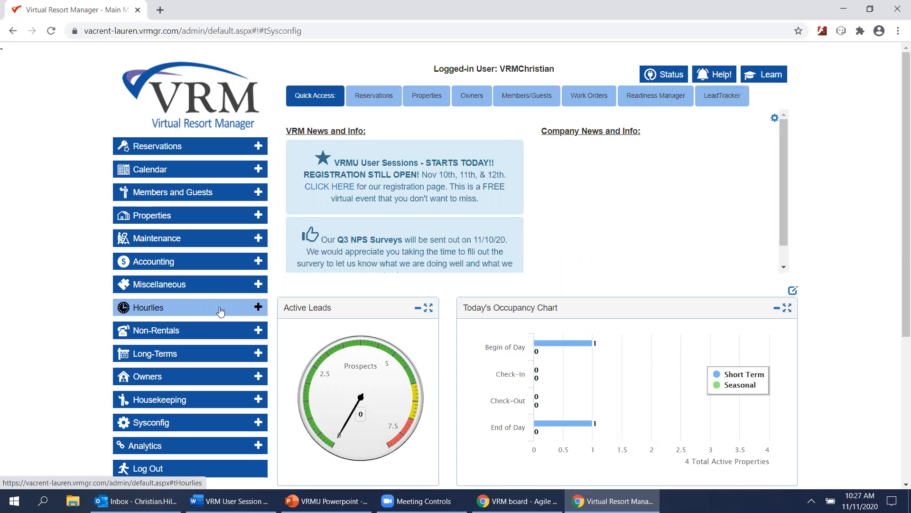
- Open the property Rates in a separate window and select the VRM Saturday season group
click(188, 215)
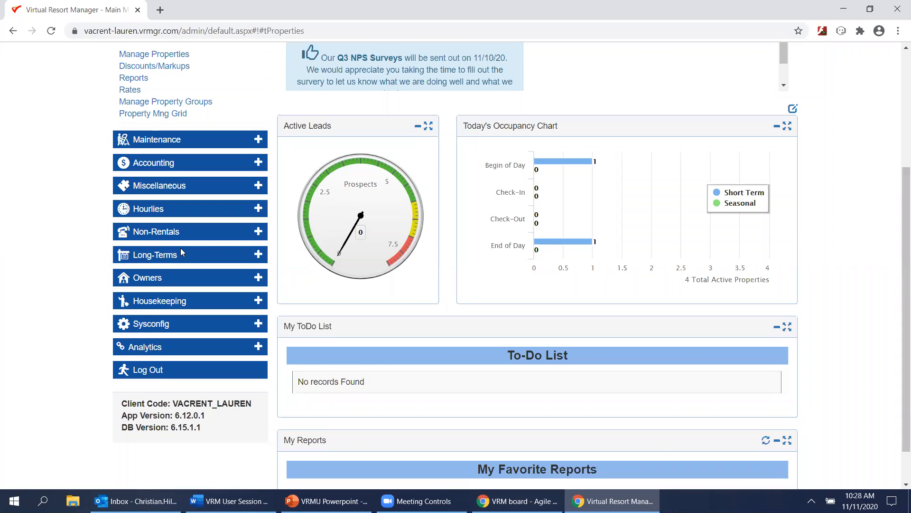
scroll(181, 248, up, 3)
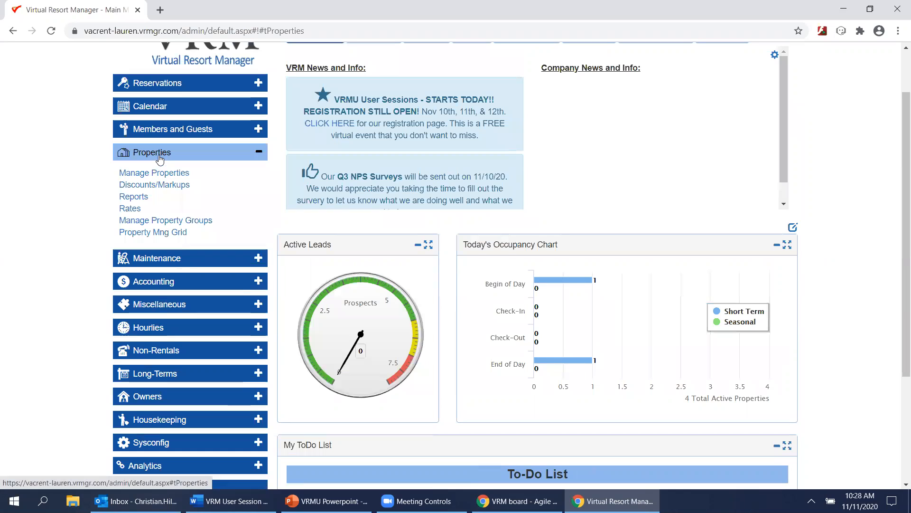
click(137, 211)
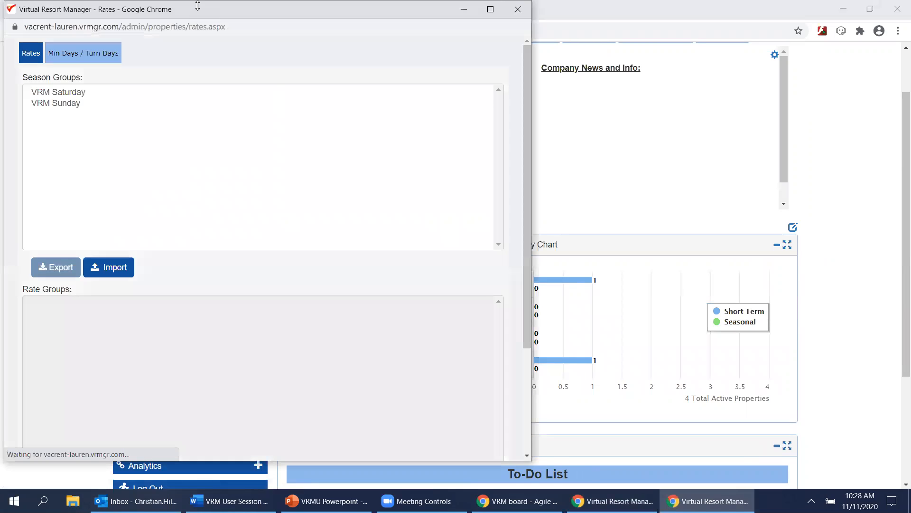
drag(197, 6, 247, 36)
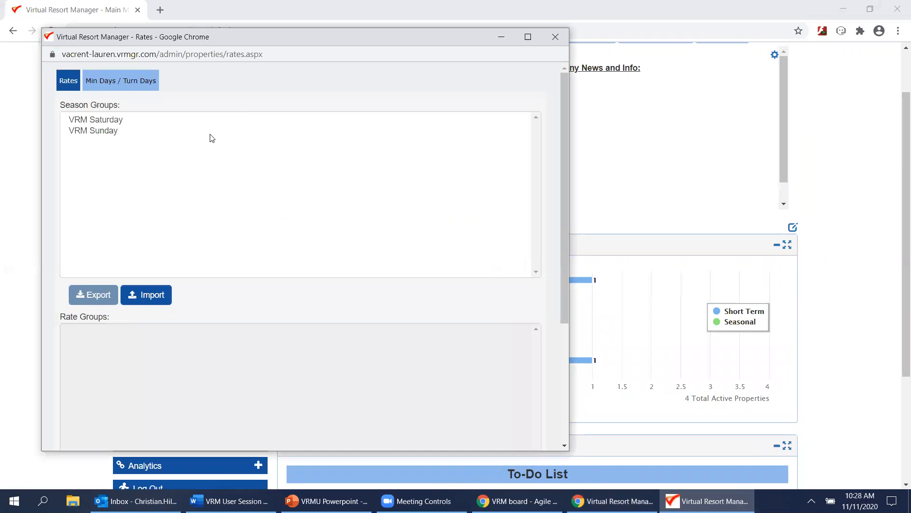
click(125, 120)
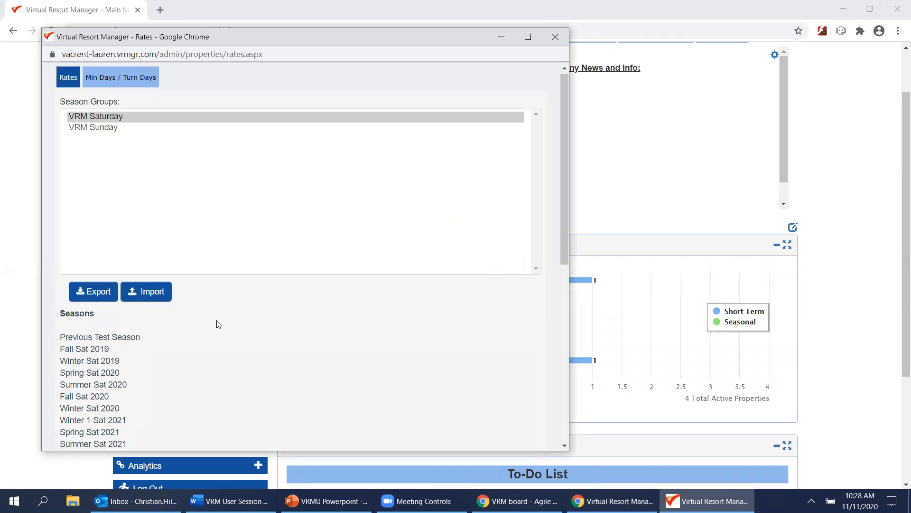
- Look through the VRM Saturday rate groups Beach Times, Beach Times 2 and Sun Kissed
scroll(216, 322, down, 4)
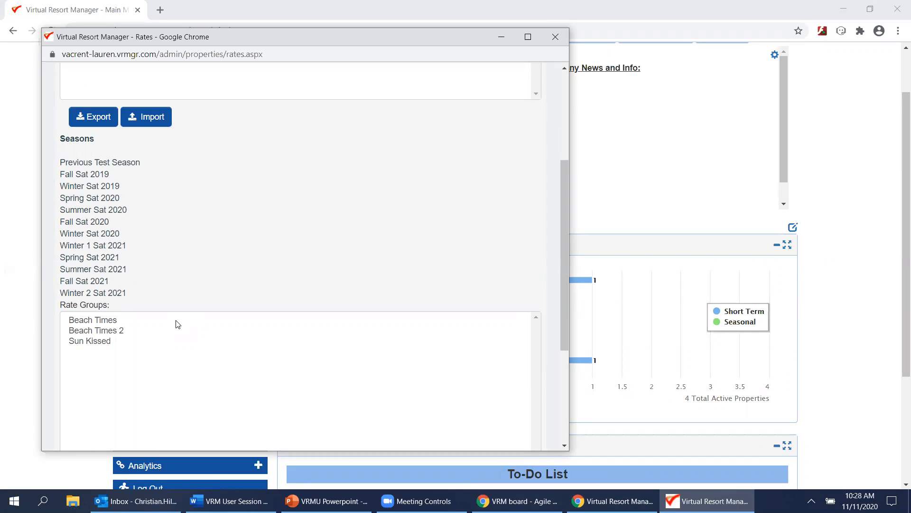
click(175, 321)
scroll(174, 321, down, 2)
click(125, 221)
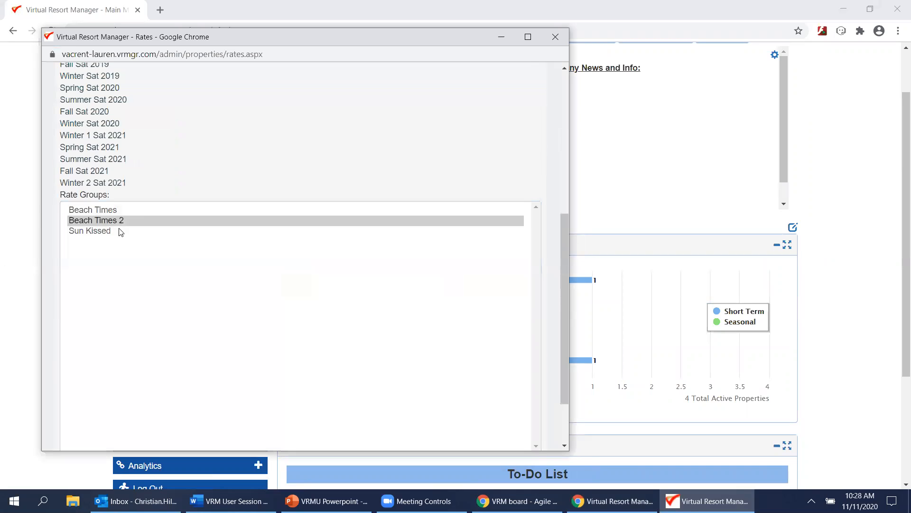
click(114, 232)
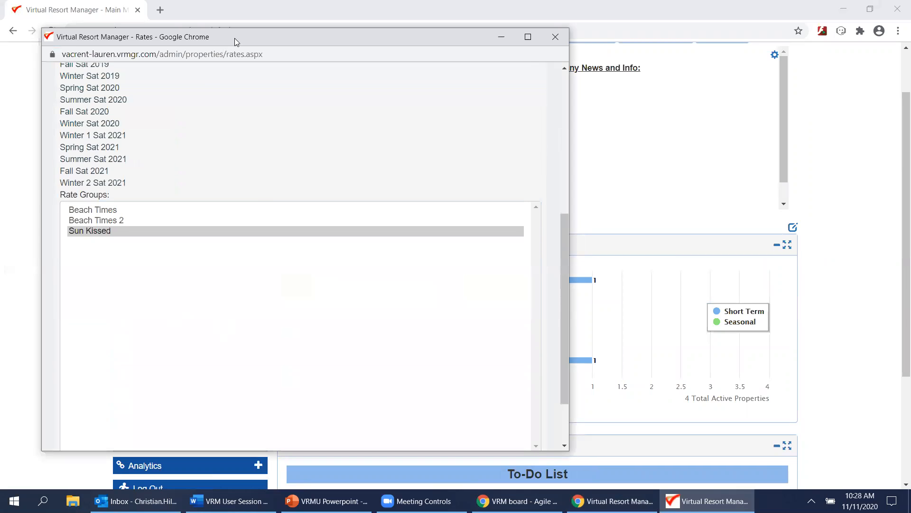
- Move the Rates window aside, open a second narrower Rates window and select VRM Saturday in it
drag(235, 38, 562, 49)
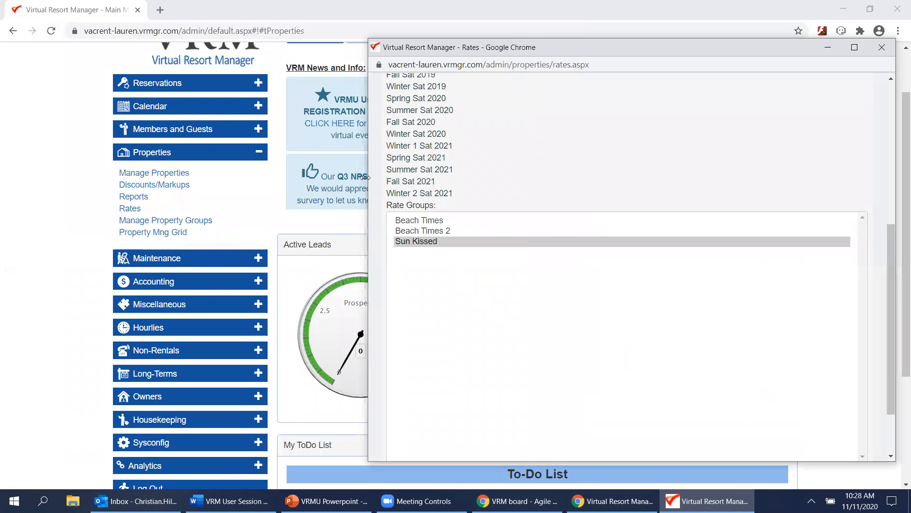
drag(366, 177, 552, 177)
click(125, 210)
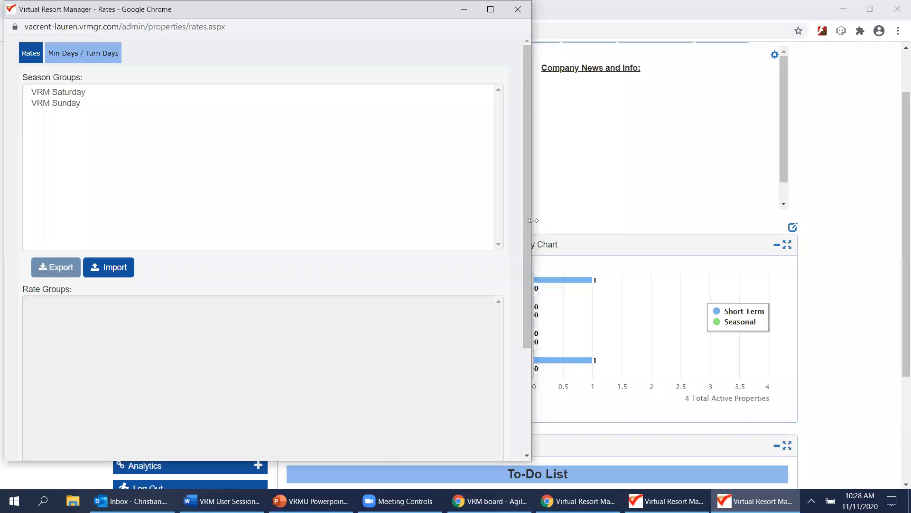
drag(533, 220, 409, 221)
click(68, 92)
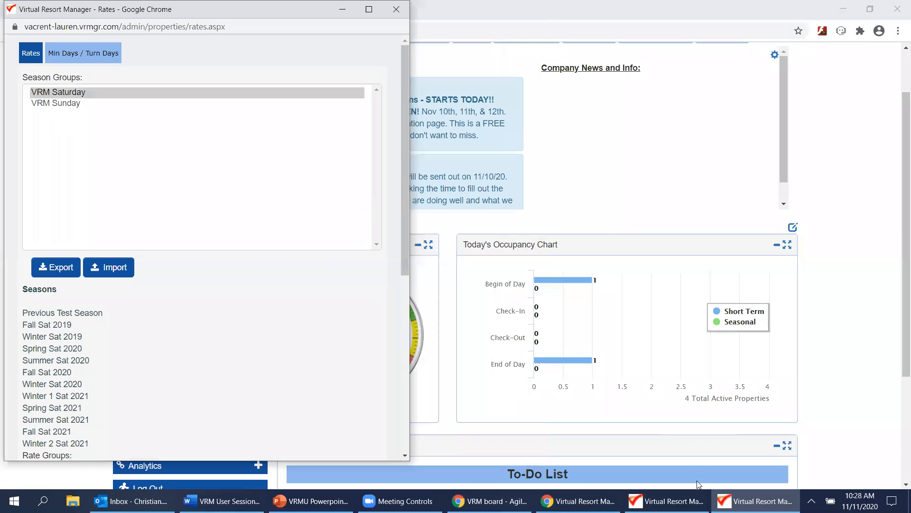
- Bring back the first Rates window and resize it to sit beside the second one
click(669, 500)
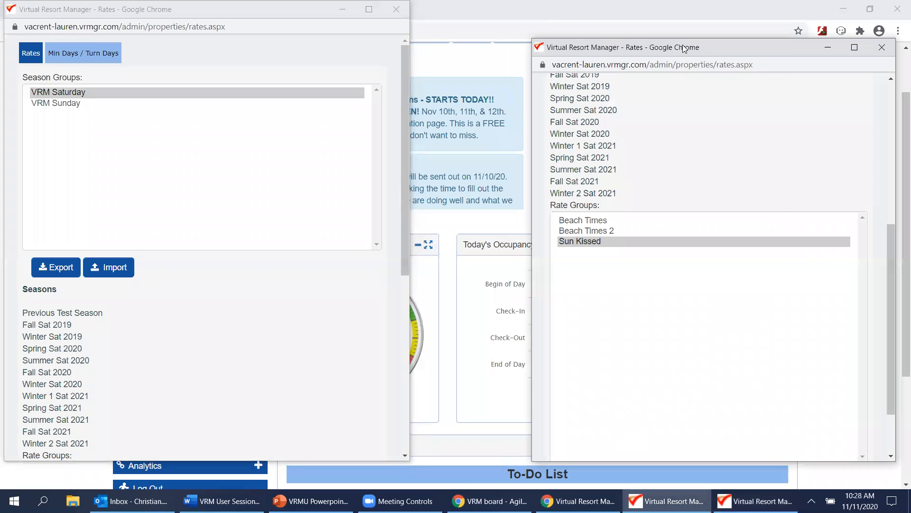
drag(684, 49, 683, 23)
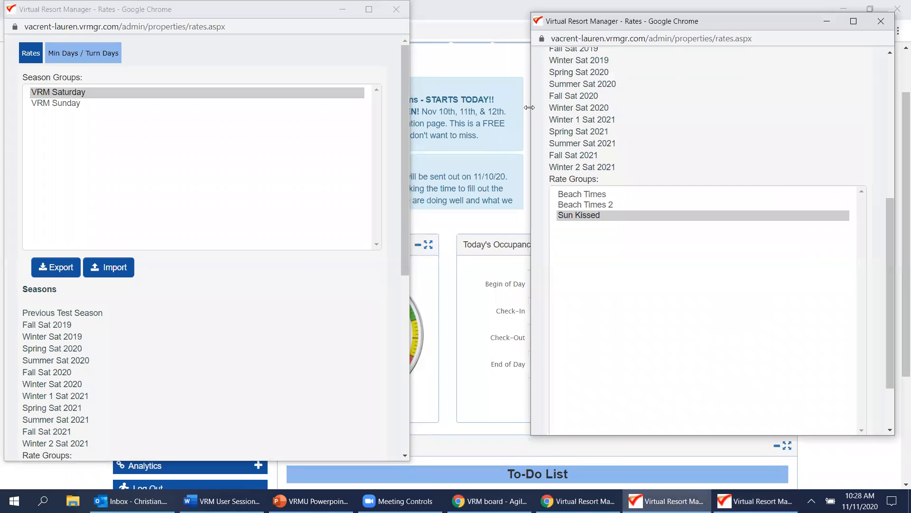
drag(530, 107, 427, 107)
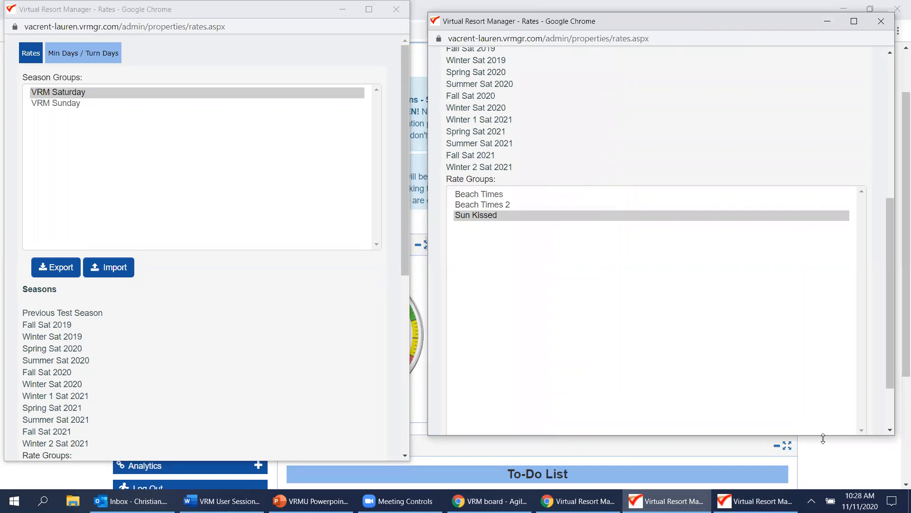
drag(823, 438, 823, 460)
- Examine the daily, weekly and monthly season rates of the Beach Times rate group, then close them
click(525, 195)
scroll(583, 323, down, 1)
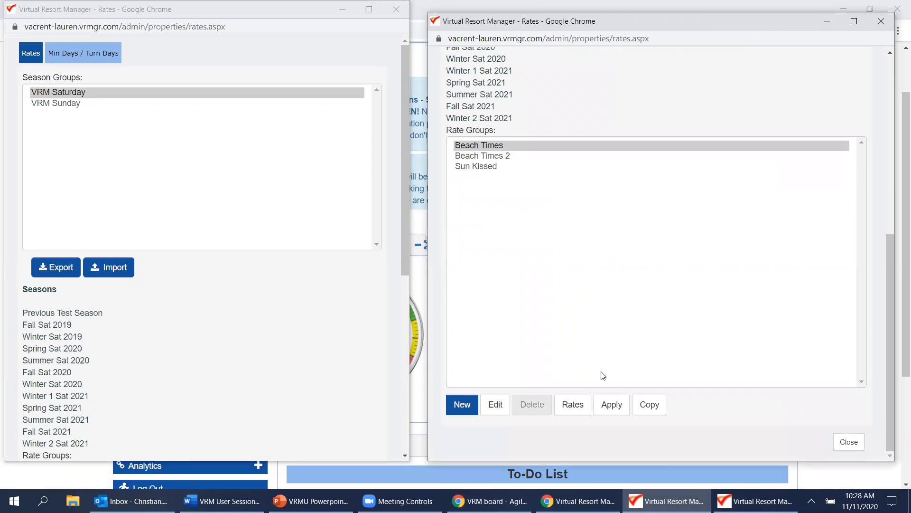
click(574, 405)
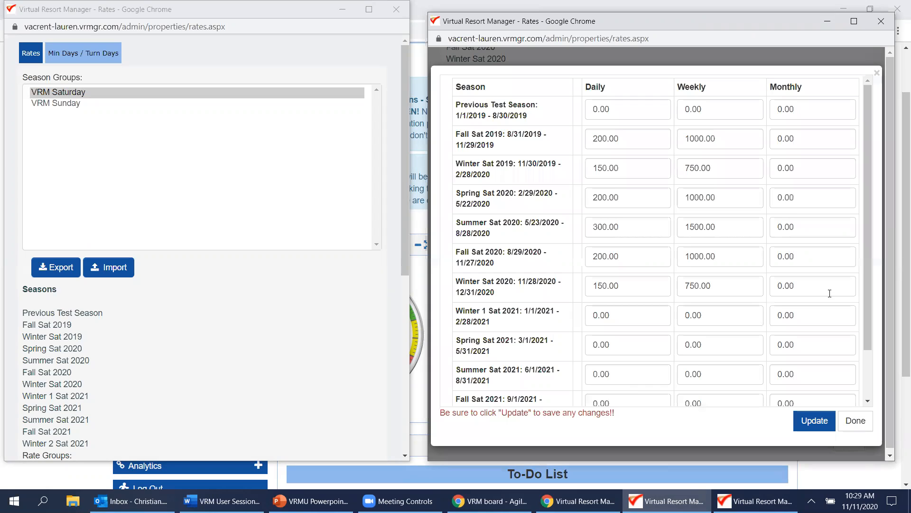
scroll(826, 292, down, 2)
scroll(825, 291, up, 2)
scroll(549, 362, down, 2)
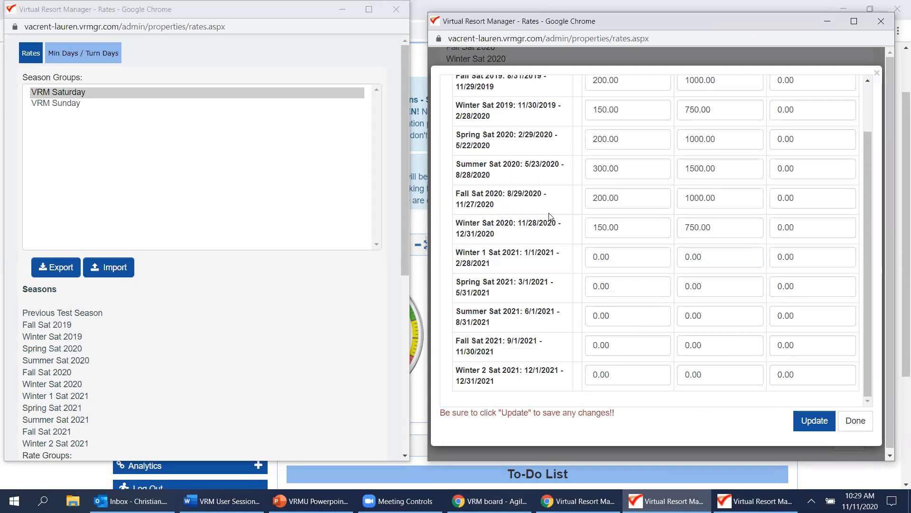
click(859, 421)
- Examine the season rates of the Beach Times 2 rate group, then close them
click(504, 157)
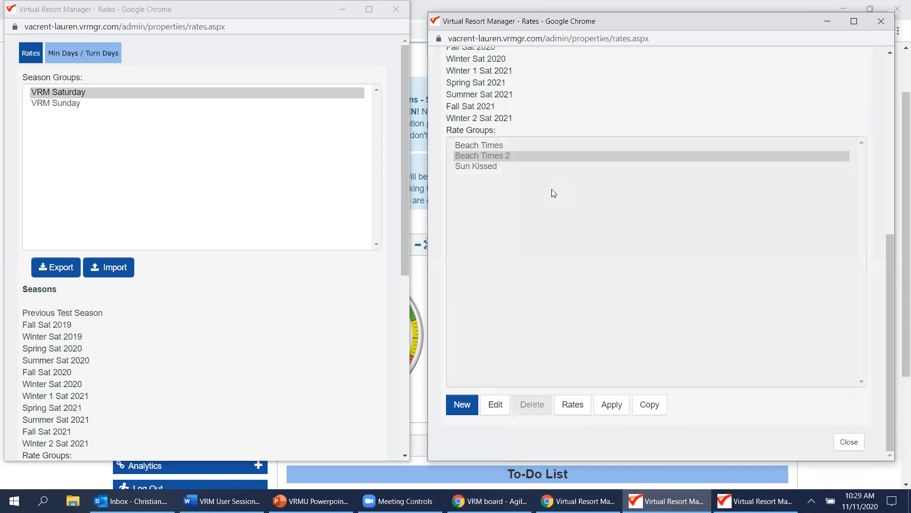
click(576, 404)
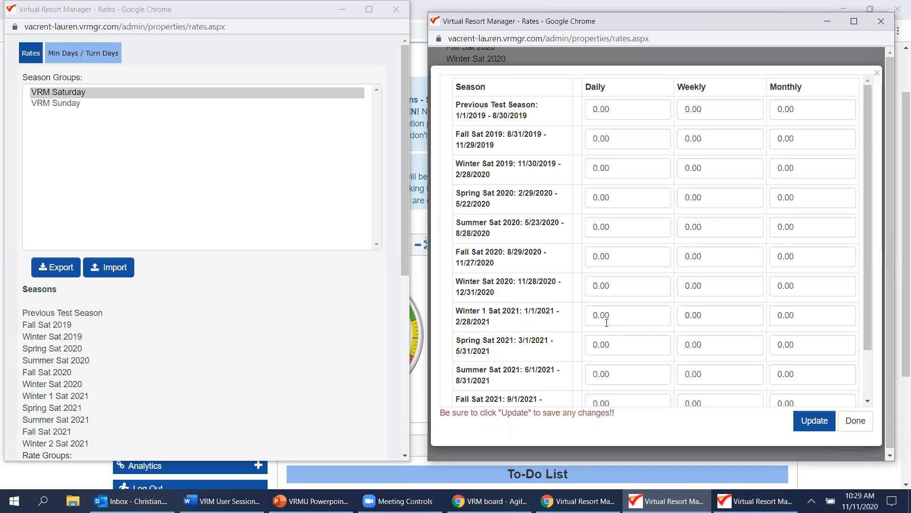
scroll(607, 322, down, 2)
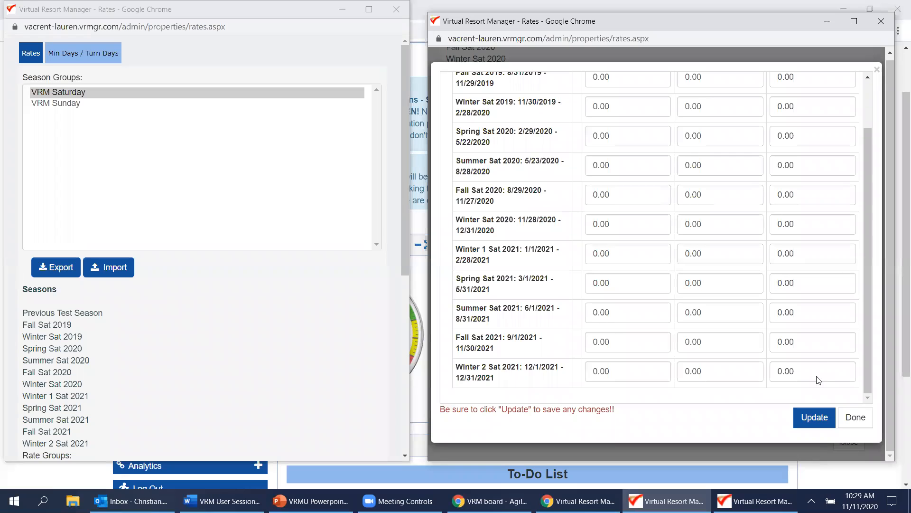
click(855, 421)
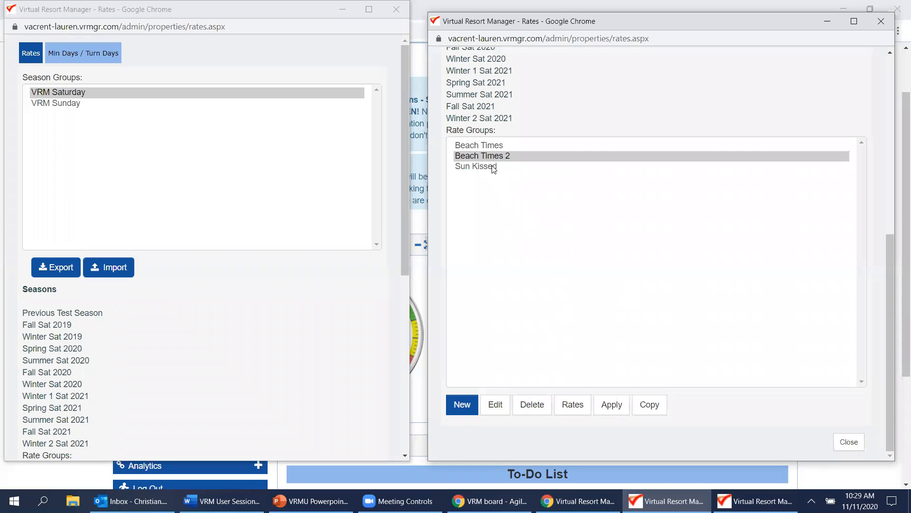
- Examine the season rates of the Sun Kissed rate group, then close them
click(491, 167)
click(579, 399)
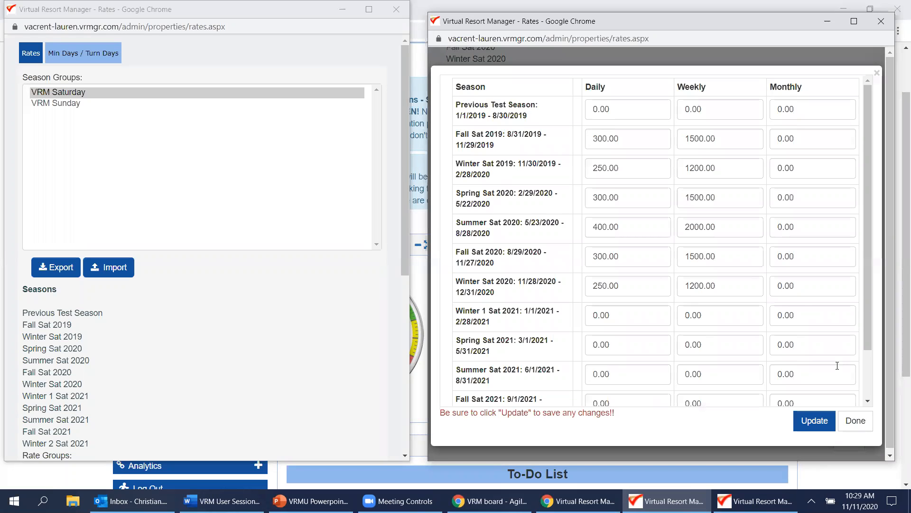
scroll(813, 384, down, 1)
click(856, 421)
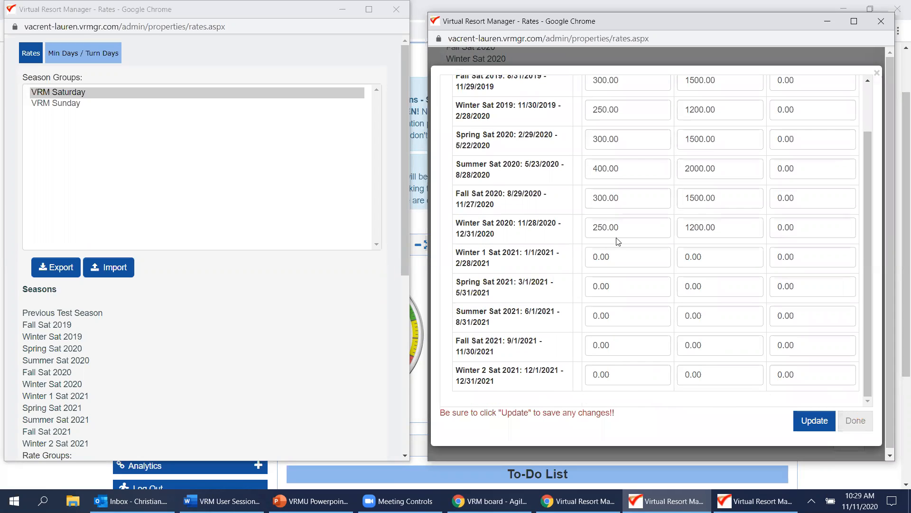
- Show the season rates of the Beach Times rate group and open the rates export form for the VRM Saturday season group
click(573, 404)
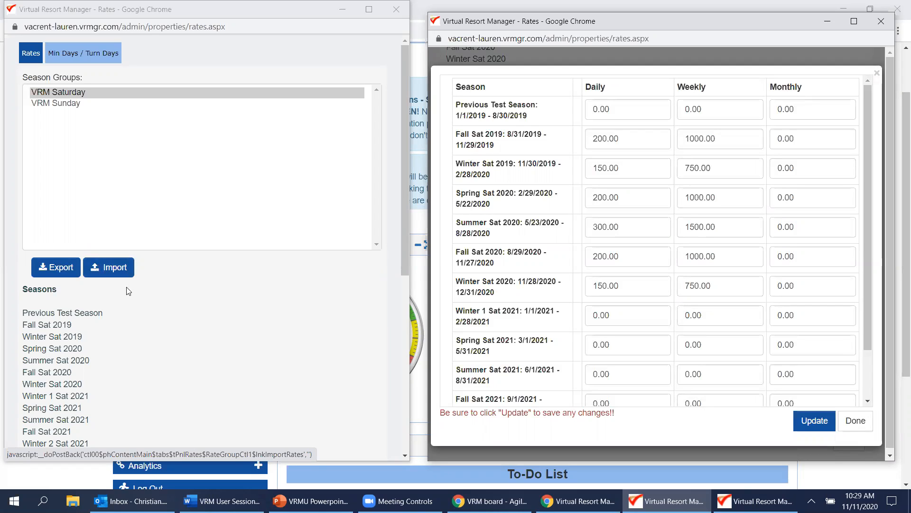
click(58, 268)
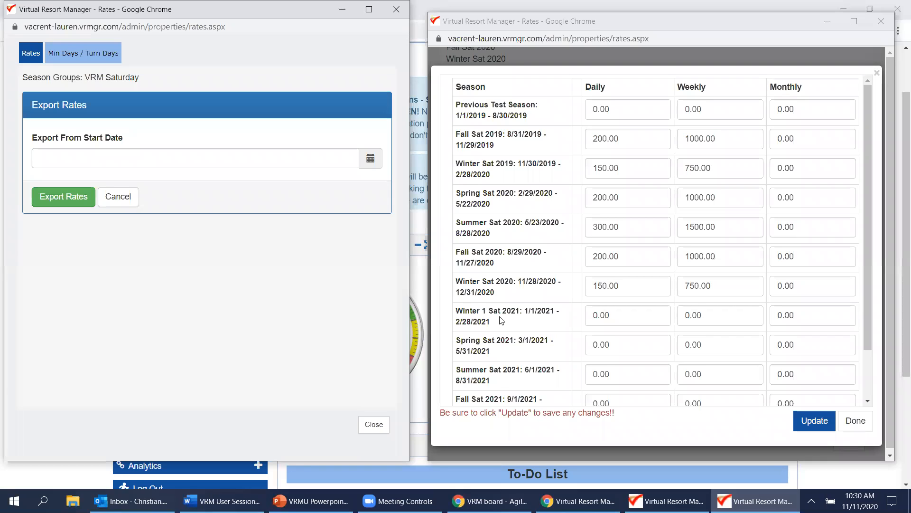
- Check the season dates of Winter 1 Sat 2021 and Winter Sat 2020 in the Beach Times rates list
drag(457, 312, 495, 320)
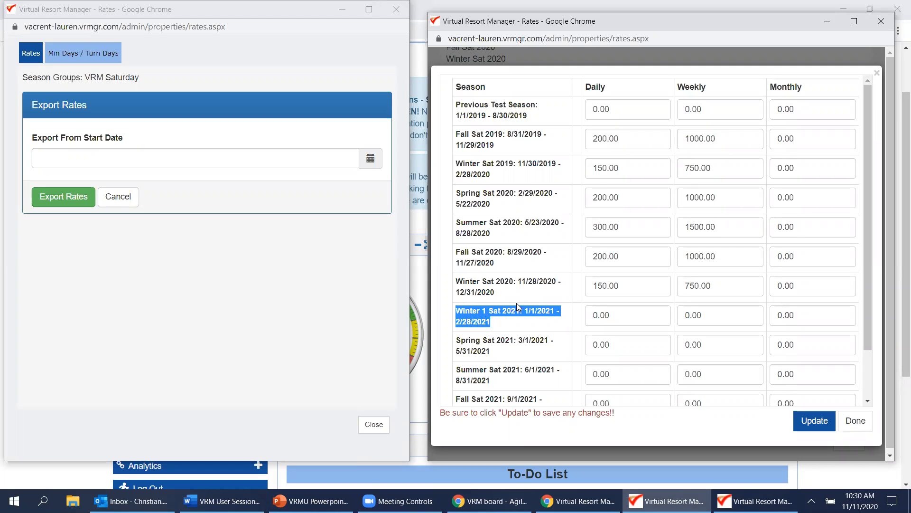
click(504, 297)
drag(458, 292, 549, 284)
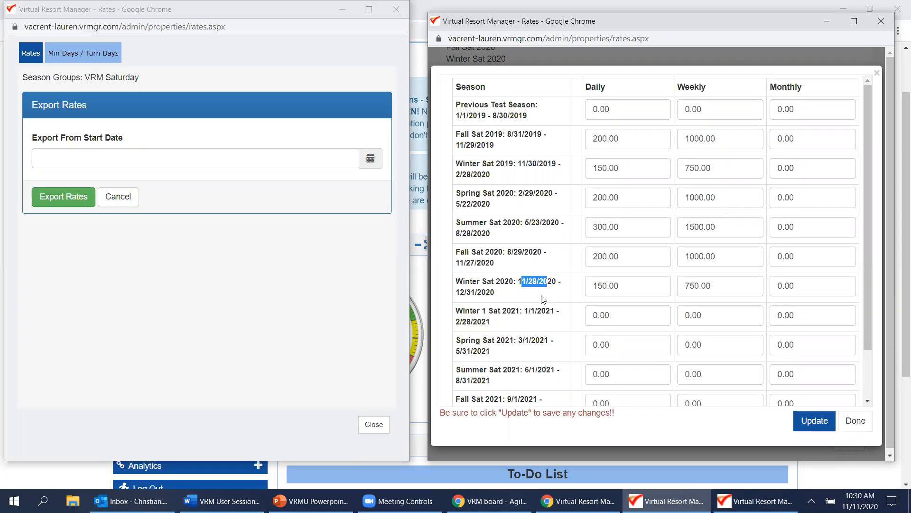
click(544, 303)
- Pick December 31, 2021 as the start date for the VRM Saturday rates export
click(151, 159)
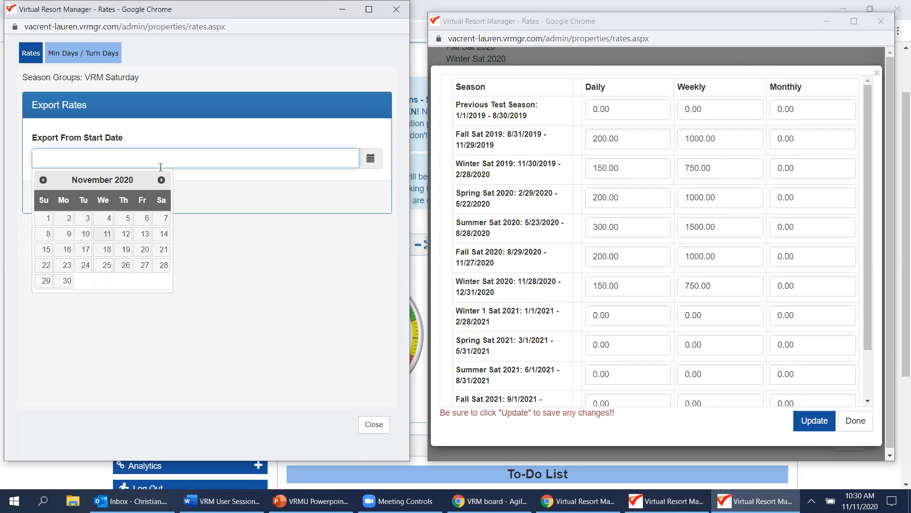
click(162, 179)
click(162, 179)
click(161, 180)
click(162, 179)
click(162, 179)
click(162, 179)
click(162, 179)
click(162, 179)
click(163, 179)
click(162, 179)
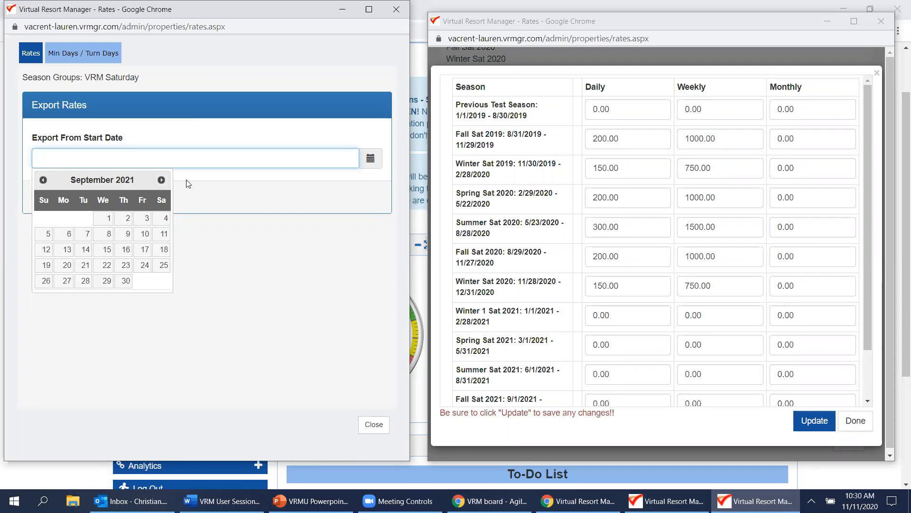
click(166, 180)
click(166, 181)
click(166, 180)
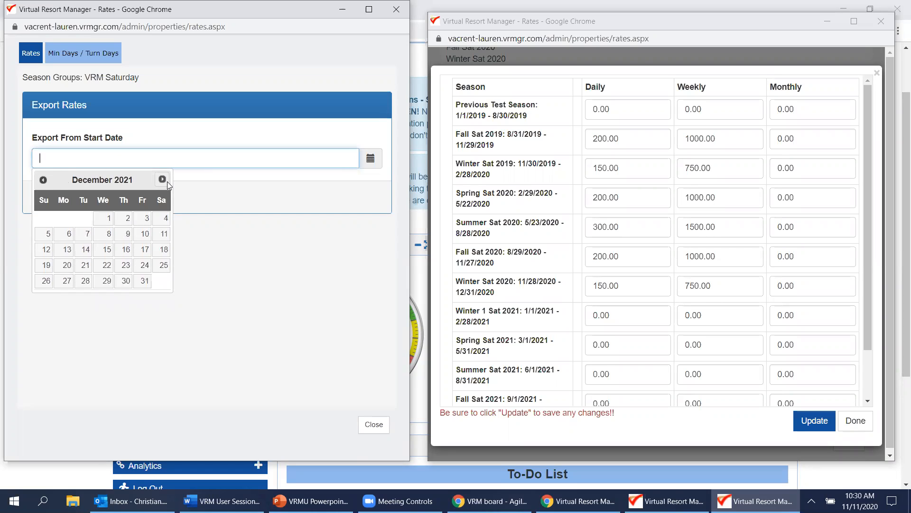
click(142, 281)
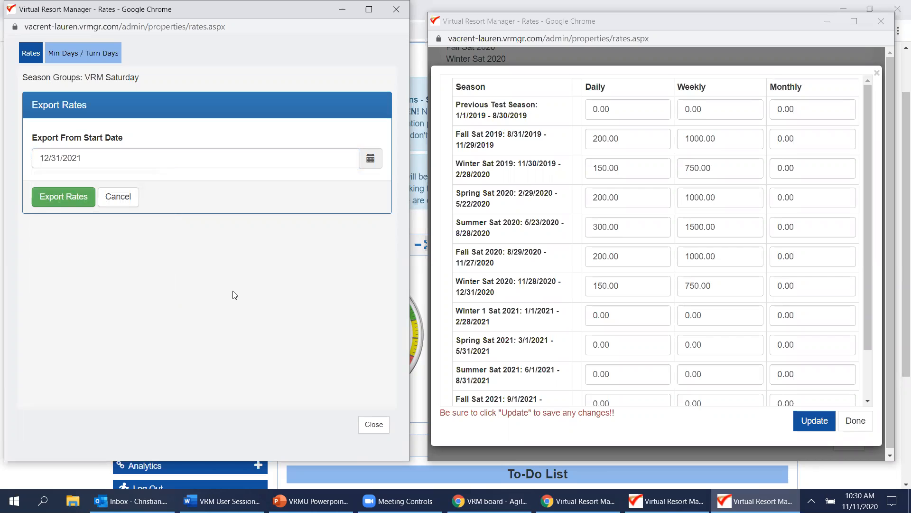
- Correct the export start date to 12/31/2020
click(178, 156)
text(0)
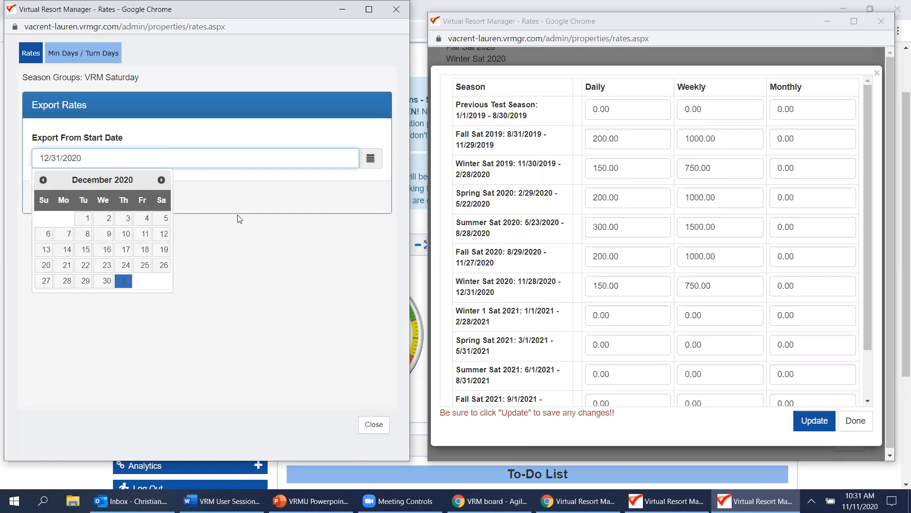
click(173, 278)
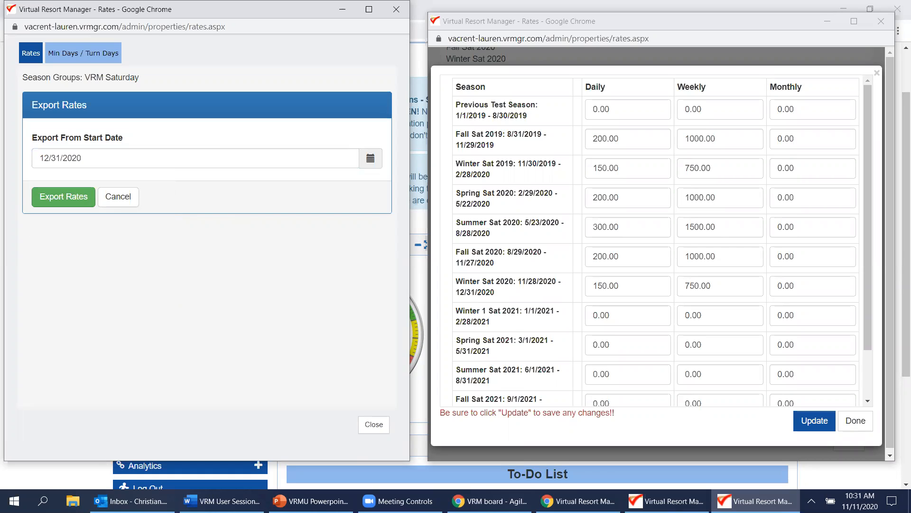
- Close the Beach Times rates, review the VRM Saturday seasons and the other rate groups, and reopen the Beach Times rates
click(855, 420)
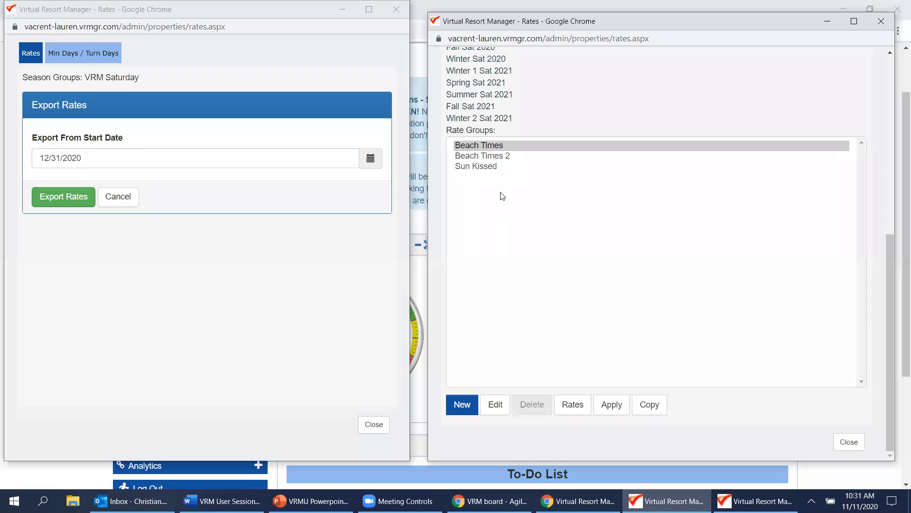
click(486, 158)
click(495, 167)
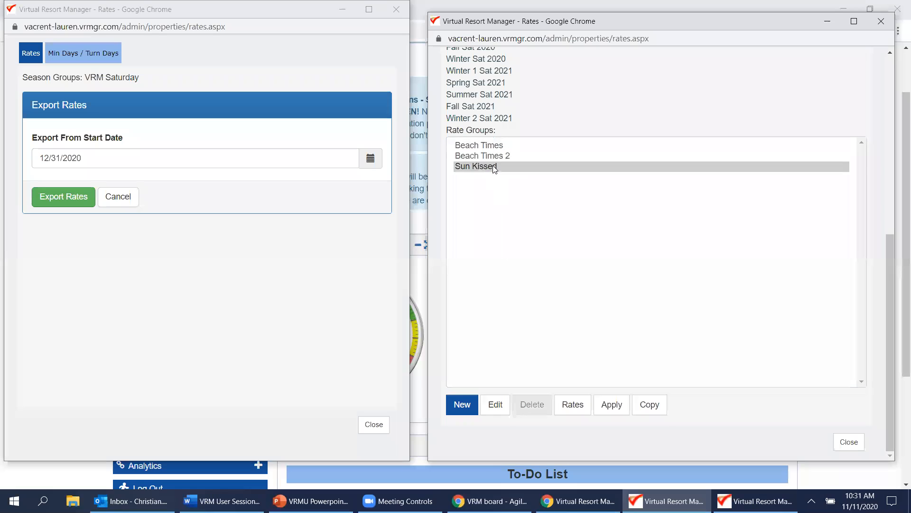
click(498, 157)
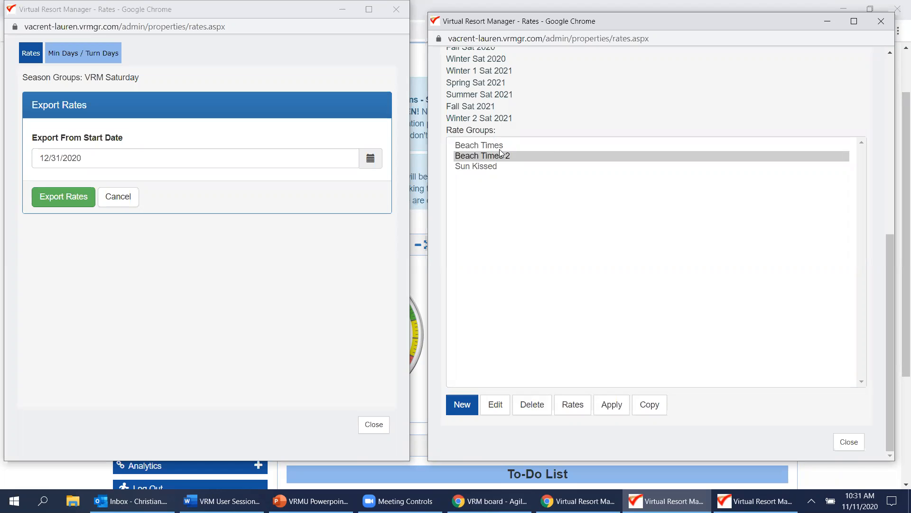
scroll(548, 152, up, 7)
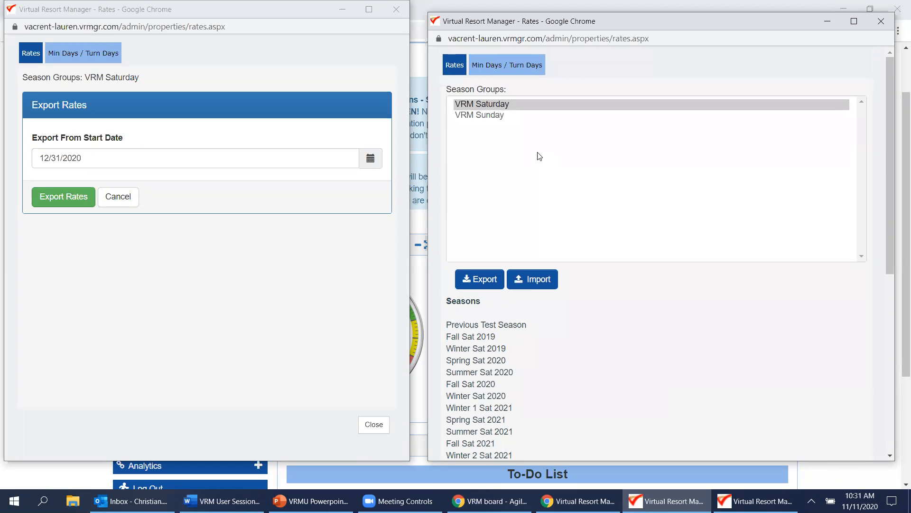
scroll(537, 156, down, 4)
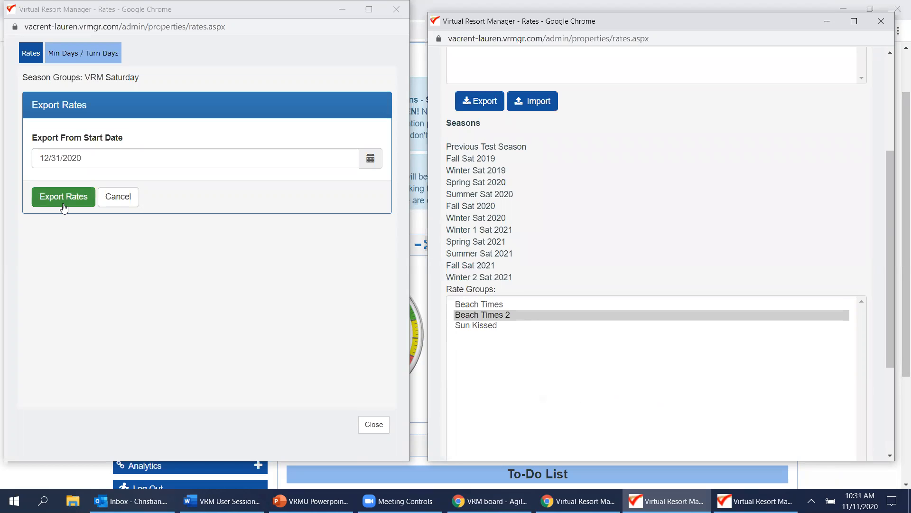
scroll(598, 239, down, 3)
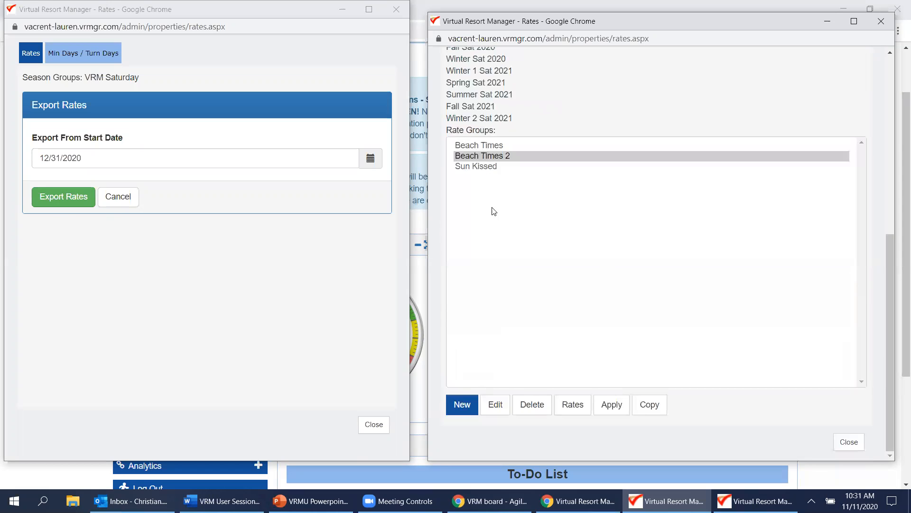
click(499, 145)
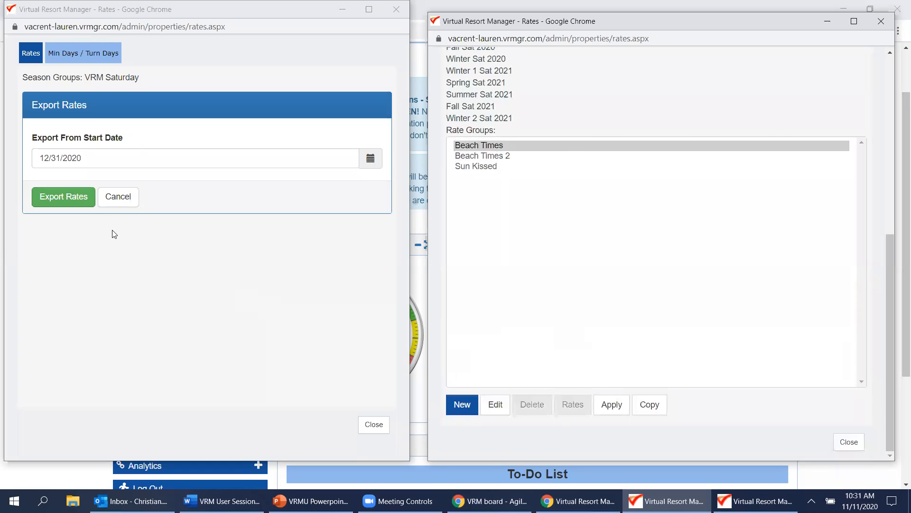
- Export the VRM Saturday rates and open the downloaded workbook in Excel with editing enabled
click(48, 199)
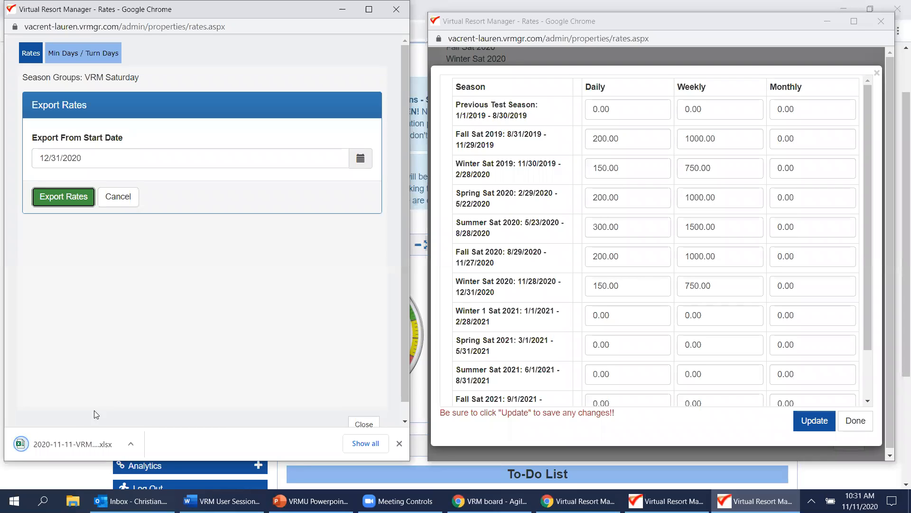
click(52, 438)
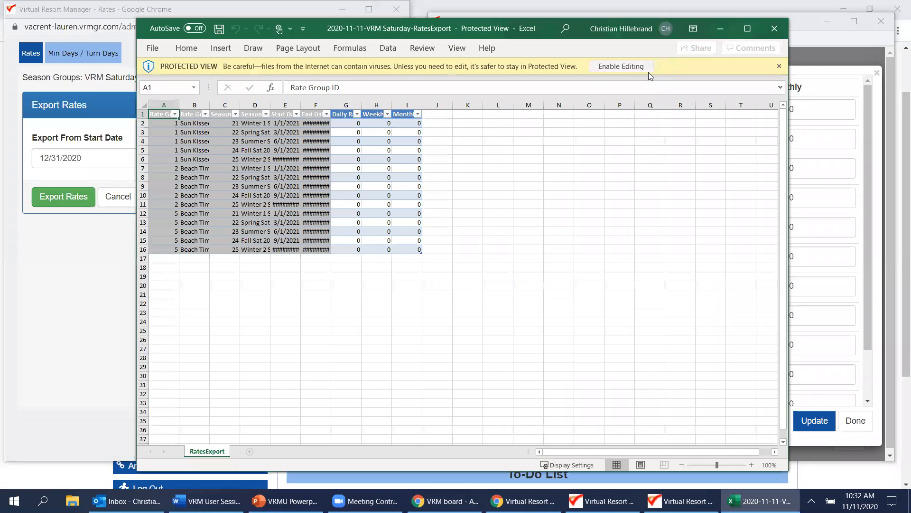
click(628, 66)
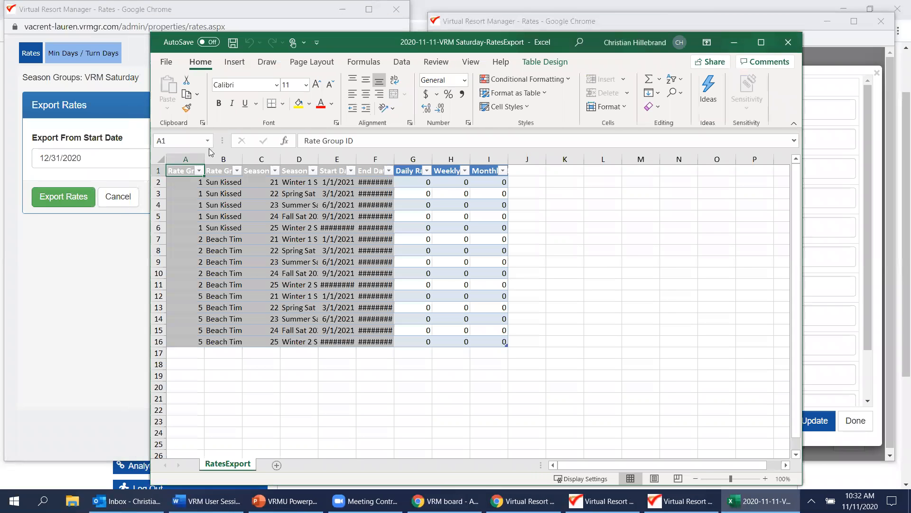
- Widen columns A through I of the RatesExport sheet to fit their contents, from Rate Group ID to Monthly Rate
drag(339, 31, 308, 44)
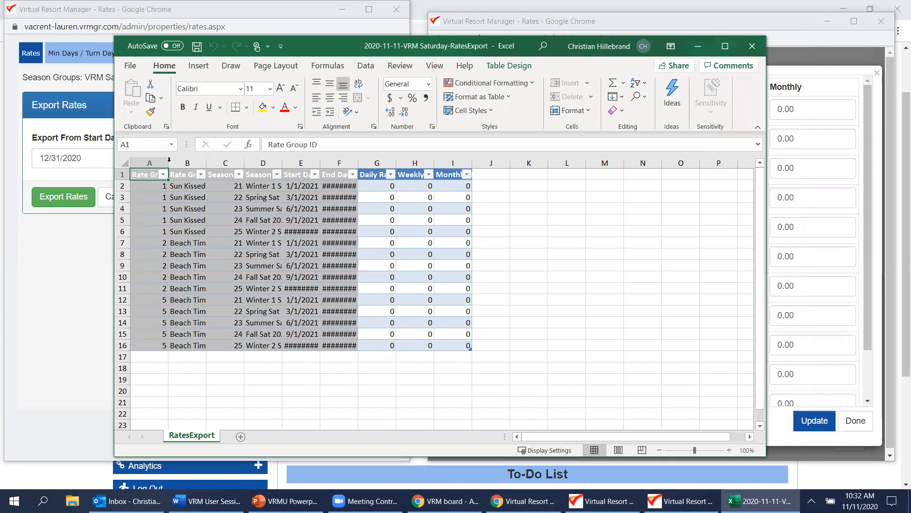
double_click(169, 162)
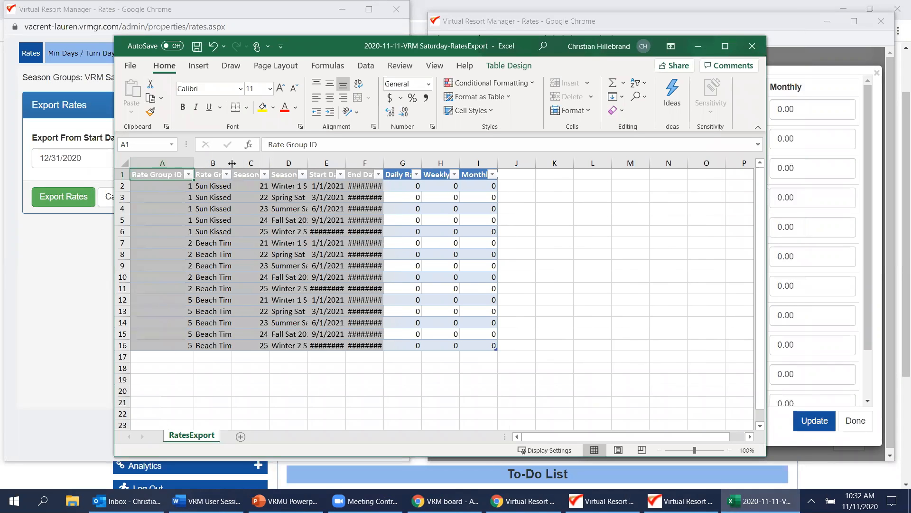
double_click(232, 163)
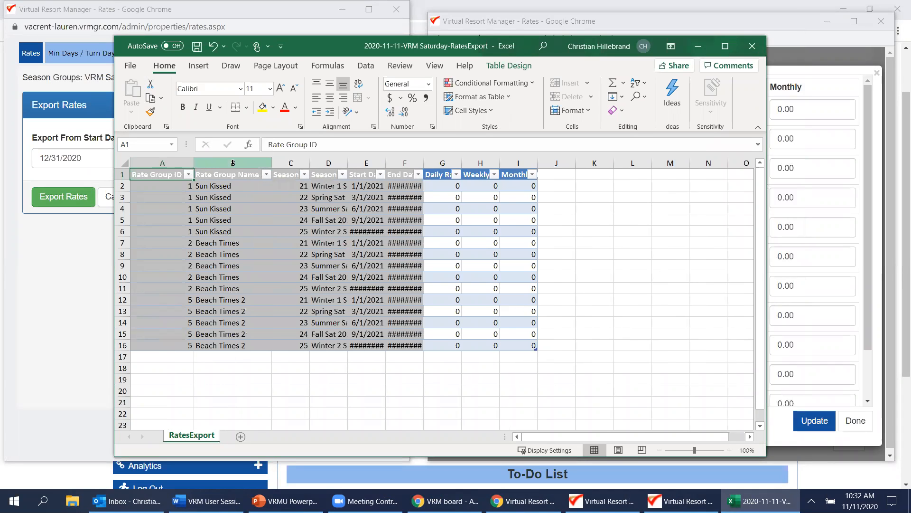
double_click(311, 161)
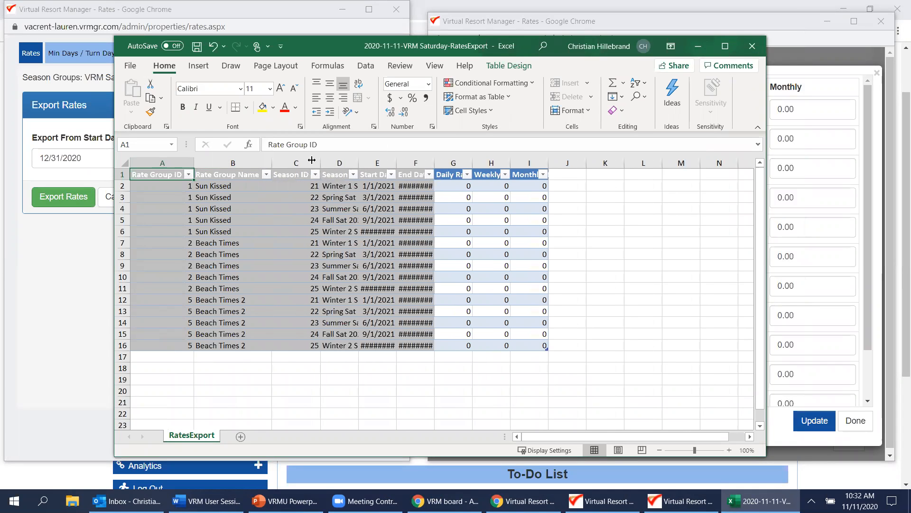
double_click(359, 162)
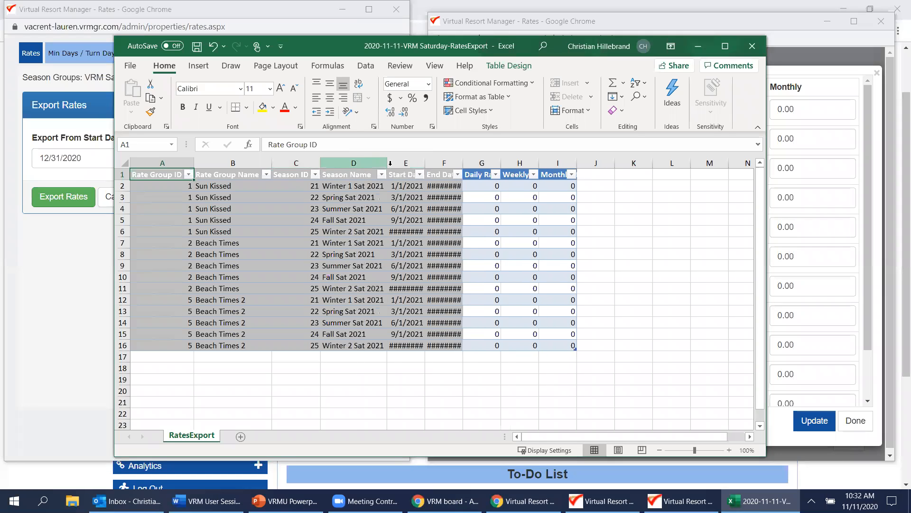
double_click(425, 162)
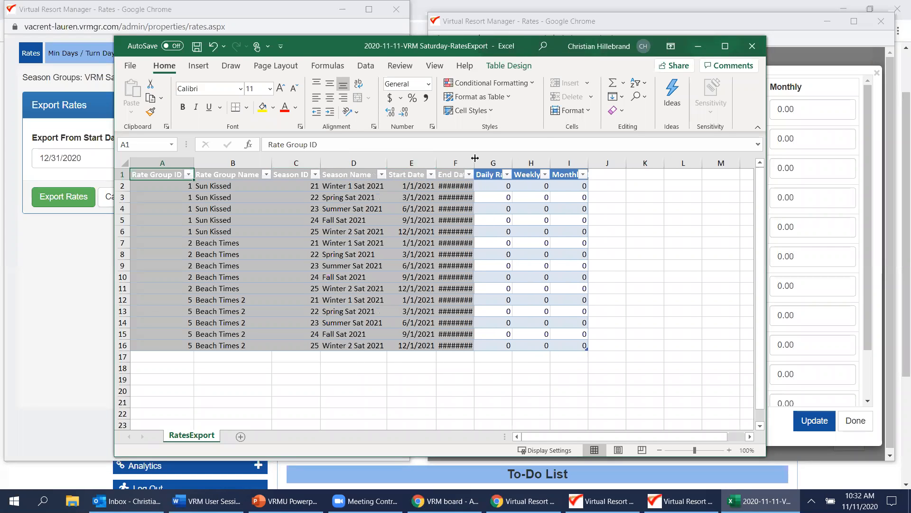
double_click(467, 162)
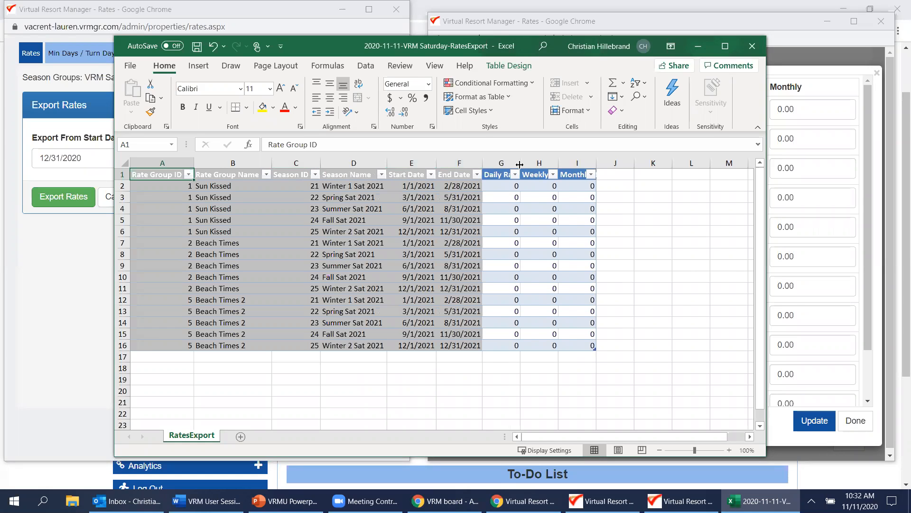
double_click(519, 165)
double_click(570, 163)
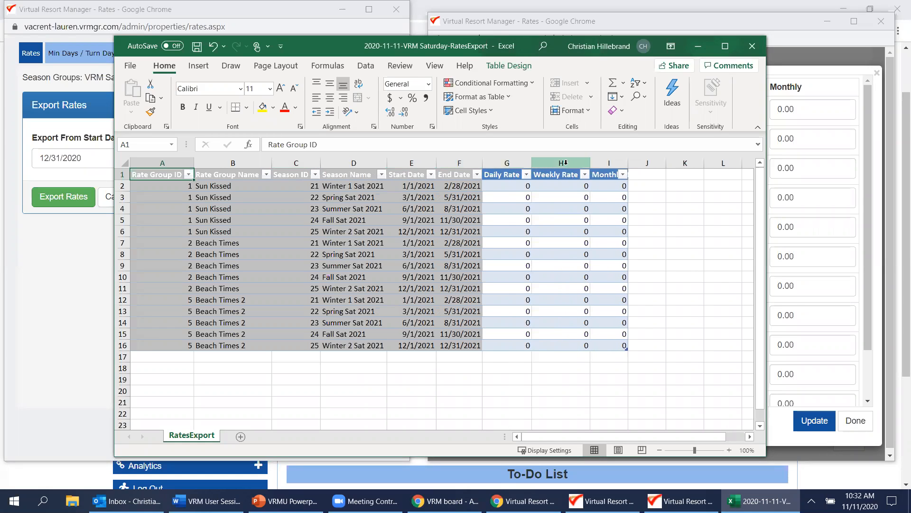
double_click(627, 161)
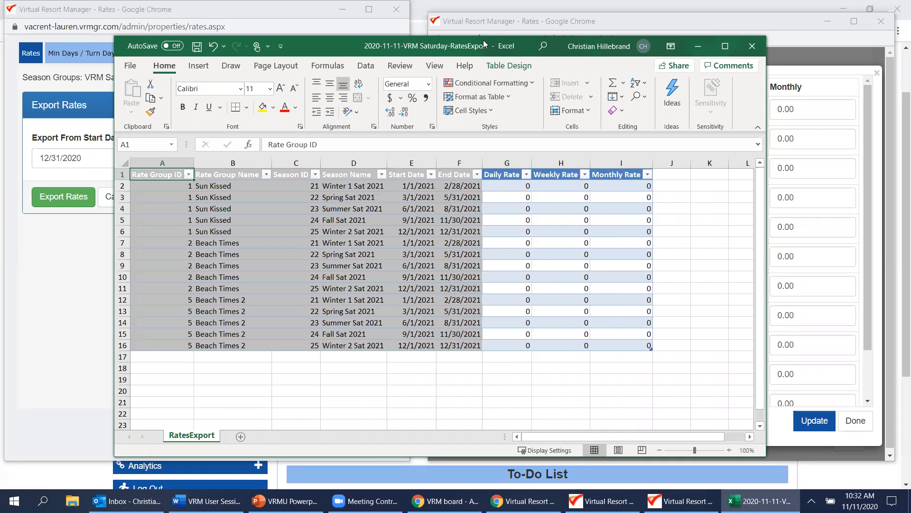
- Compare the Sun Kissed, Beach Times and Beach Times 2 rows in the exported workbook with the rate groups in the Rates window
drag(483, 44, 398, 32)
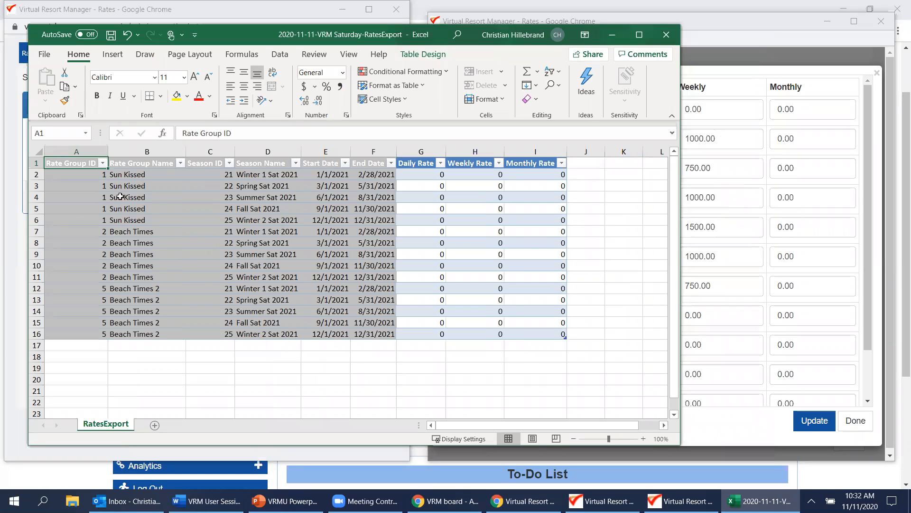
click(129, 176)
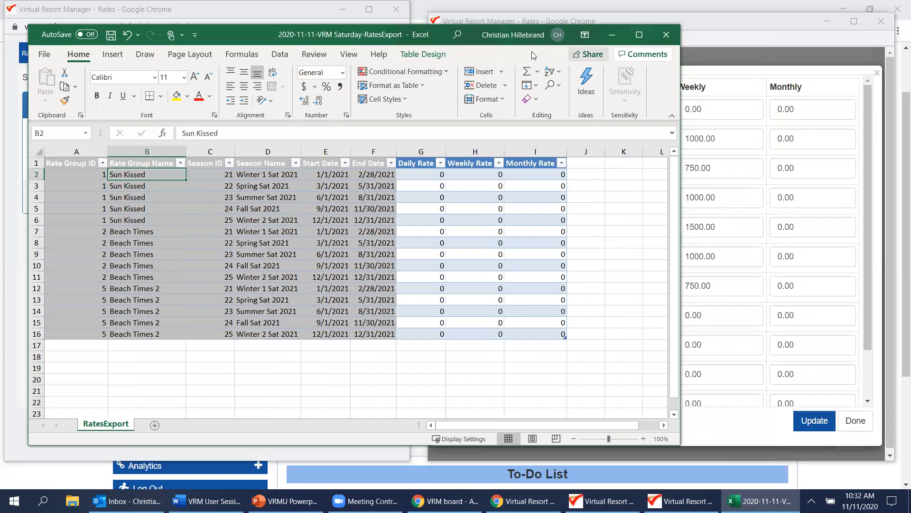
click(748, 19)
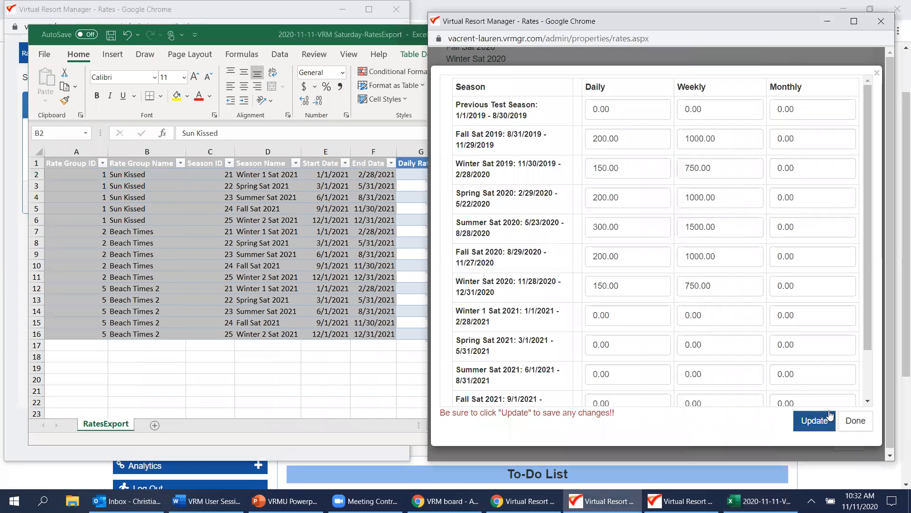
click(856, 420)
scroll(660, 215, up, 6)
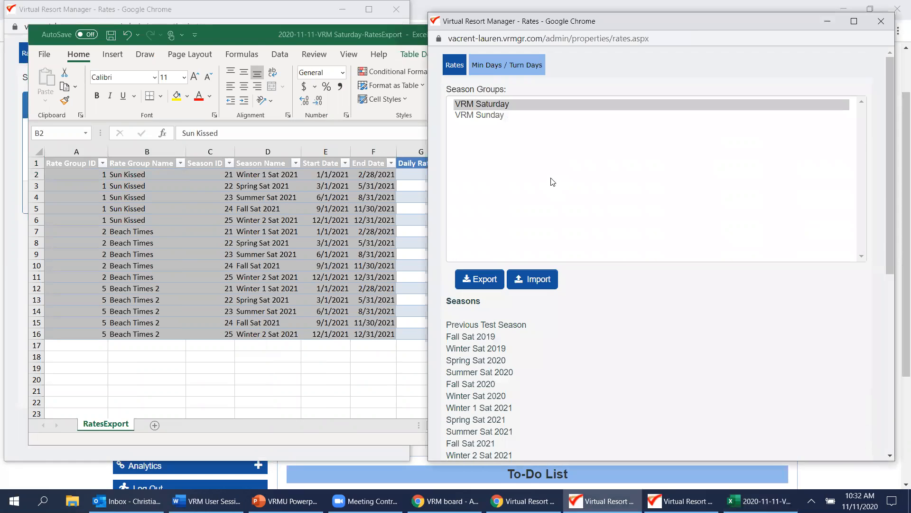
scroll(572, 181, down, 6)
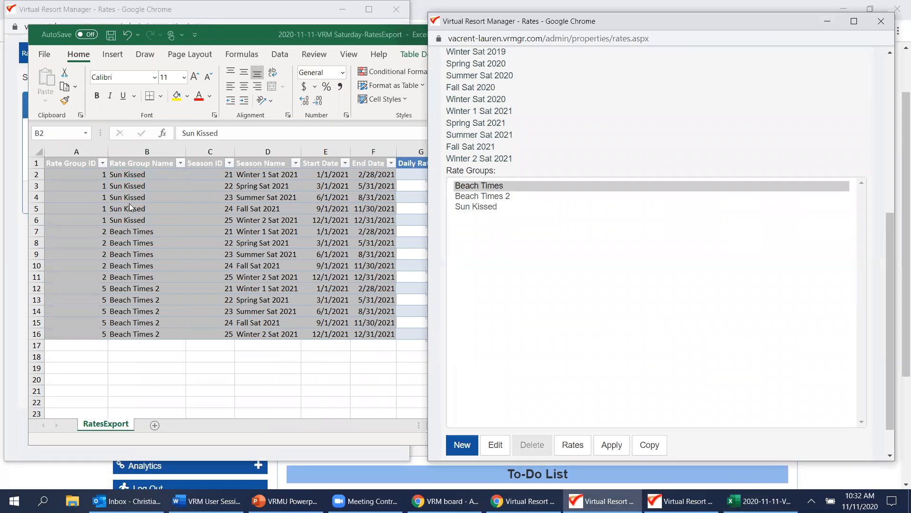
click(205, 119)
click(154, 233)
click(162, 293)
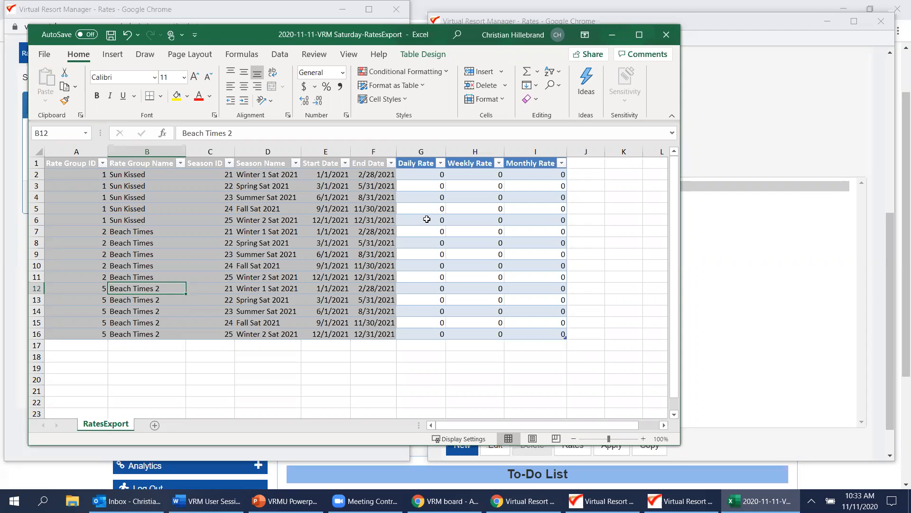
- Set the Sun Kissed daily rate for Summer Sat 2021 to 111 and its weekly rate for Winter 2 Sat 2021 to 1234
click(441, 199)
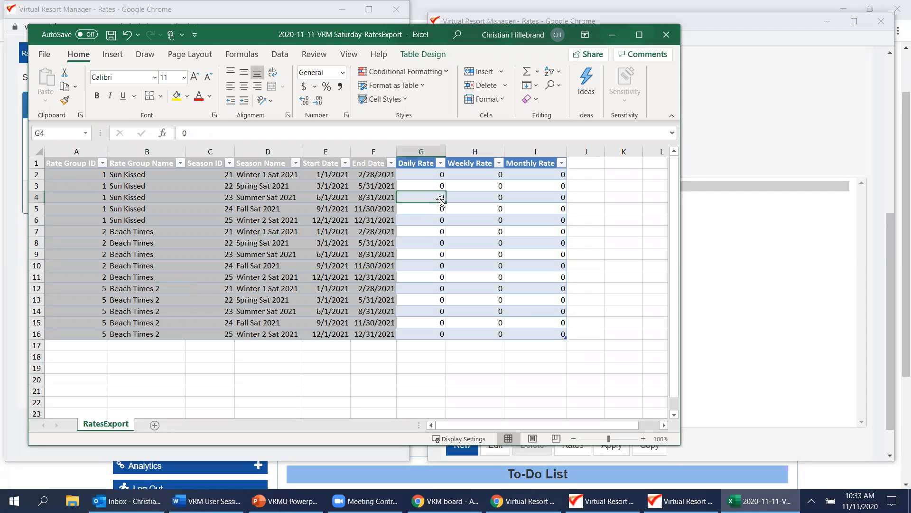
text(111)
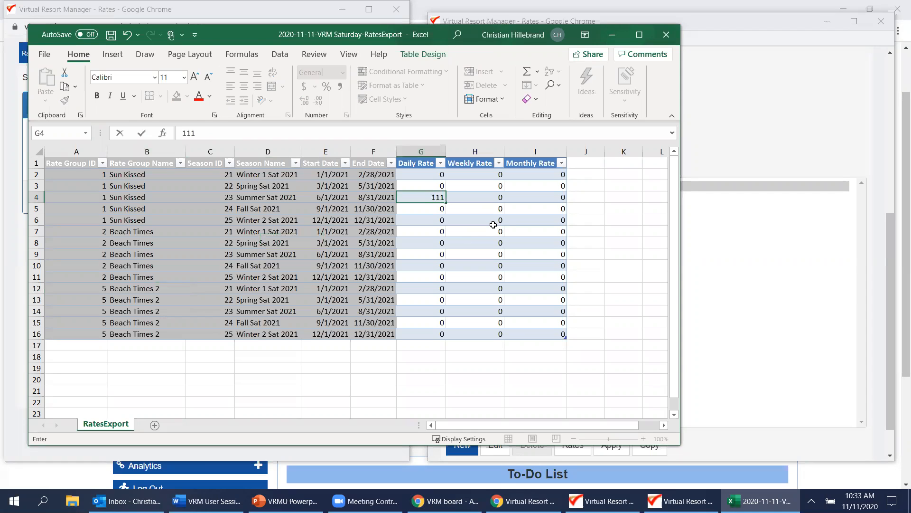
click(493, 224)
text(1234)
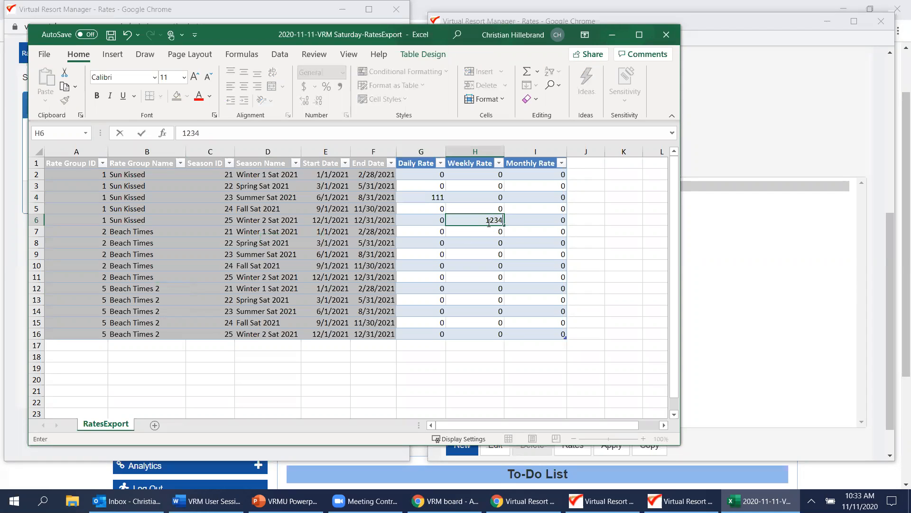
- Enter Beach Times rates: 9876 monthly for Spring Sat 2021, 1234 weekly for Fall Sat 2021 and 555 daily for Winter 2 Sat 2021
click(555, 244)
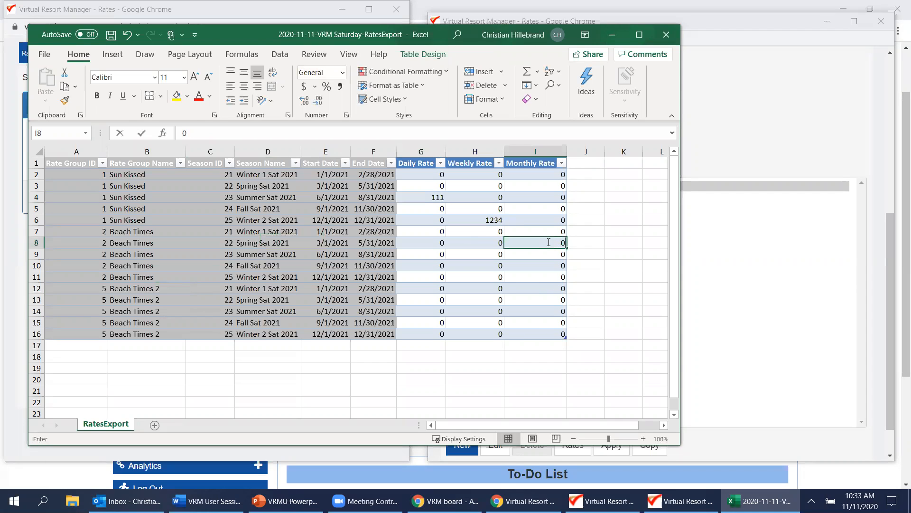
text(9876)
click(448, 266)
text(q)
key(BackSpace)
text(1234)
click(426, 279)
text(555)
- Enter Beach Times 2 rates: 9874 monthly for Spring, 2324 weekly for Summer, 125 daily for Fall and 5645 monthly for Winter 2 Sat 2021
click(556, 306)
click(556, 300)
text(9874)
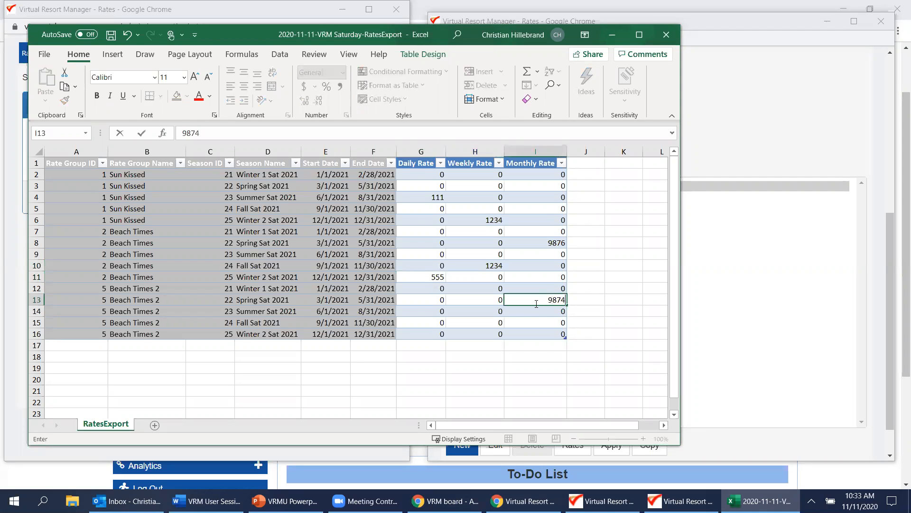
click(463, 311)
text(2324)
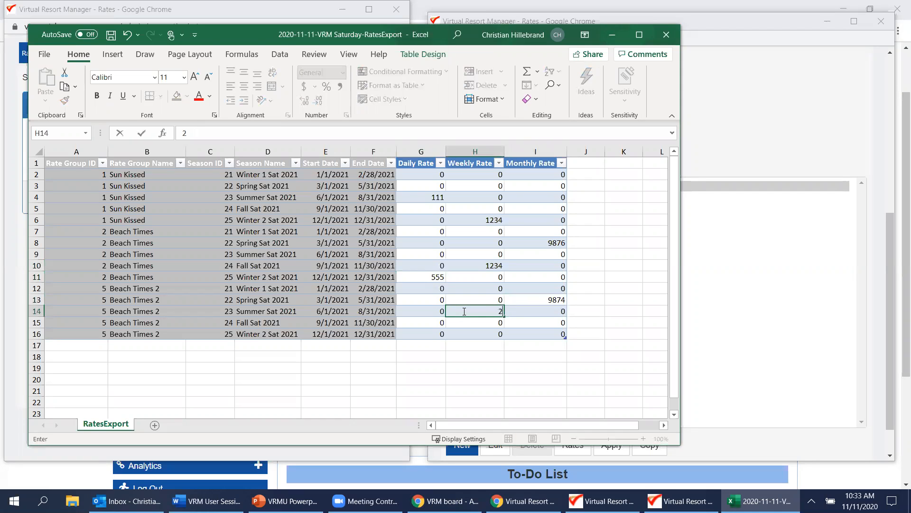
click(438, 322)
text(125)
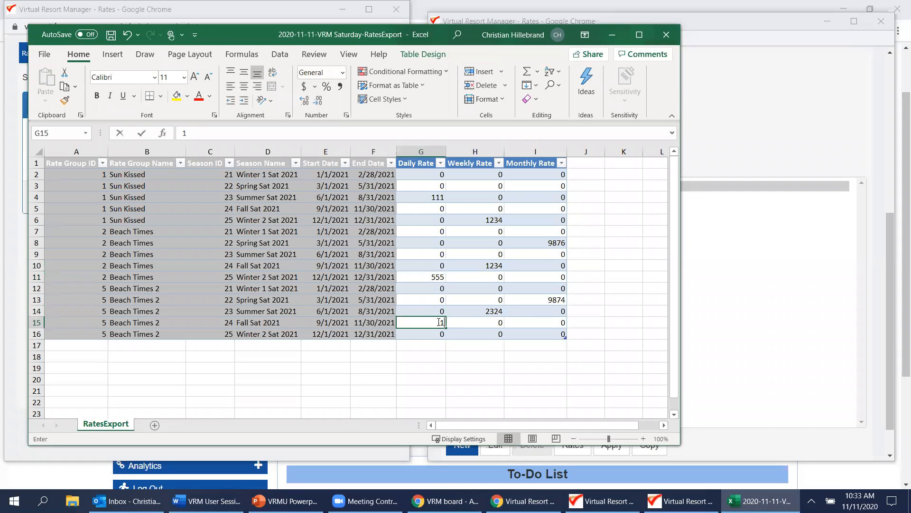
click(546, 333)
text(5645)
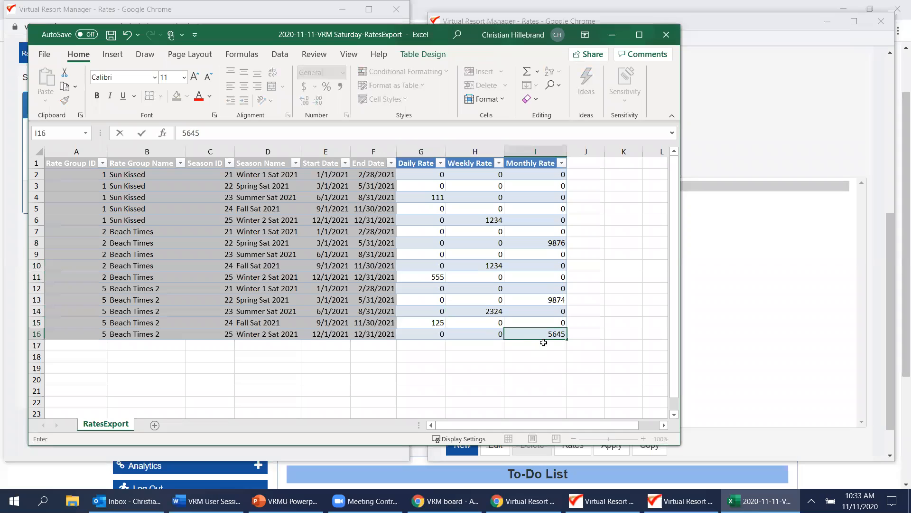
click(553, 358)
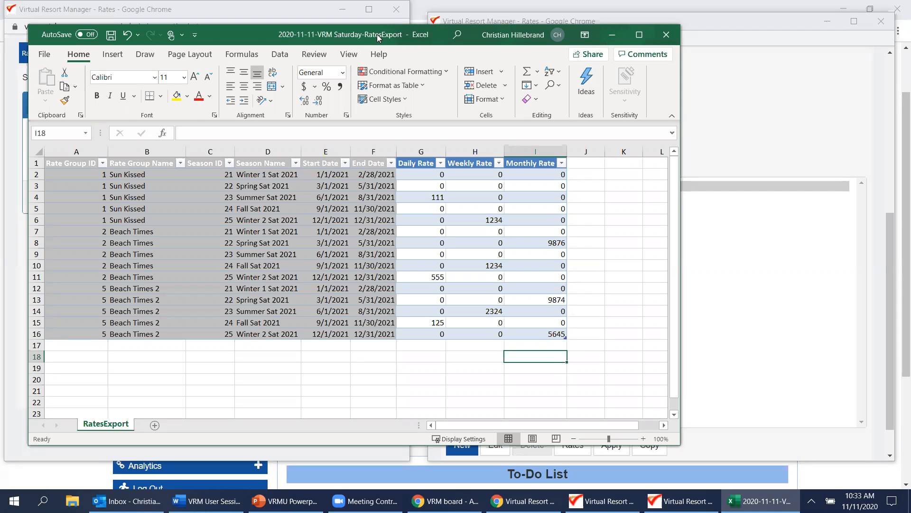
- Start saving a copy of the workbook, choosing the Testing Document Hard Copy folder inside Work on the Desktop
click(45, 54)
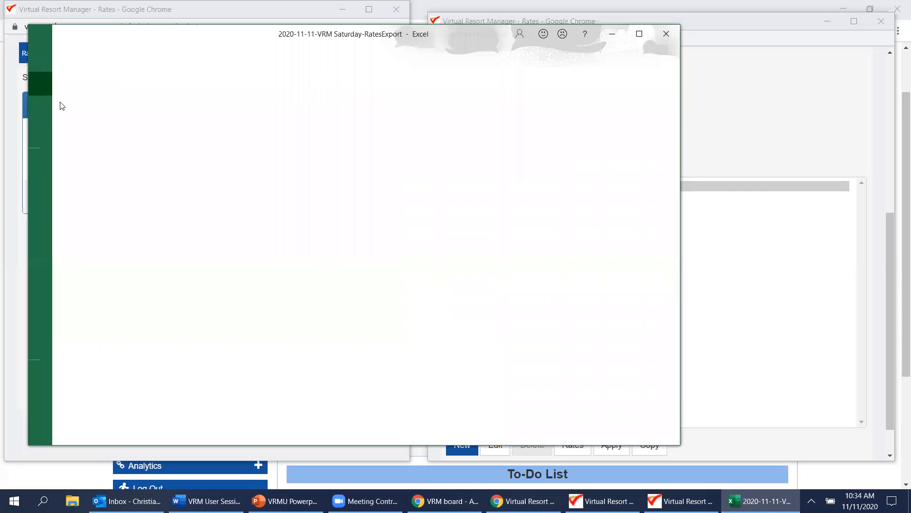
click(70, 212)
double_click(228, 249)
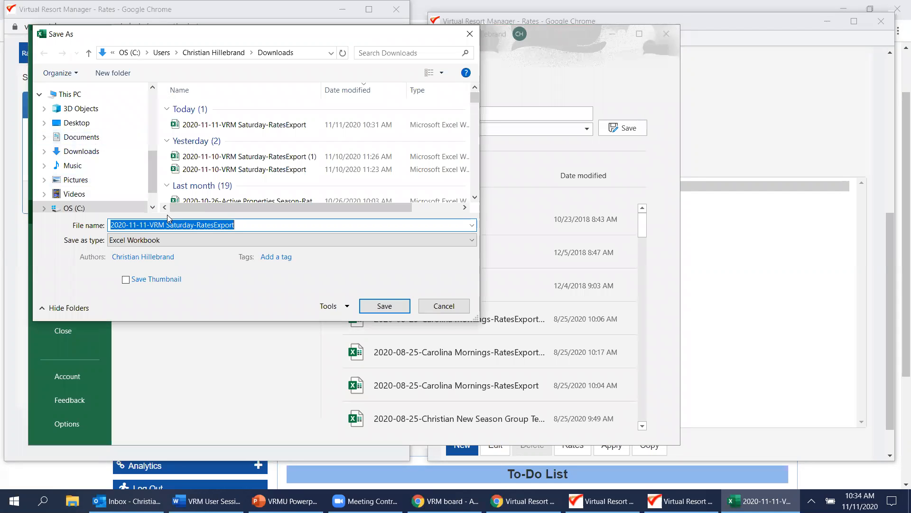
click(244, 226)
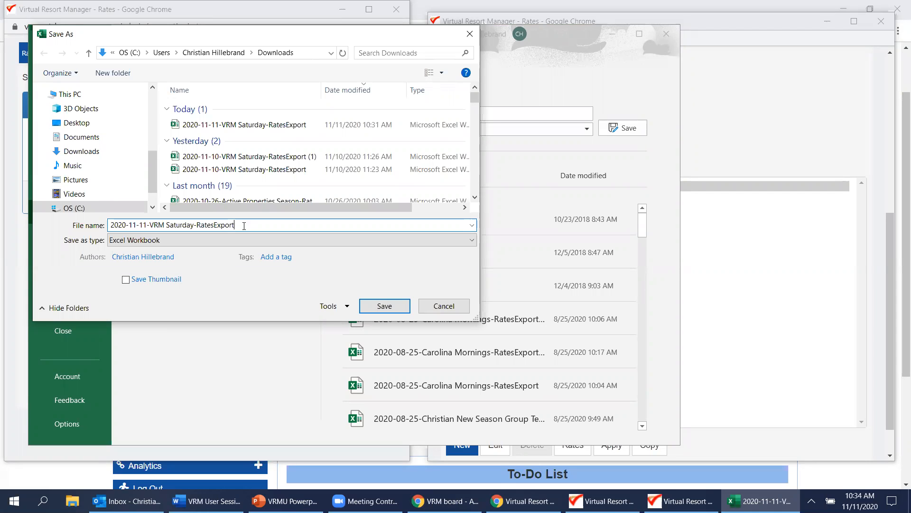
click(45, 123)
scroll(79, 152, down, 2)
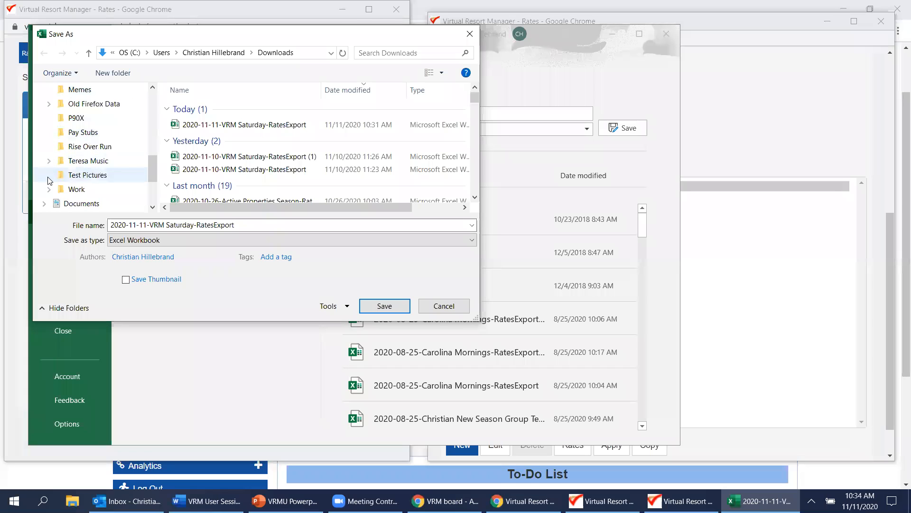
click(48, 189)
click(94, 189)
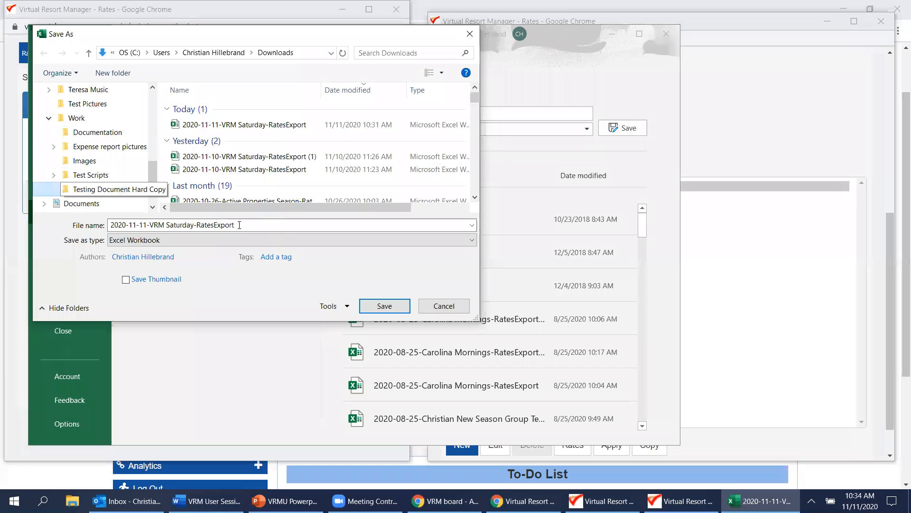
- Save the workbook under the name VRMU Session 1 and close it
click(244, 225)
text(VRM)
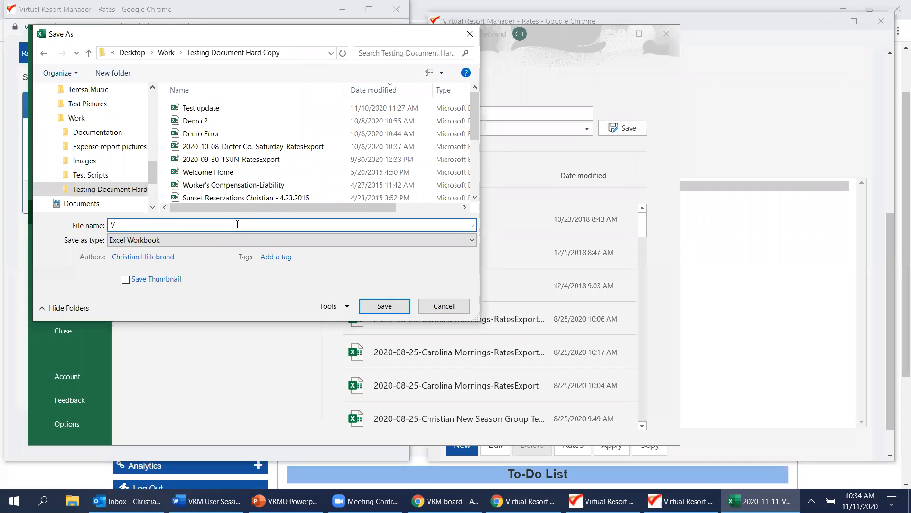
text(U Session 1)
click(382, 305)
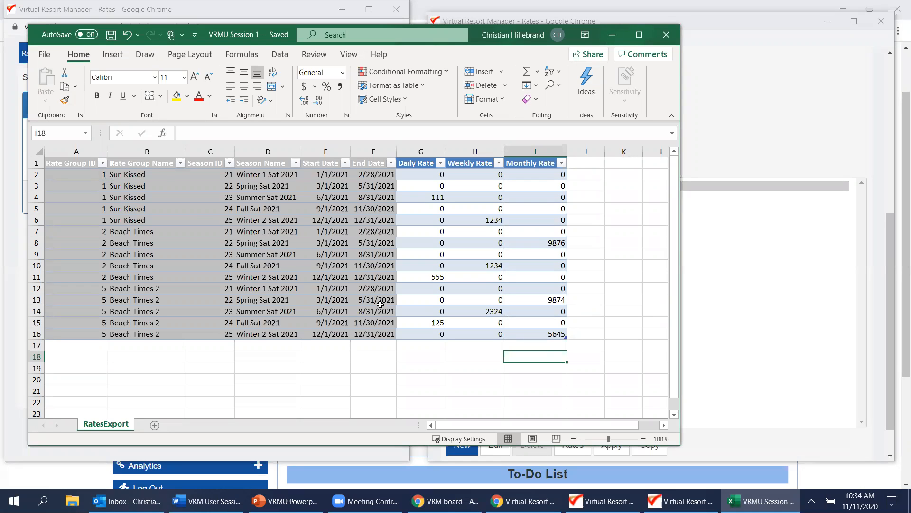
click(666, 35)
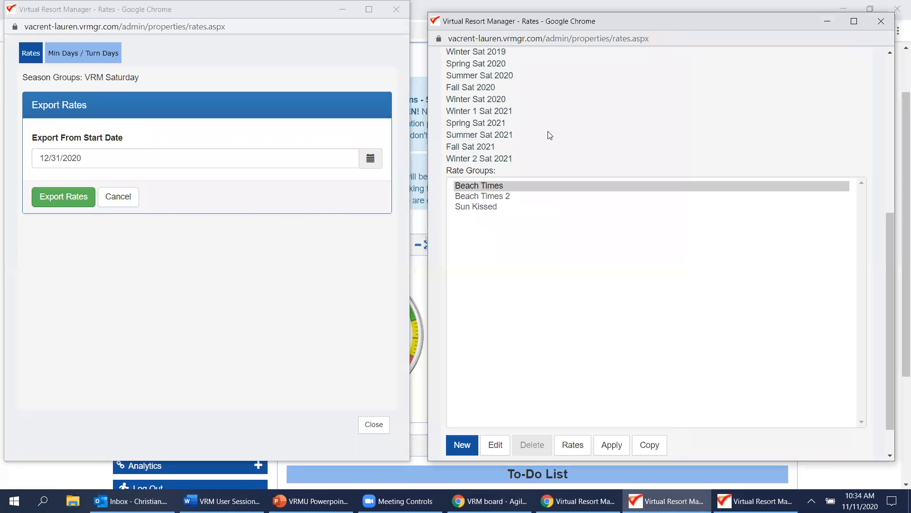
- Leave the rates export form and choose VRMU Session 1 from the Testing Document Hard Copy folder as the VRM Saturday rates import file
click(112, 203)
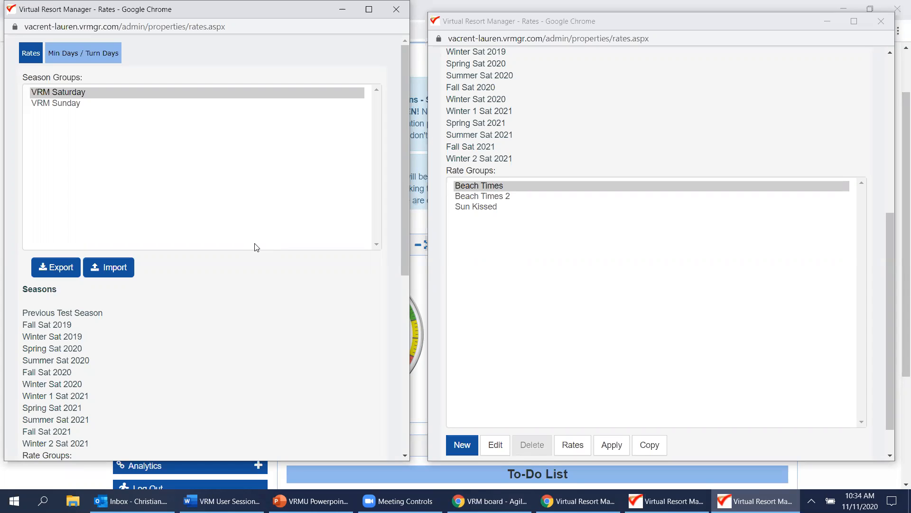
click(114, 266)
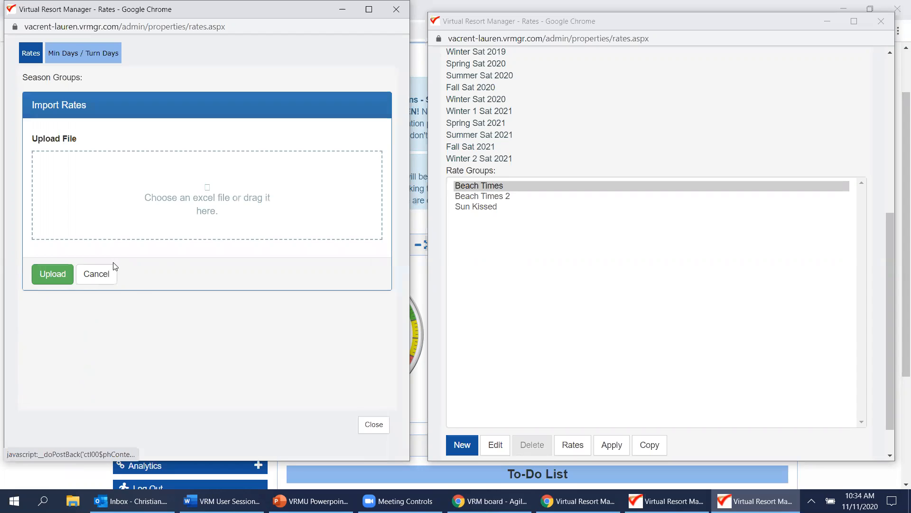
click(275, 202)
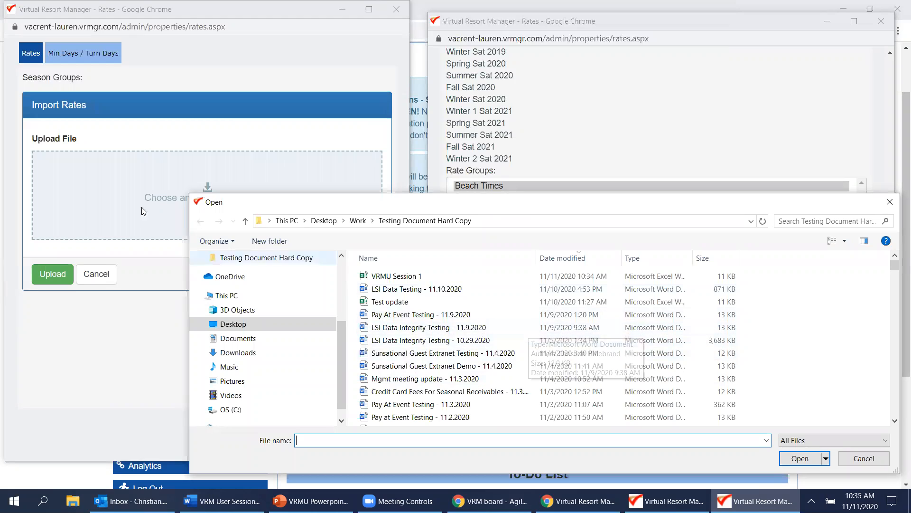
click(201, 324)
scroll(265, 380, down, 5)
click(274, 414)
click(425, 277)
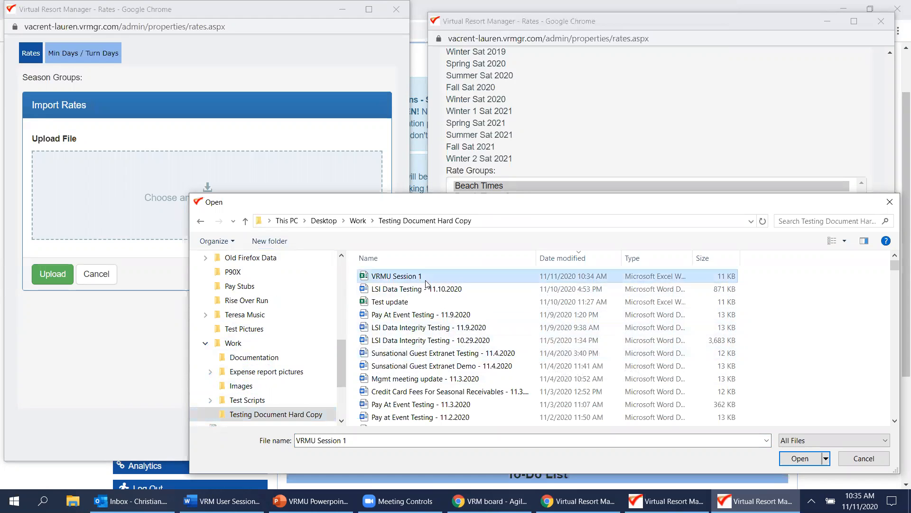
click(799, 458)
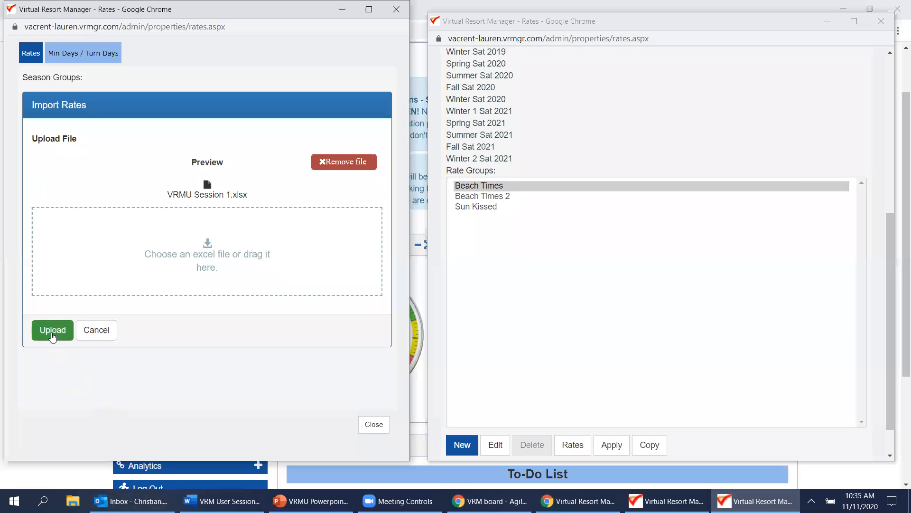
- Upload the VRMU Session 1 file and review the Sun Kissed, Beach Times and Beach Times 2 rates in the import preview
click(53, 330)
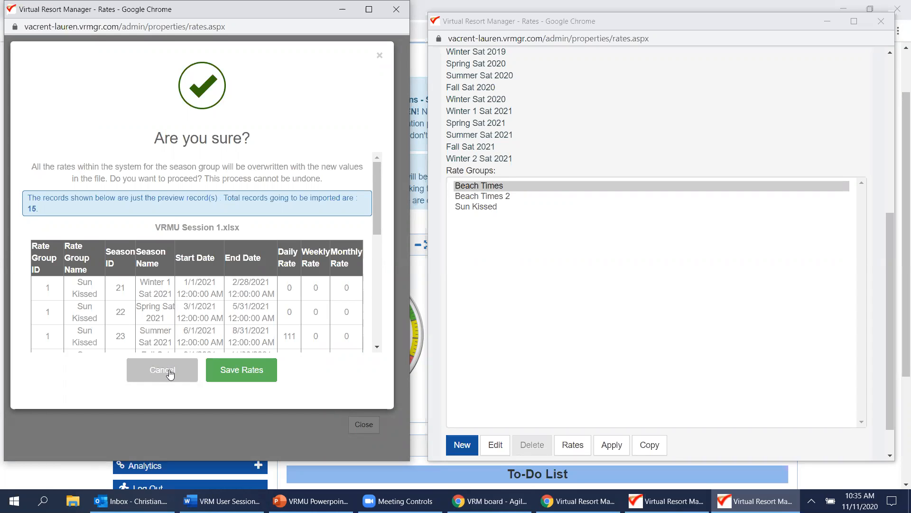
scroll(300, 266, down, 1)
scroll(300, 266, down, 3)
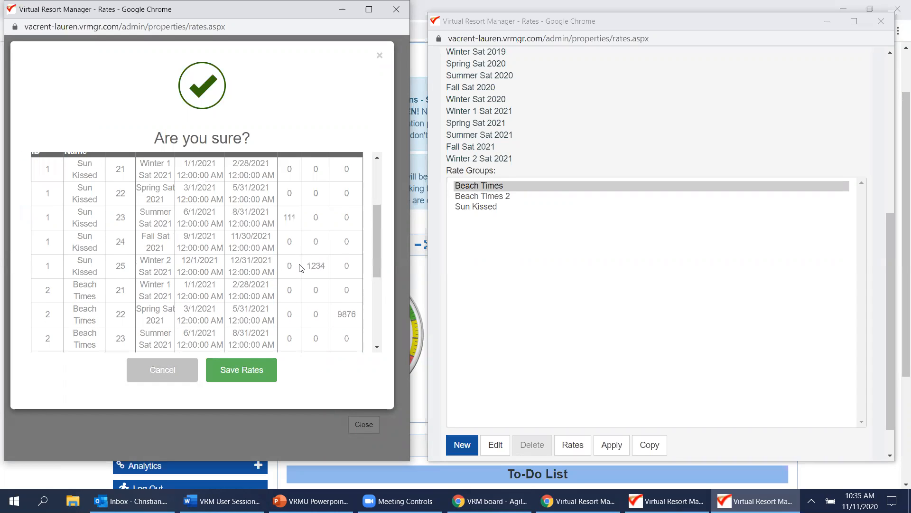
scroll(299, 267, up, 3)
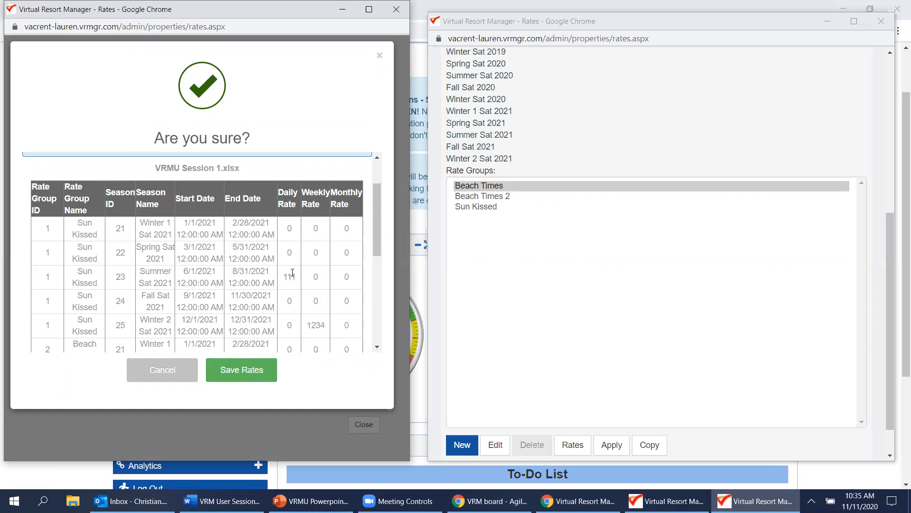
scroll(292, 275, down, 2)
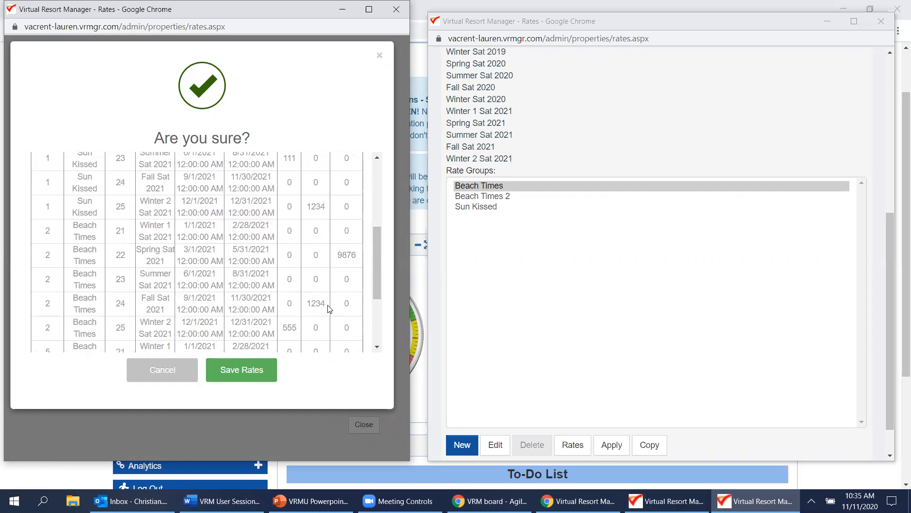
scroll(328, 308, down, 1)
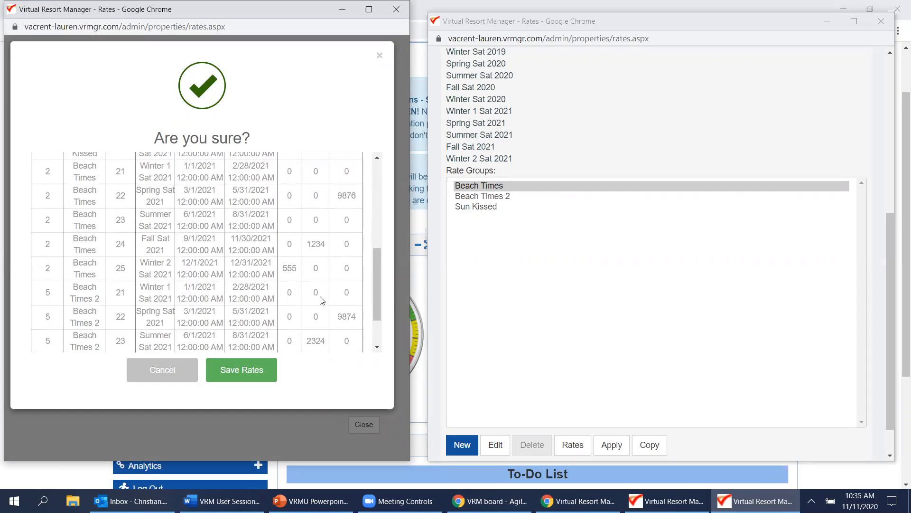
- Reopen the VRMU Session 1 workbook in Excel and place its narrowed window beside the import preview
click(73, 501)
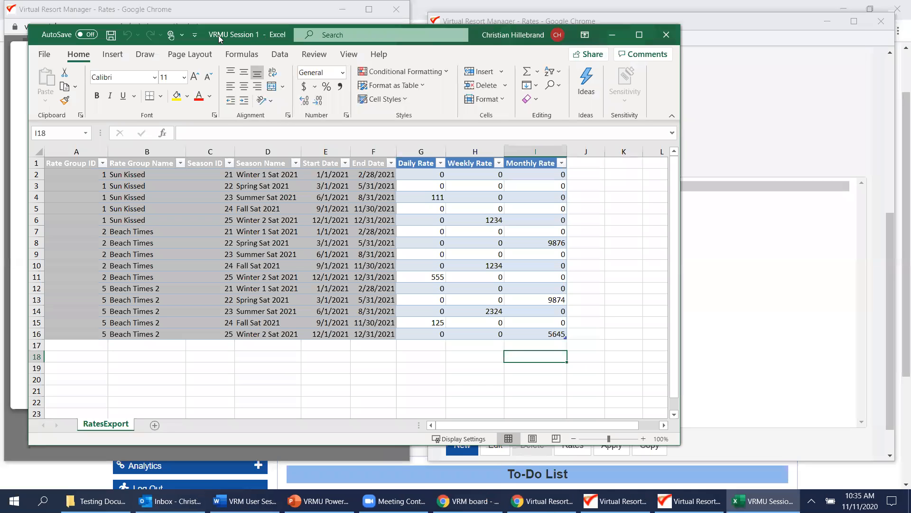
drag(219, 38, 477, 62)
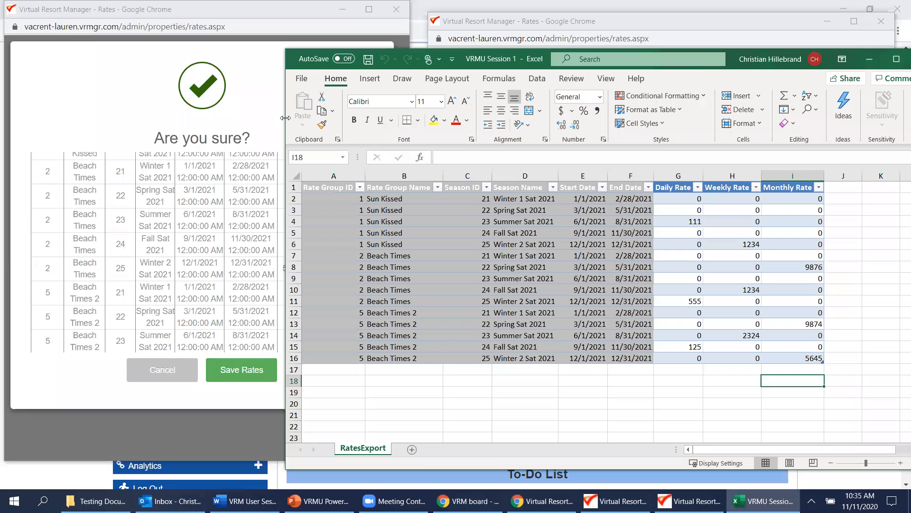
drag(285, 118, 379, 119)
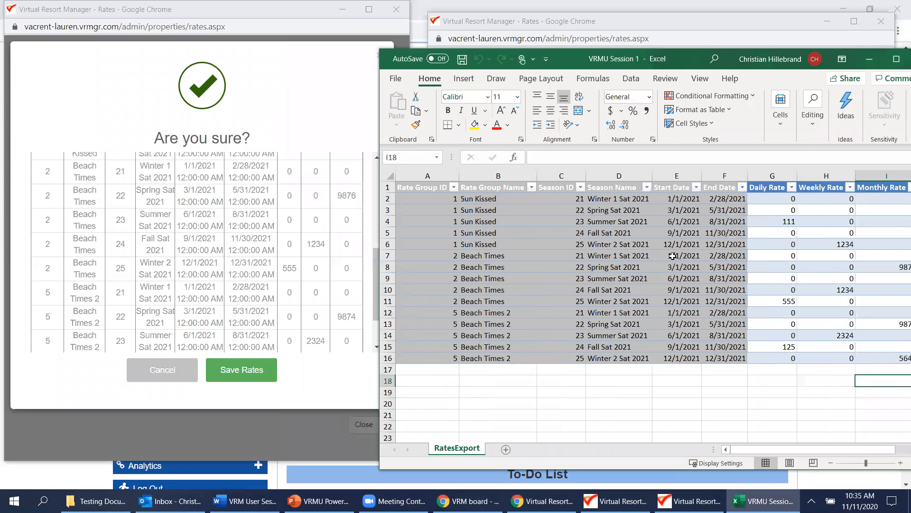
- Compare the previewed rates with the workbook rows and save the imported rates
scroll(299, 219, up, 4)
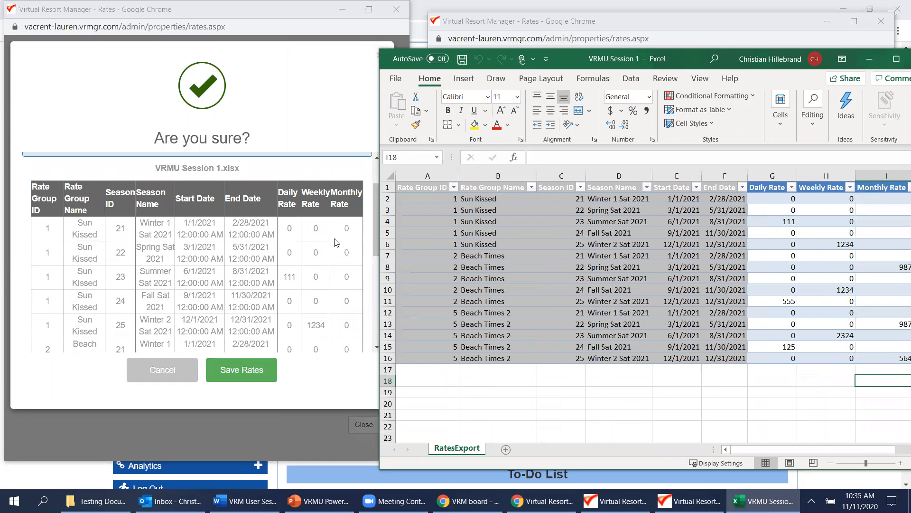
scroll(352, 254, down, 3)
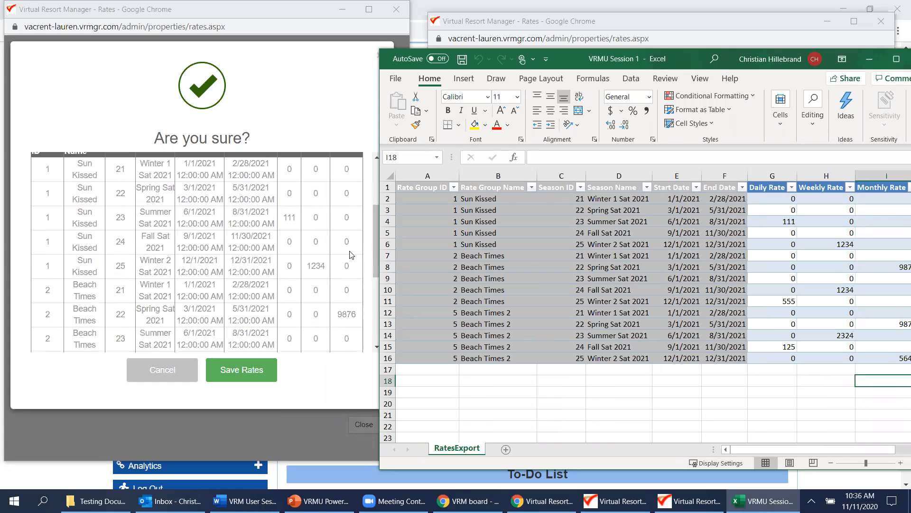
scroll(352, 255, down, 3)
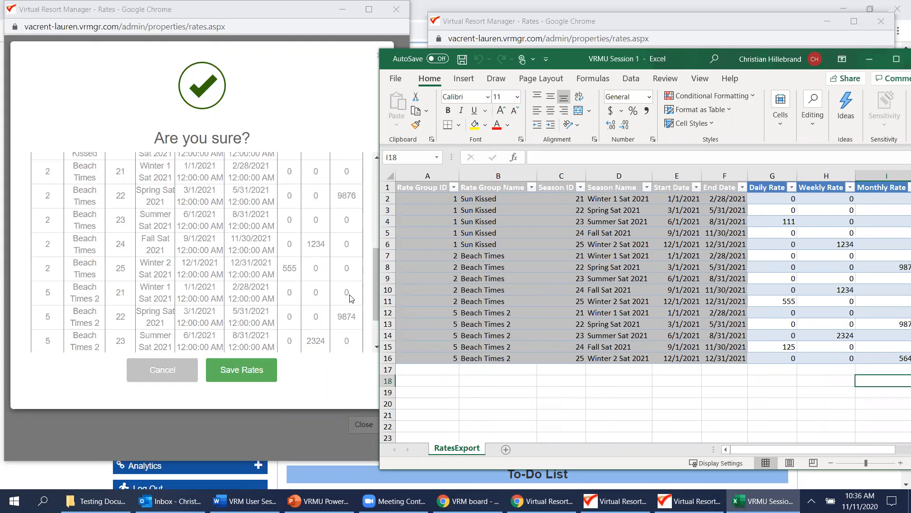
scroll(351, 296, down, 3)
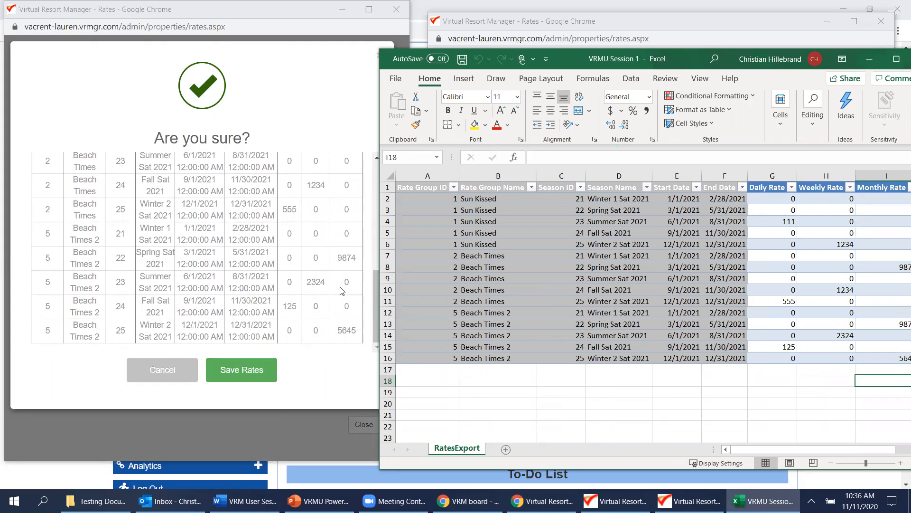
click(255, 371)
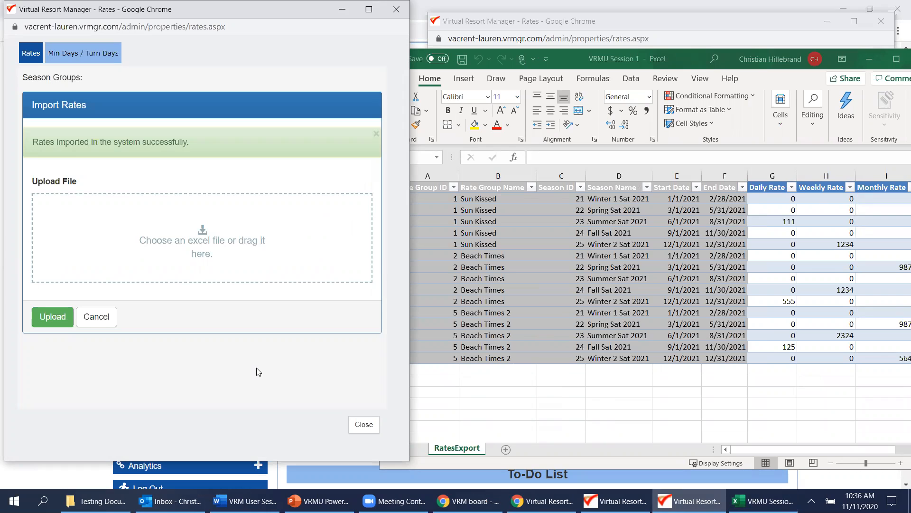
- Leave the rates import form and check the Sun Kissed group's 2021 season rates against the workbook
click(105, 321)
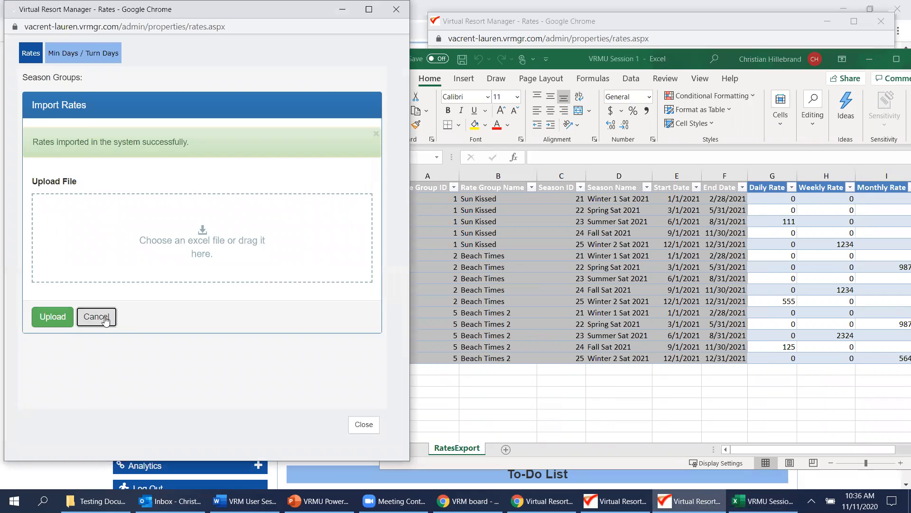
scroll(178, 259, down, 5)
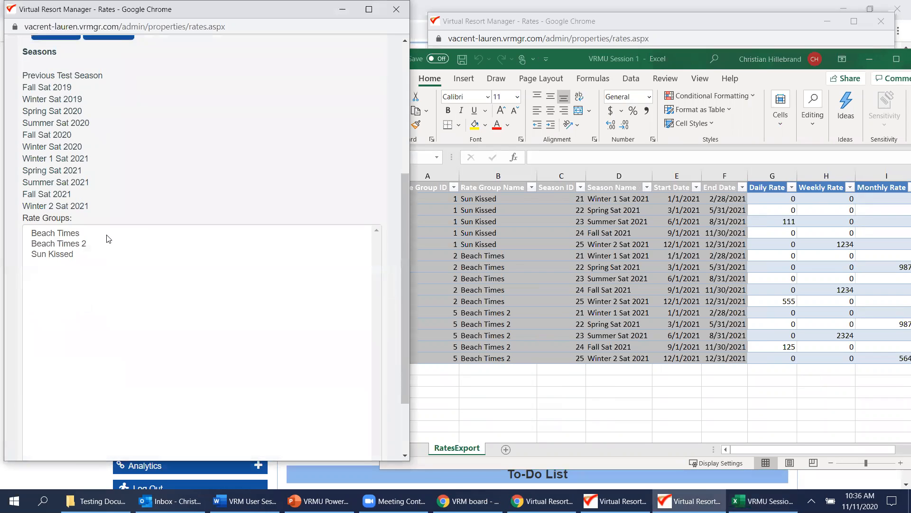
scroll(293, 174, down, 1)
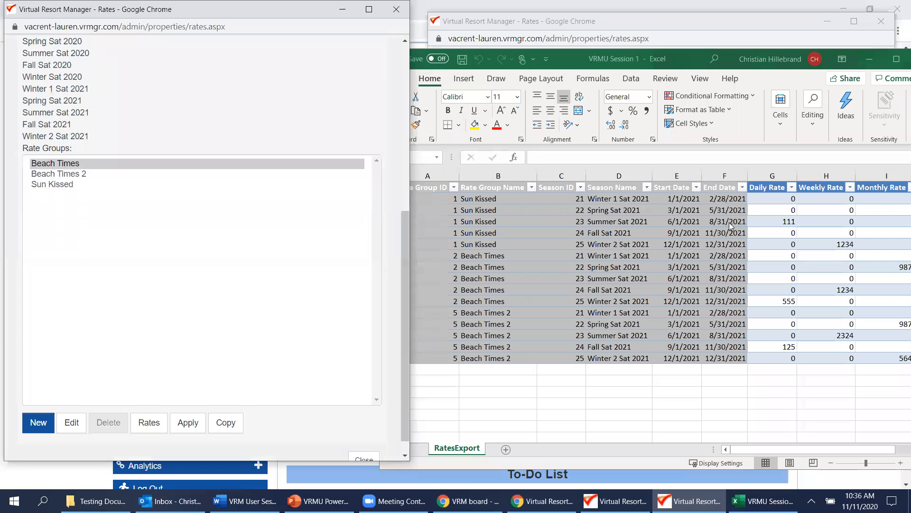
click(77, 184)
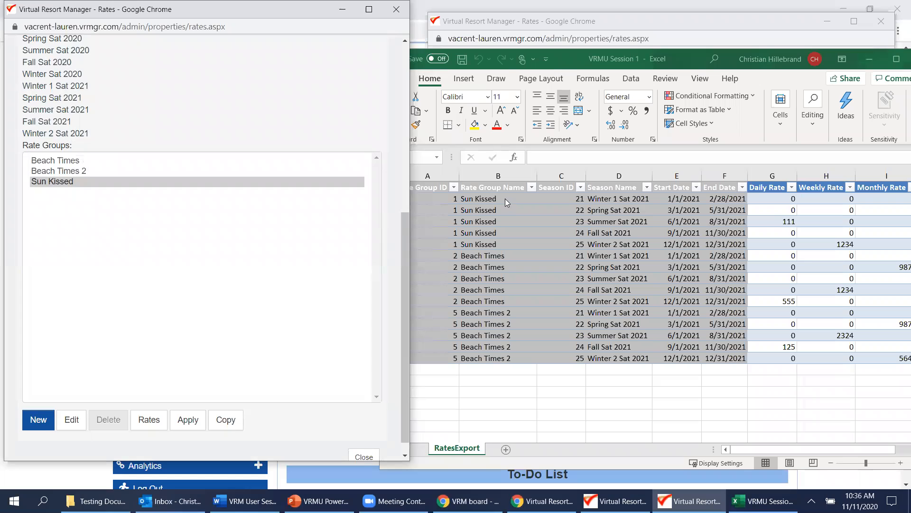
click(149, 419)
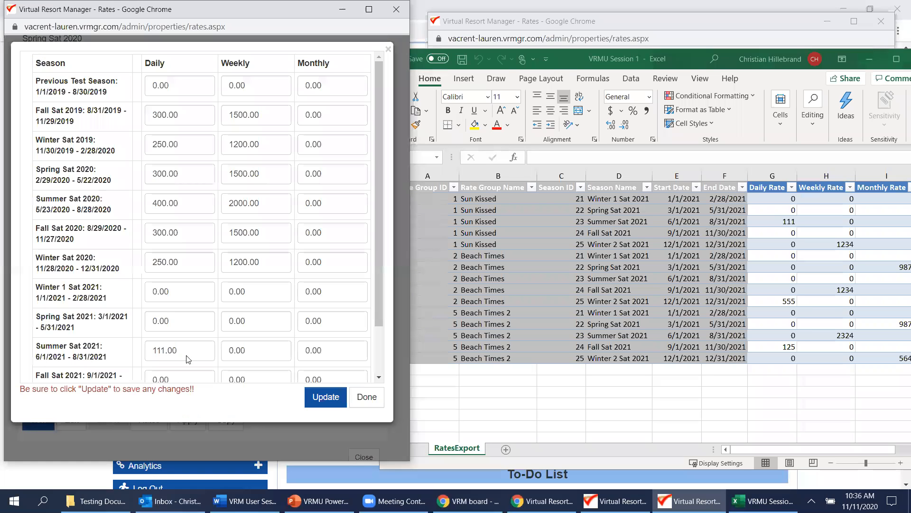
scroll(177, 294, down, 2)
double_click(178, 294)
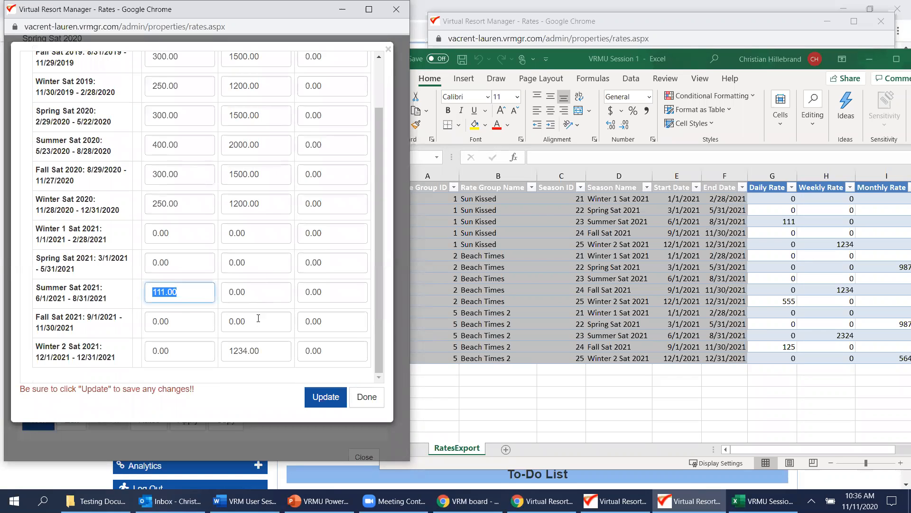
double_click(258, 347)
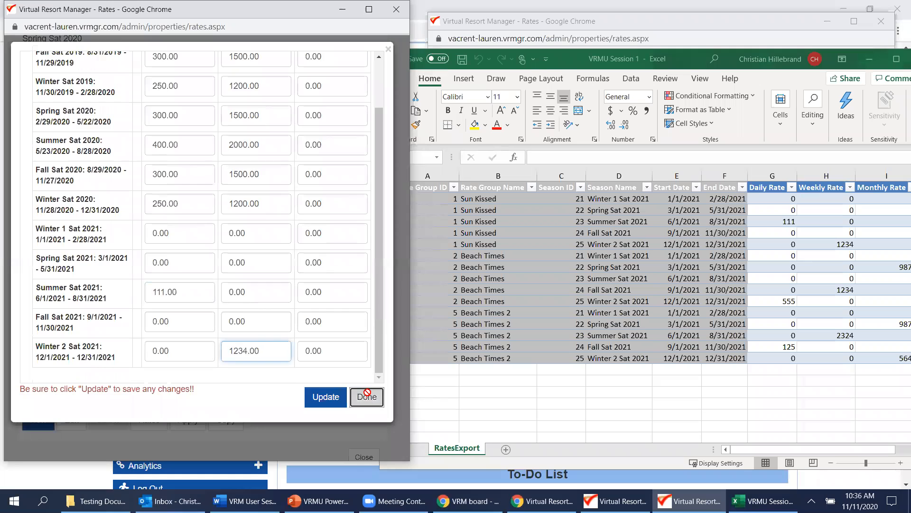
click(366, 397)
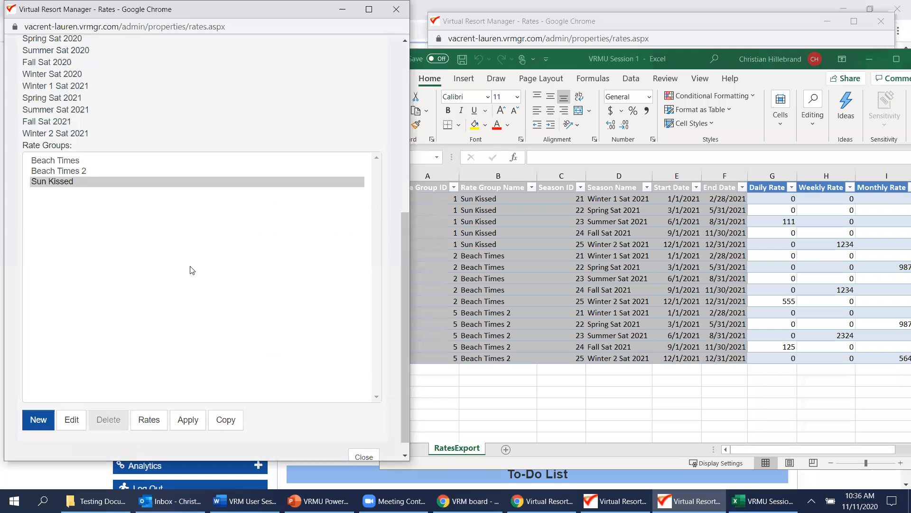
- Review the Beach Times group's 2021 season rates against the matching workbook rows
click(83, 162)
click(149, 419)
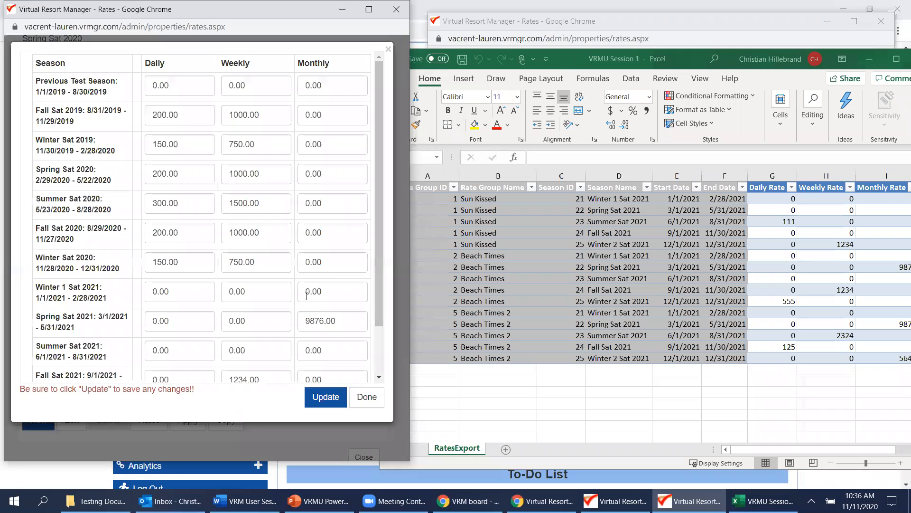
scroll(307, 297, down, 2)
click(255, 323)
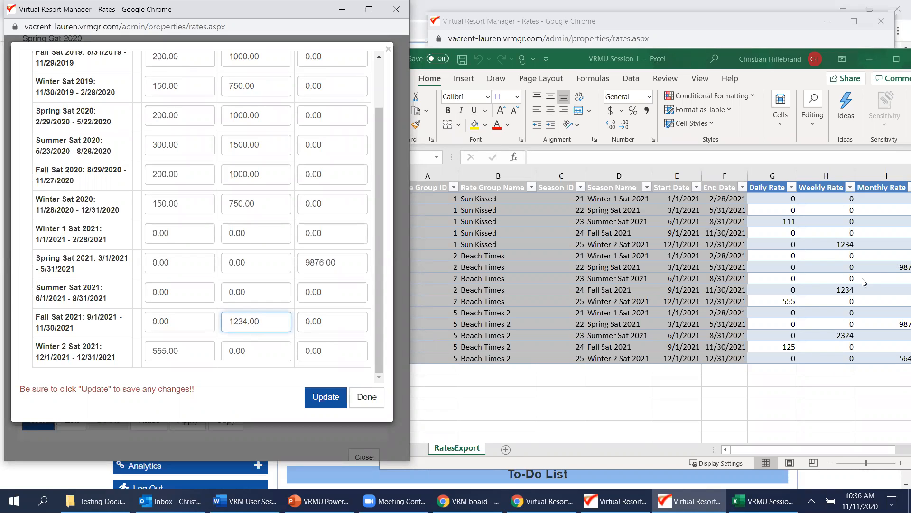
click(367, 395)
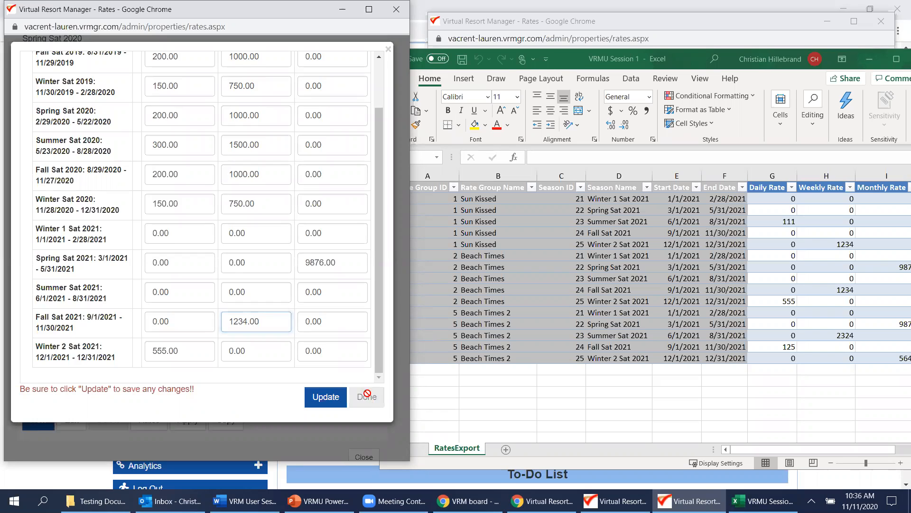
- Compare the Beach Times 2 group's 2021 season rates with the workbook rows and close the rates table
click(84, 171)
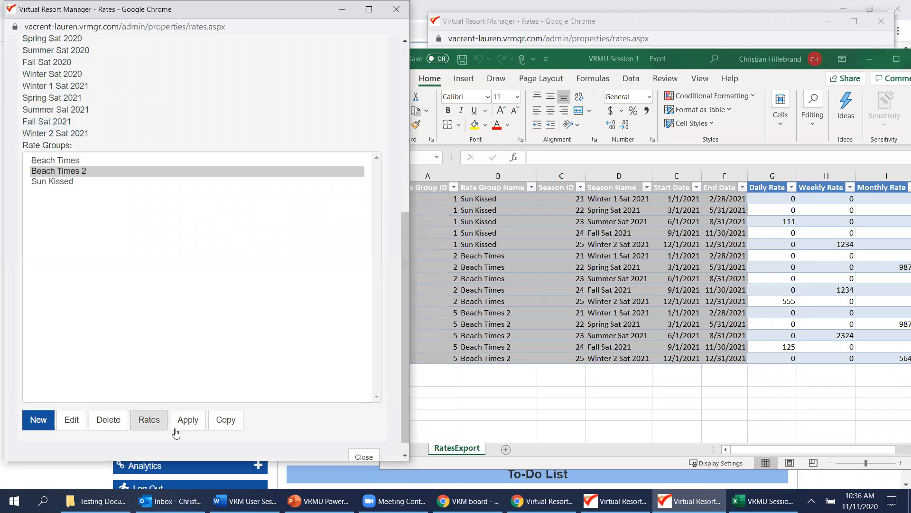
click(157, 420)
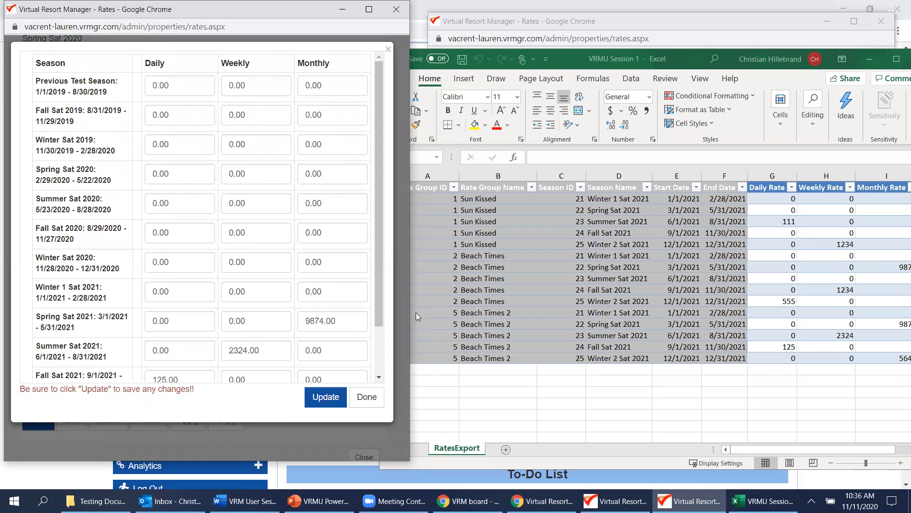
scroll(418, 317, down, 3)
scroll(328, 293, down, 2)
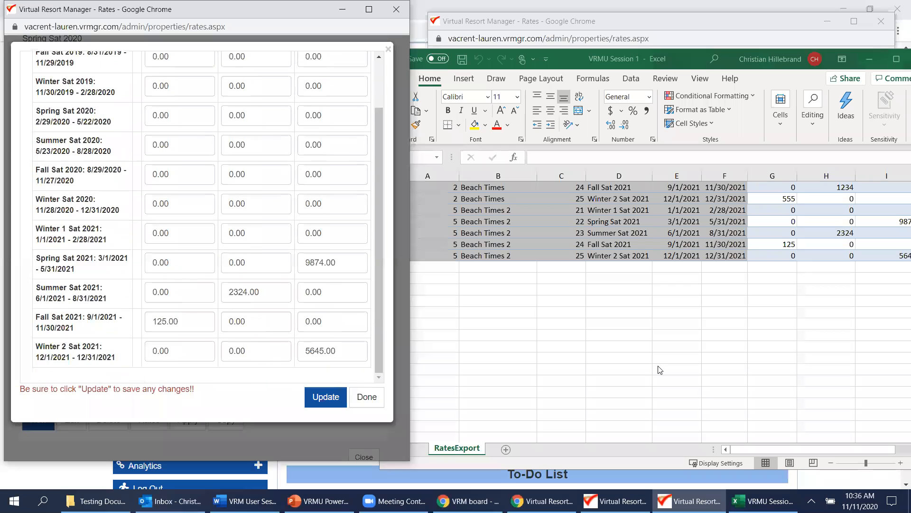
scroll(659, 369, up, 3)
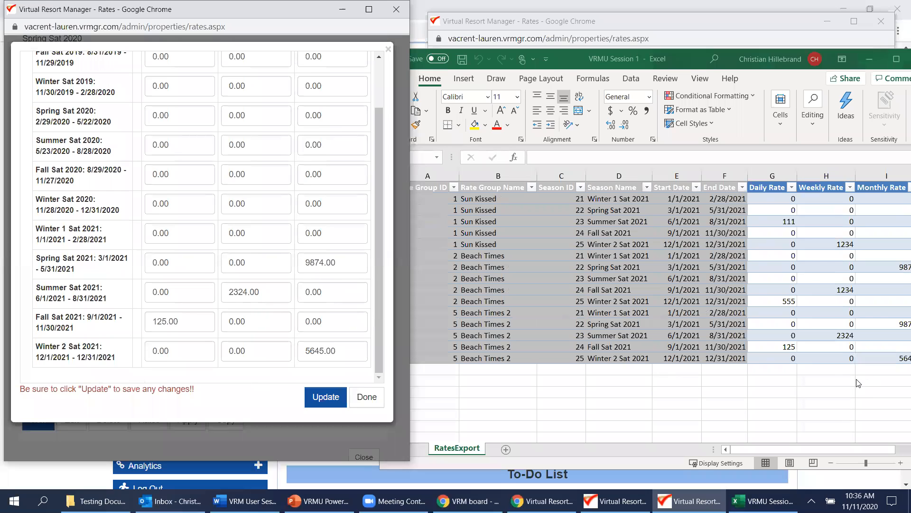
click(366, 397)
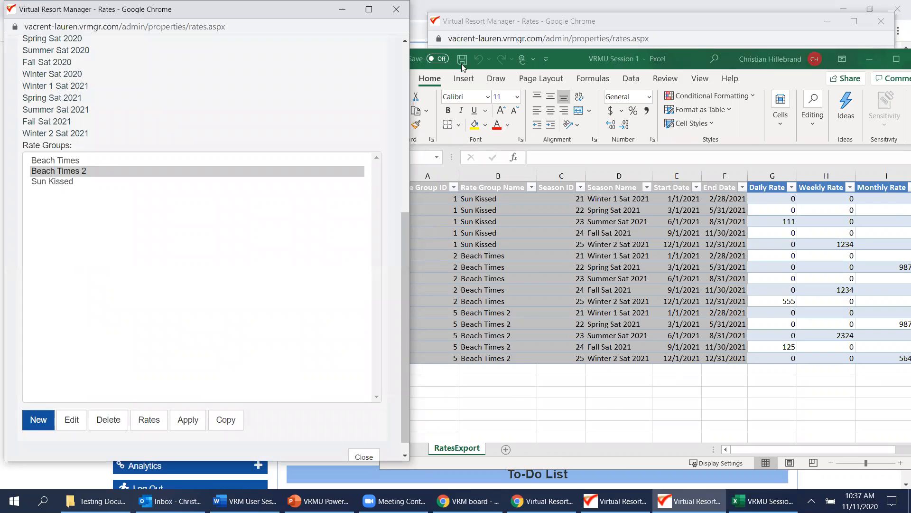
- Close the VRMU Session 1 workbook and shift the Rates window used for the import slightly closer to the other one
drag(611, 60, 456, 70)
click(759, 68)
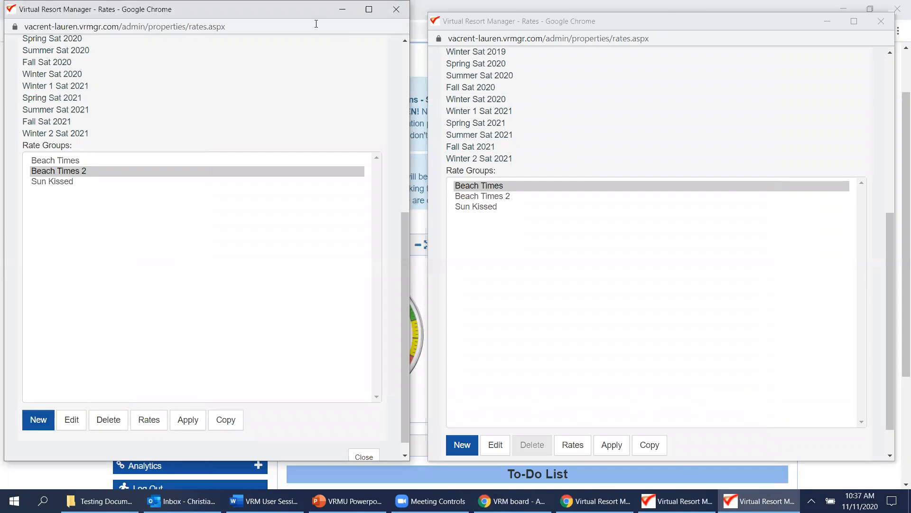
drag(312, 10, 321, 15)
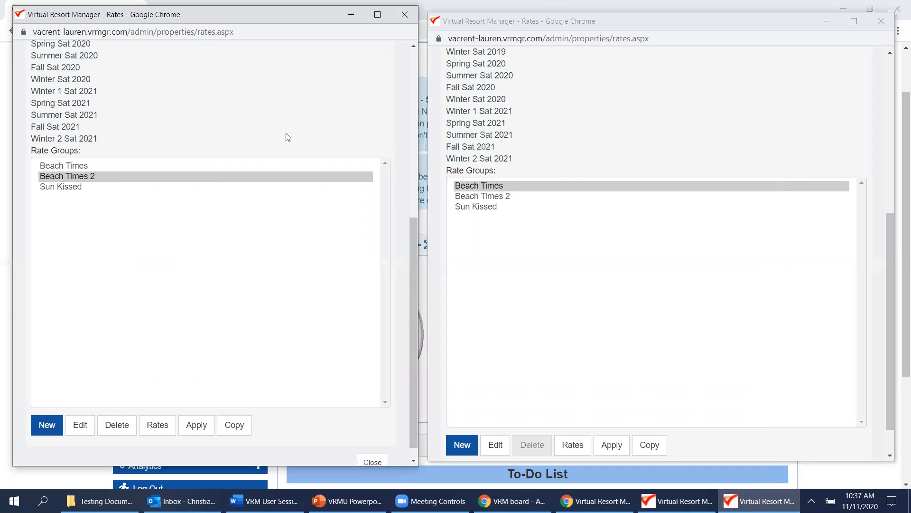
- Return to the VRM Saturday season group in one Rates window and show the Beach Times rates table in the other
scroll(286, 133, up, 5)
scroll(305, 213, down, 5)
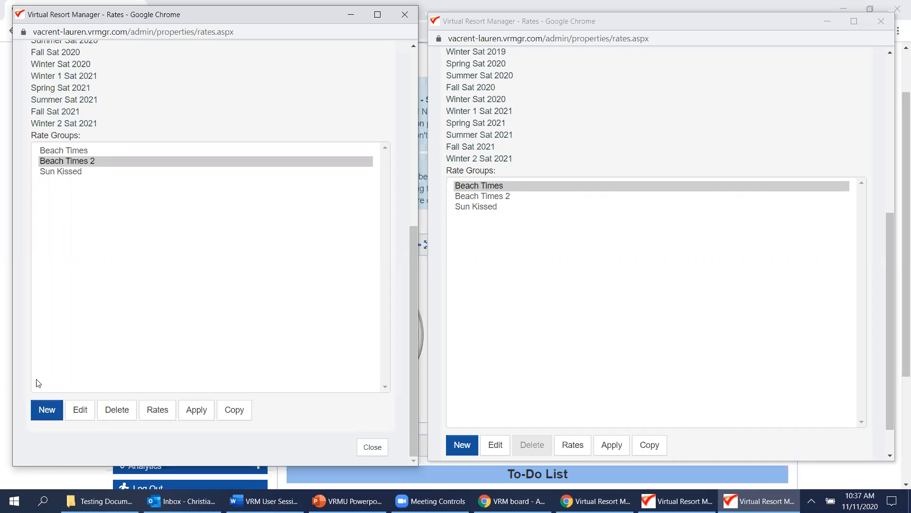
scroll(164, 438, up, 6)
scroll(137, 361, up, 1)
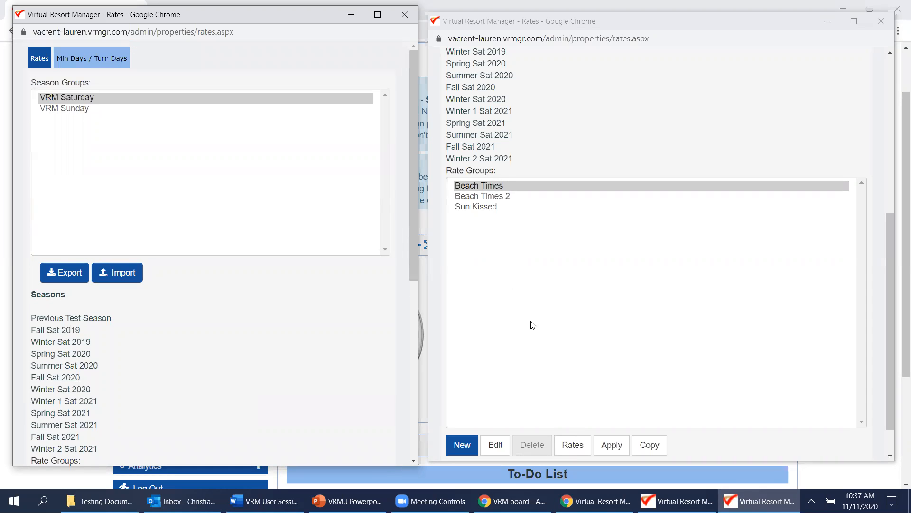
click(569, 443)
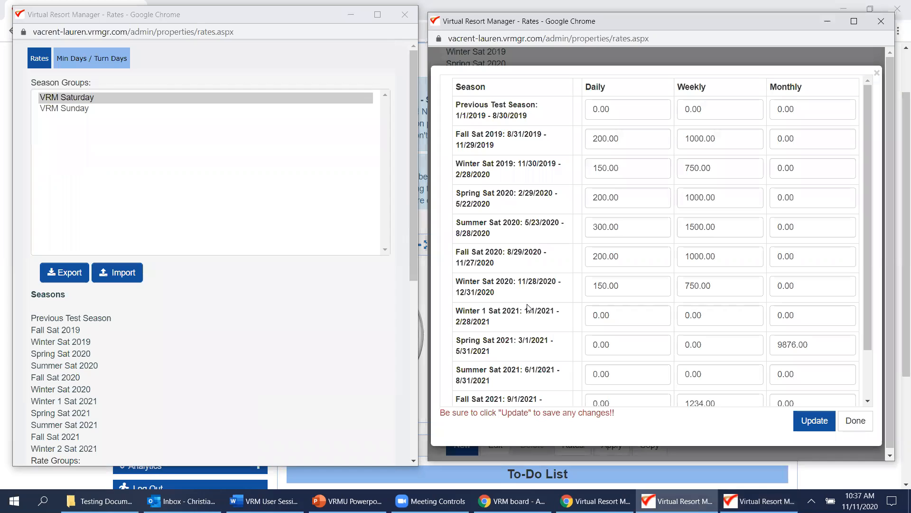
- Export the VRM Saturday rates from start date 12/31/2020 and open the downloaded workbook in Excel for editing
click(74, 274)
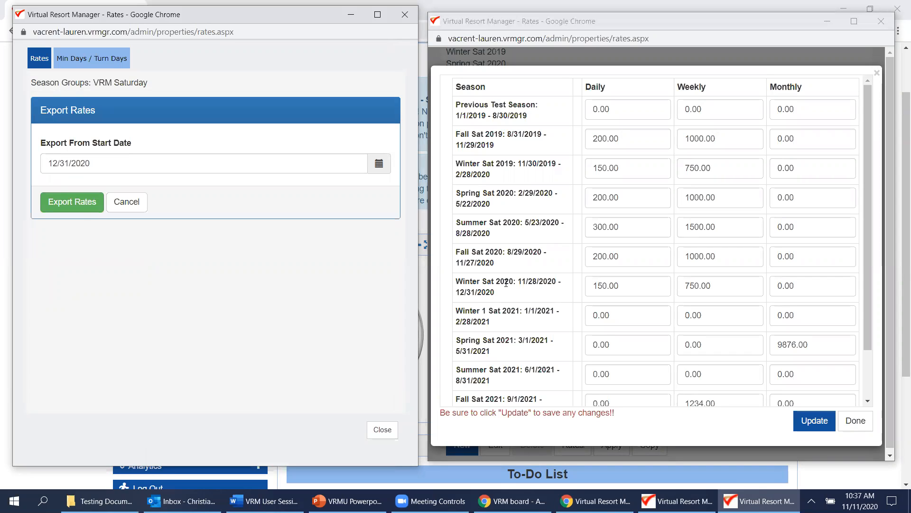
click(79, 211)
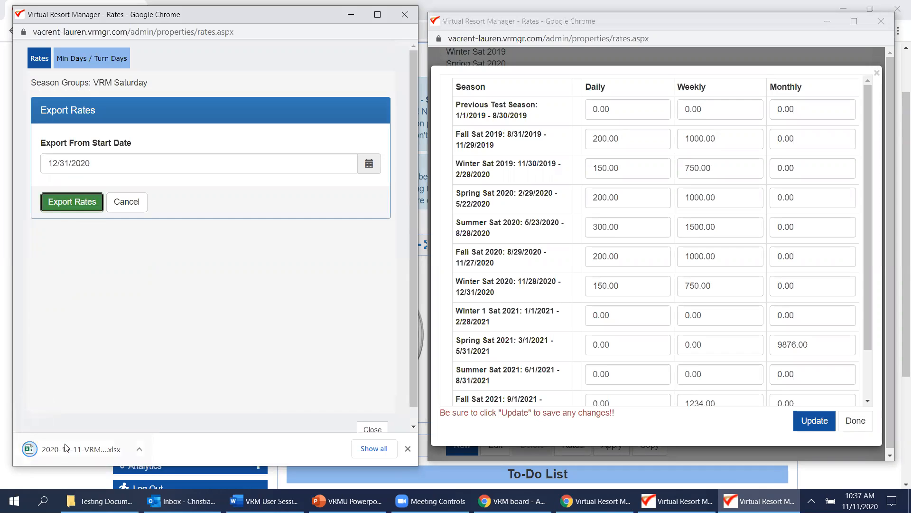
click(64, 443)
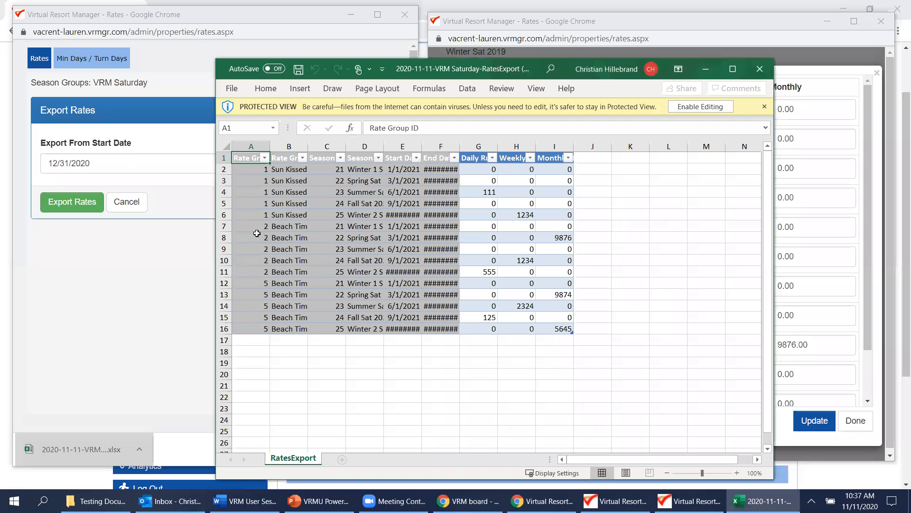
click(703, 107)
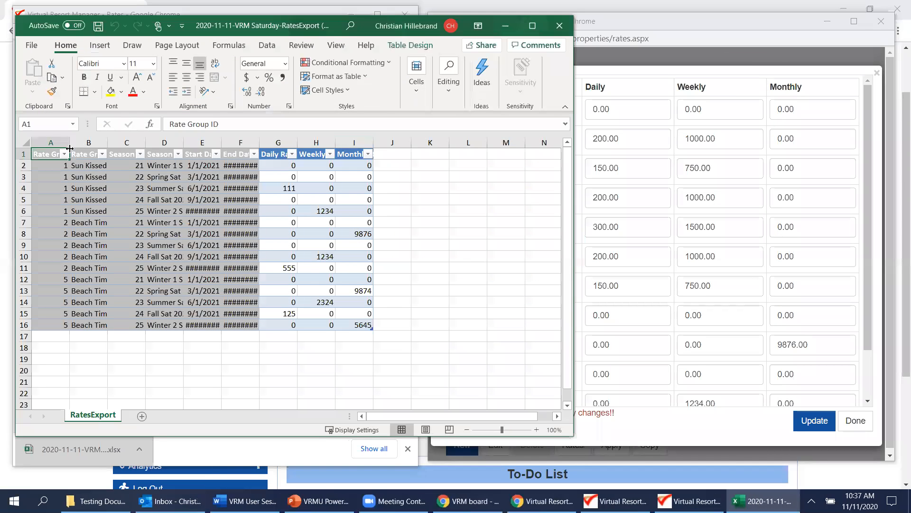
- Auto-fit the widths of columns A through I in the RatesExport sheet to show the full headers and dates
double_click(70, 148)
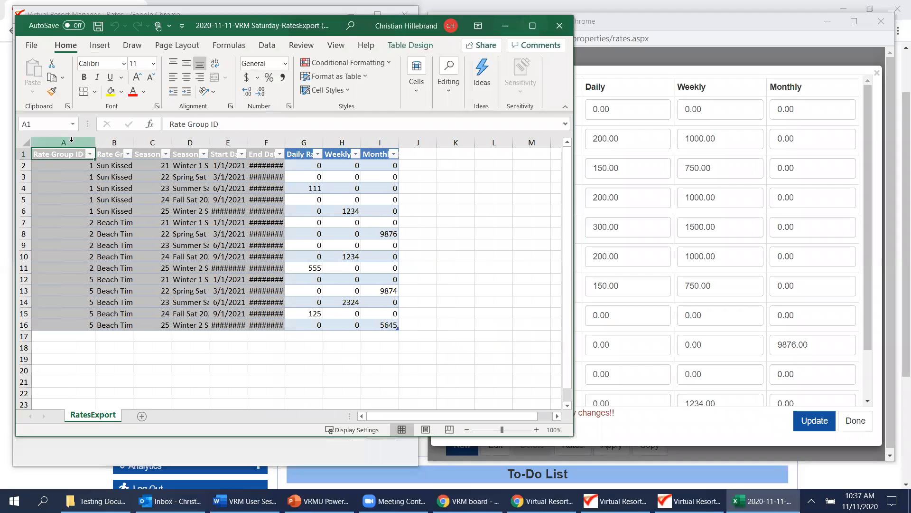
double_click(131, 144)
double_click(212, 144)
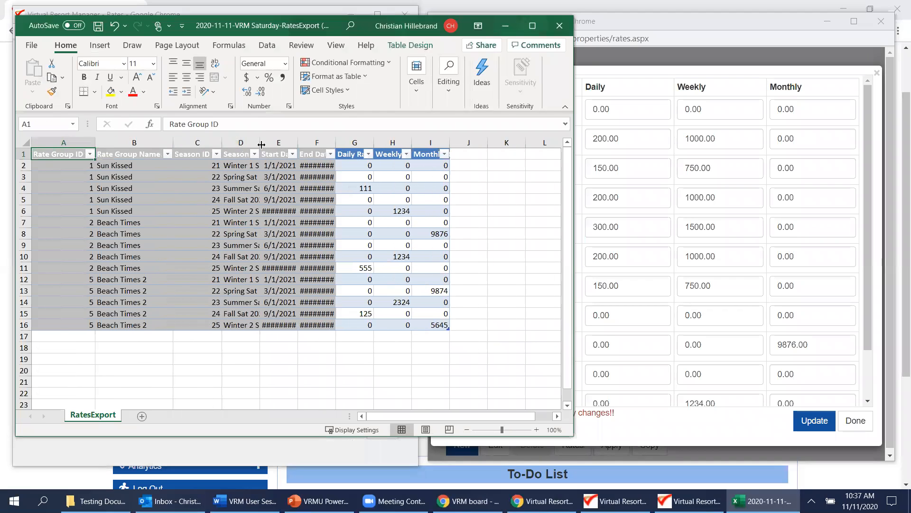
double_click(260, 144)
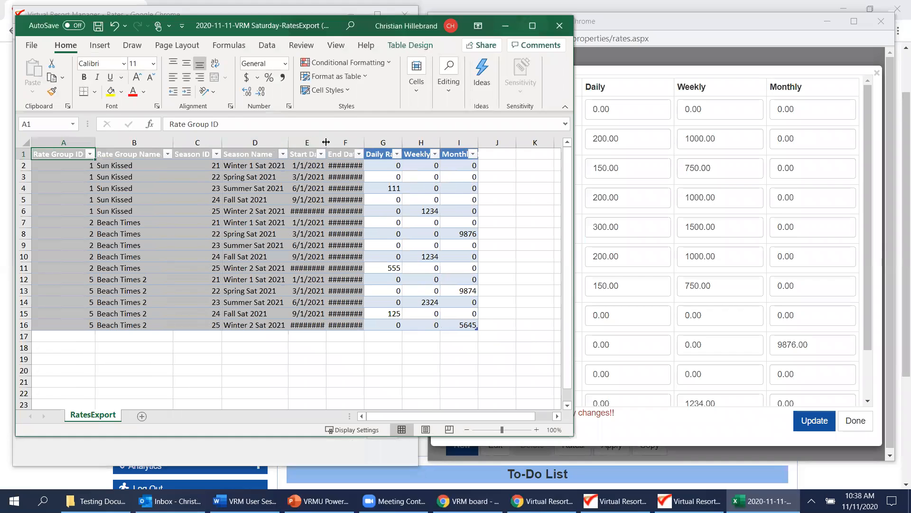
double_click(326, 142)
double_click(375, 143)
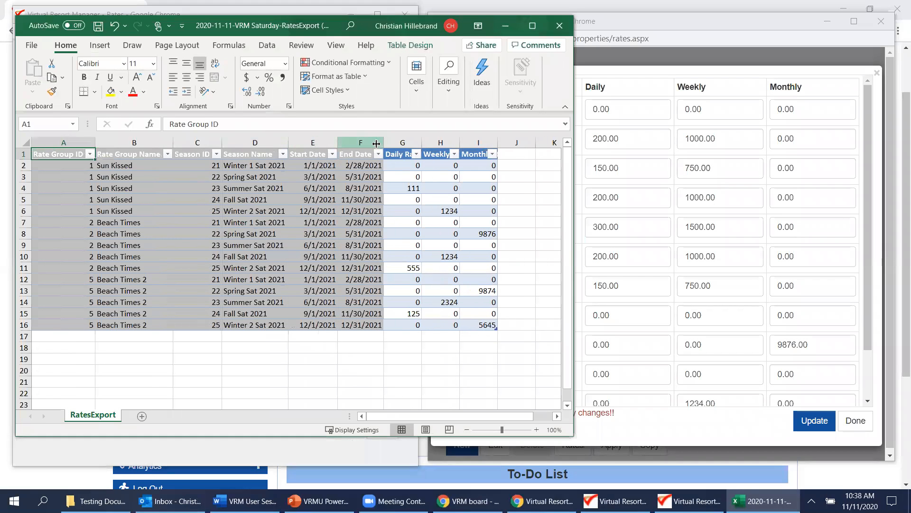
double_click(421, 144)
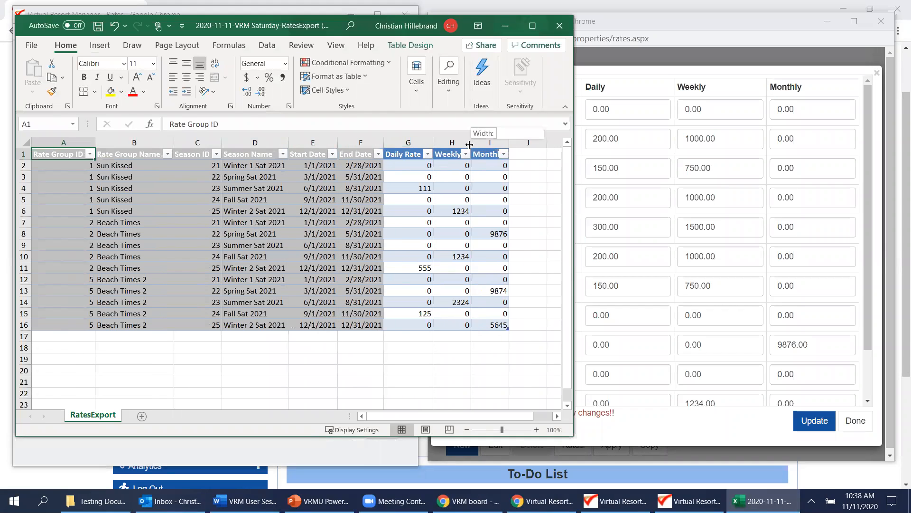
double_click(469, 144)
click(470, 143)
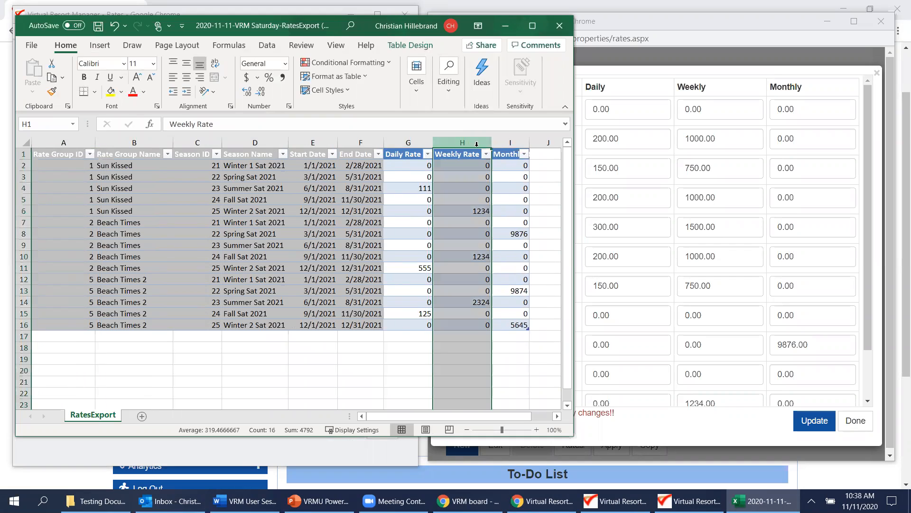
double_click(532, 144)
click(515, 343)
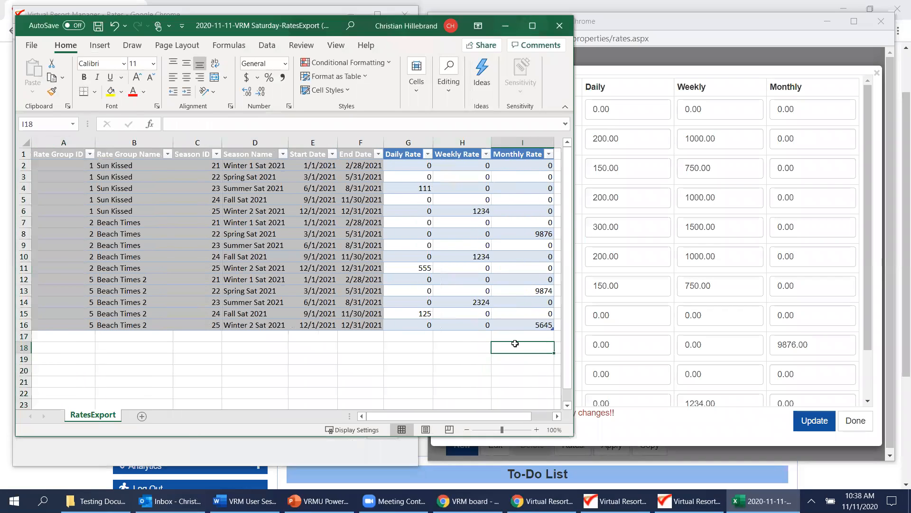
- Start a new row 17 with Rate Group ID 5 and the Rate Group Name Beach Times 2 copied from row 16
click(429, 188)
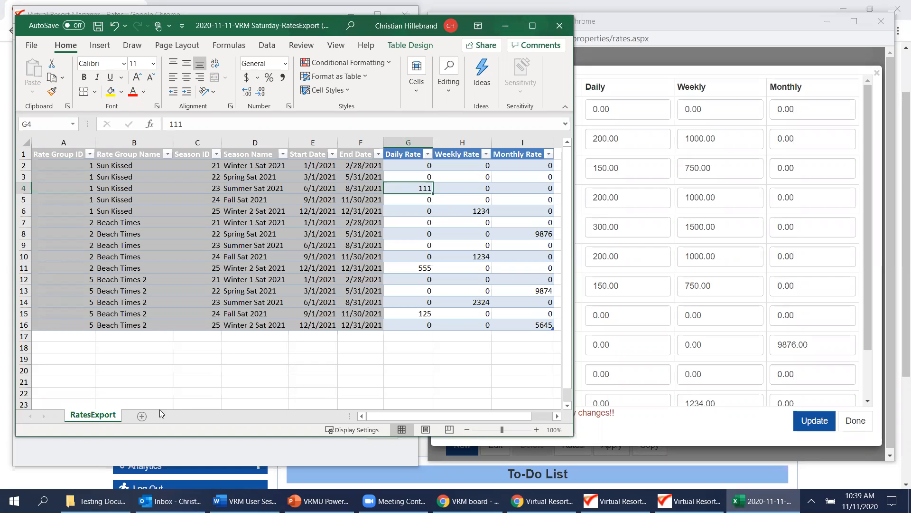
click(77, 338)
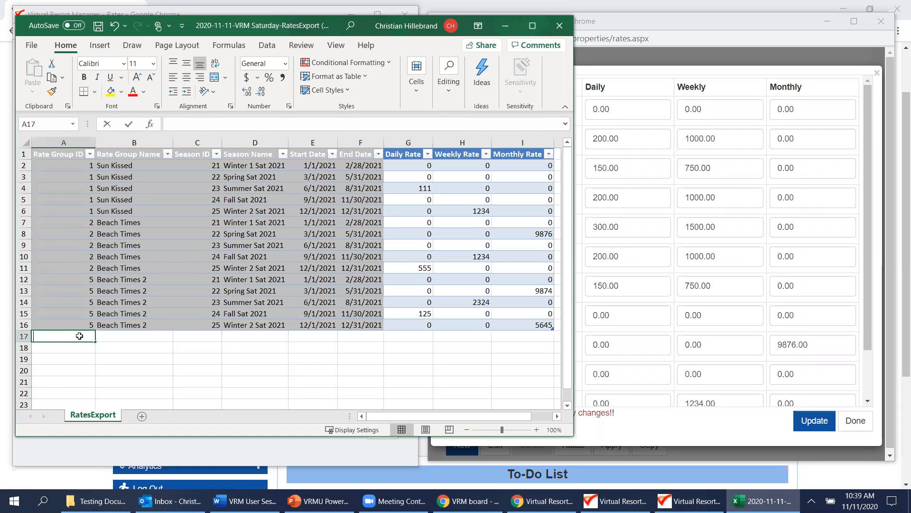
text(5)
click(124, 355)
click(125, 314)
click(124, 325)
key(ctrl+c)
click(156, 337)
key(ctrl+c)
click(134, 325)
key(ctrl+c)
click(137, 336)
key(ctrl+v)
- Copy Season ID 25 from row 16 into row 17
click(215, 326)
key(ctrl+c)
click(211, 340)
key(ctrl+v)
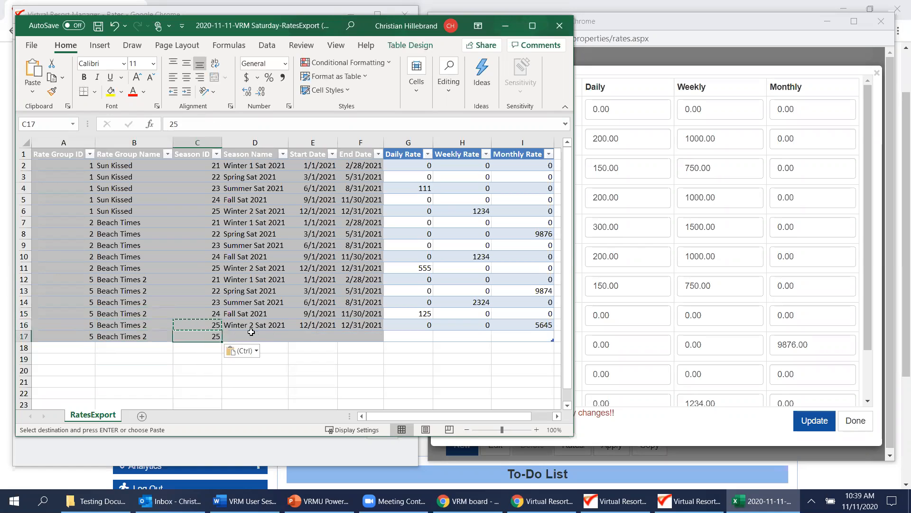
- Copy the season name from row 16 into row 17 and change it to Winter 3 Sat 2021
click(257, 325)
key(ctrl+c)
click(261, 337)
key(ctrl+v)
key(F2)
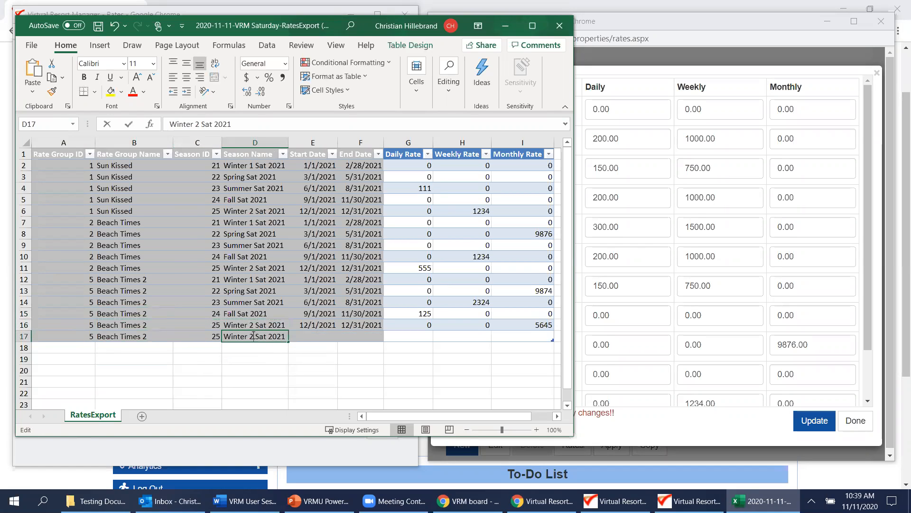
- Enter 1/1/2022 as the Start Date and 3/1/2022 as the End Date in row 17
click(321, 334)
text(1)
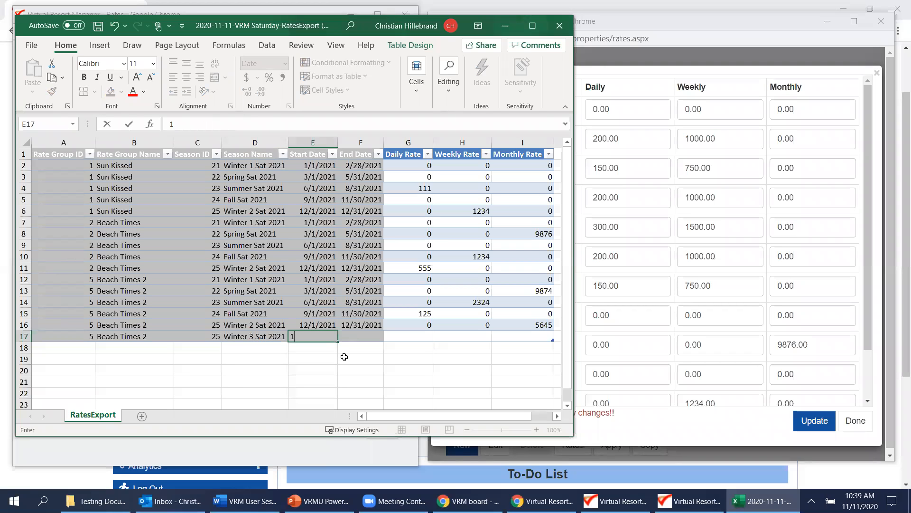
text(/1/2022)
key(Tab)
text(3/)
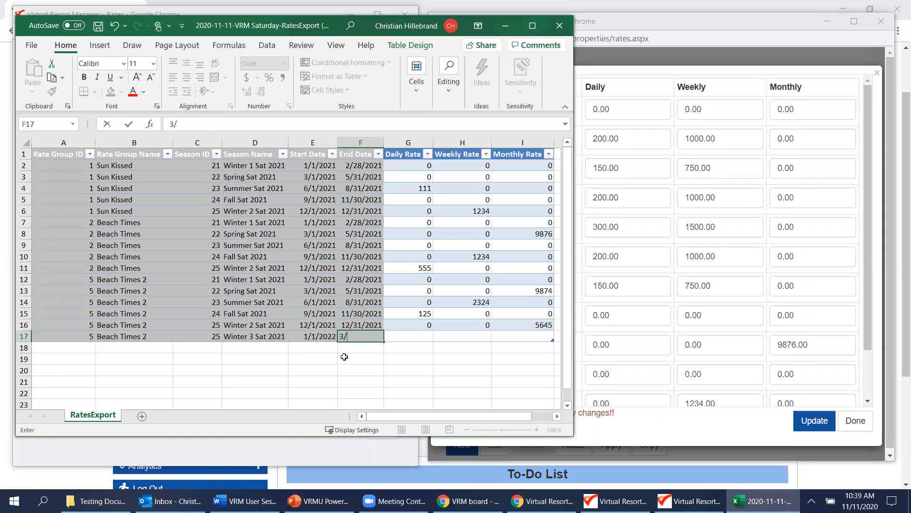
text(1/2022)
key(Tab)
- Enter a Daily Rate of 111, a Weekly Rate of 2222 and a Monthly Rate of 3333 in row 17
text(12)
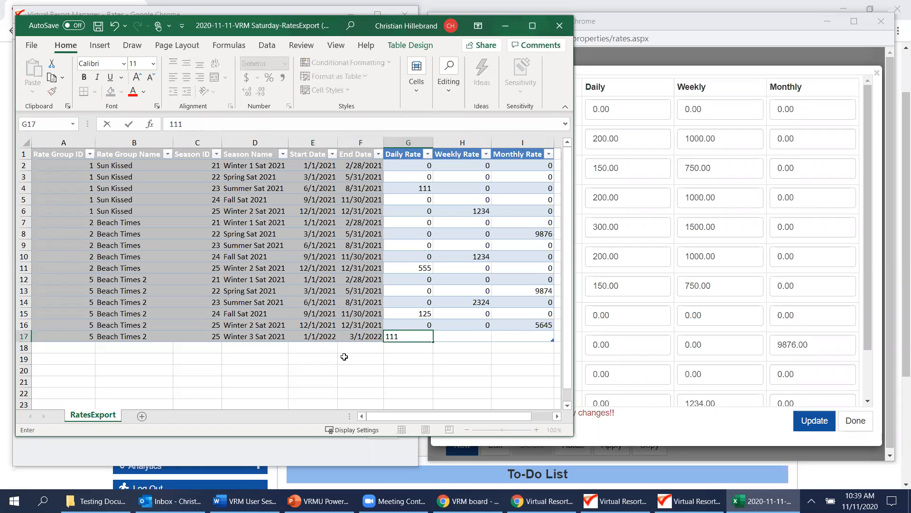
text(1)
key(Tab)
text(222)
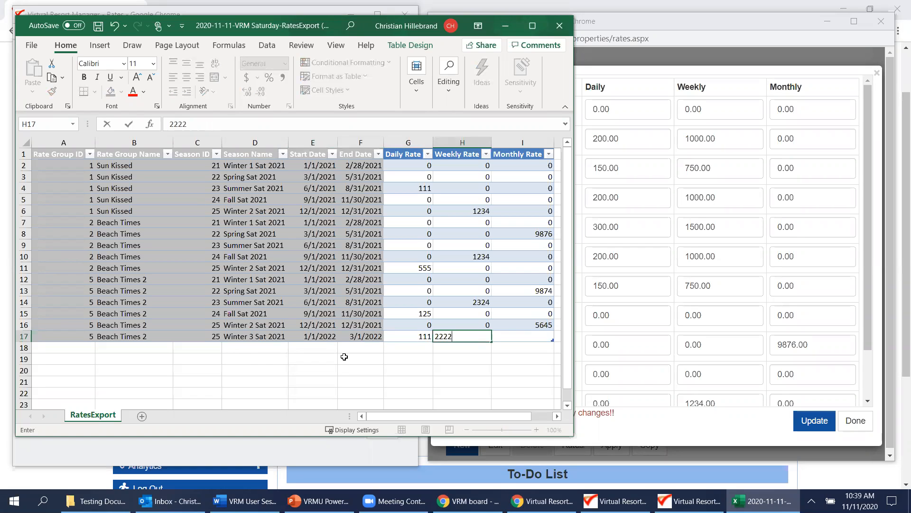
key(Tab)
text(3333)
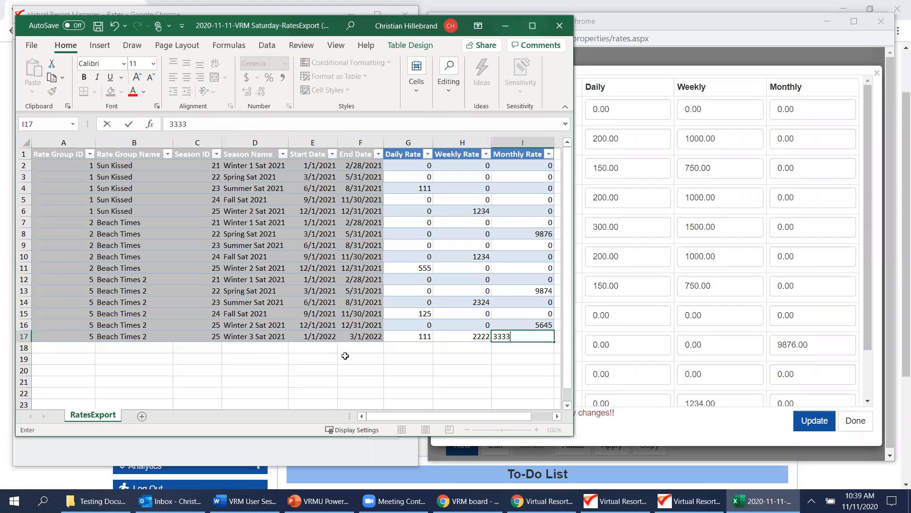
click(346, 355)
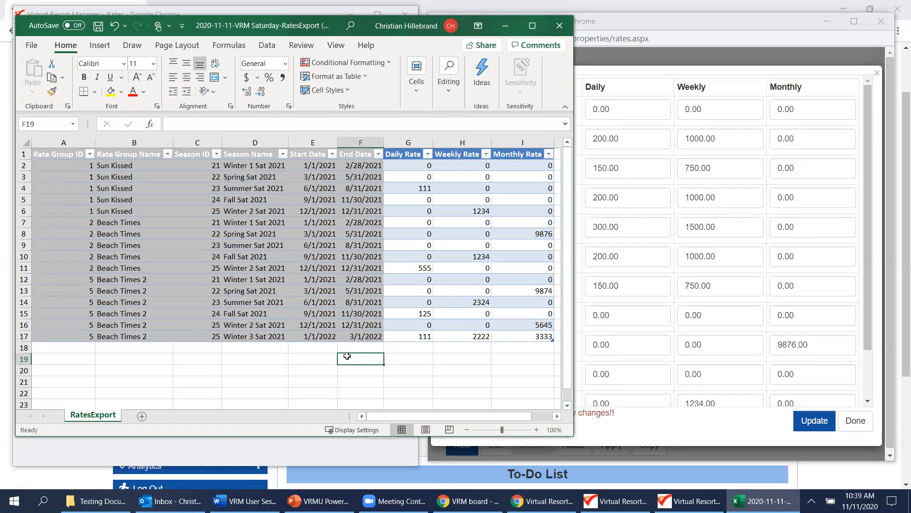
- Start saving a copy of the workbook in the Testing Document Hard Copy folder under Desktop > Work
click(31, 45)
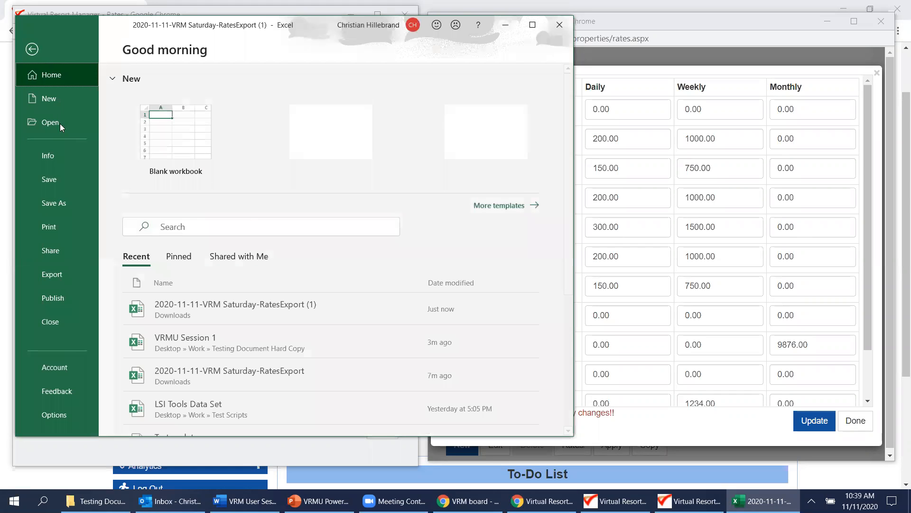
click(65, 203)
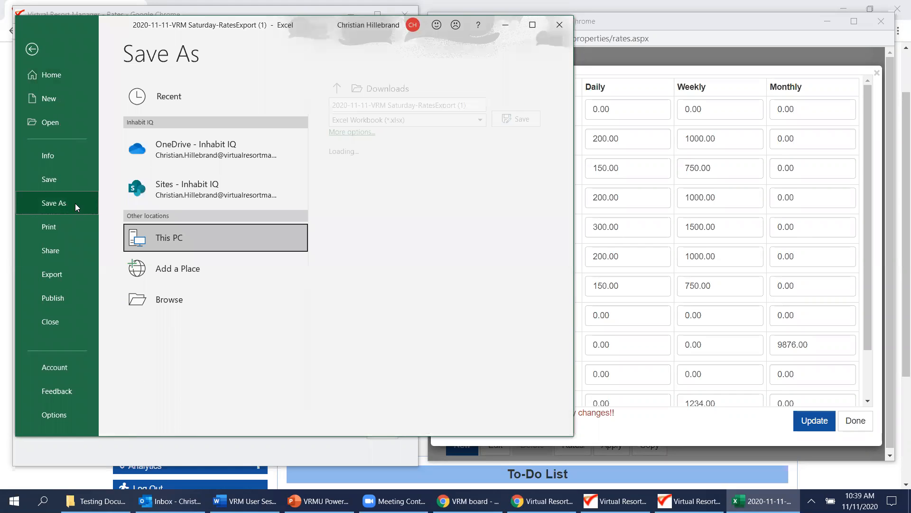
double_click(187, 240)
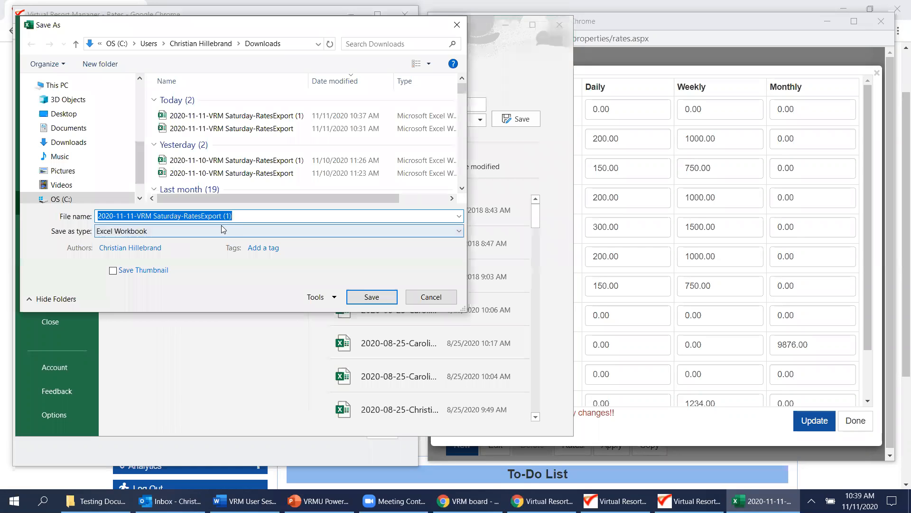
click(34, 113)
scroll(50, 185, down, 2)
scroll(50, 185, down, 2)
click(36, 180)
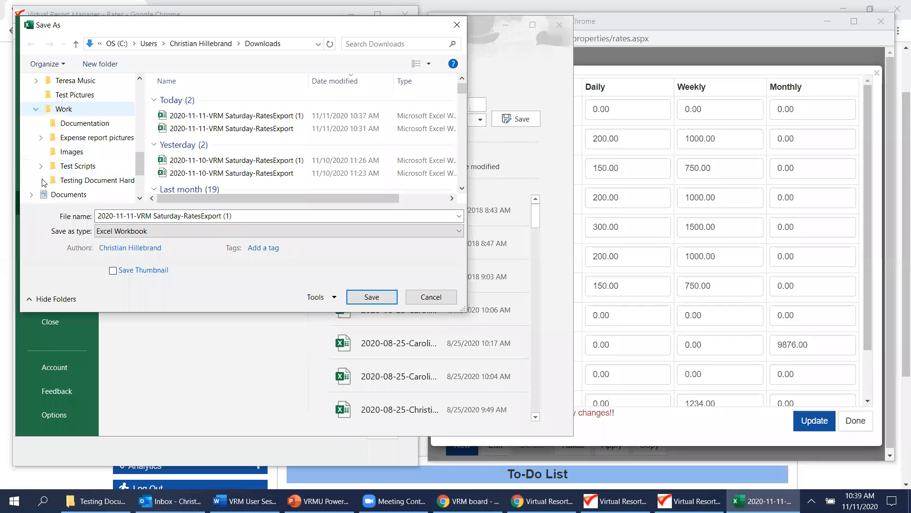
- Save the workbook under the file name VRMU Session 2 and close it
click(254, 215)
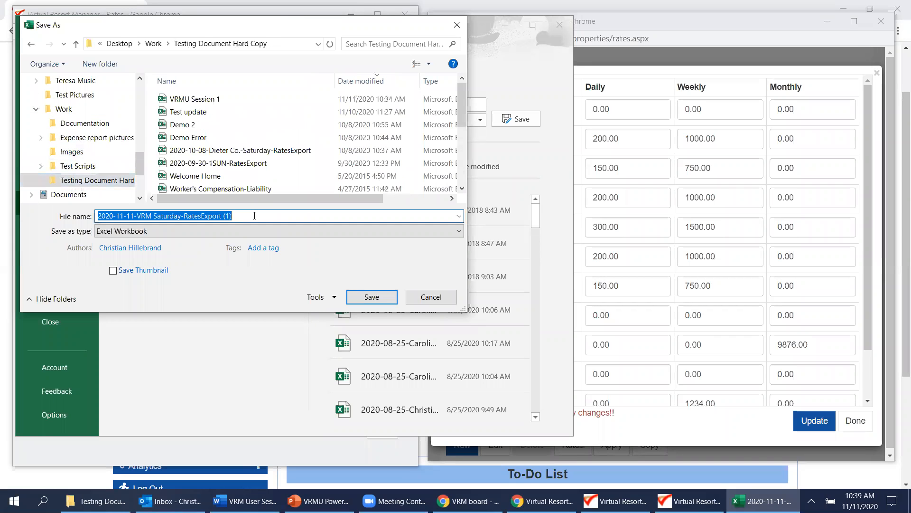
text(VRM)
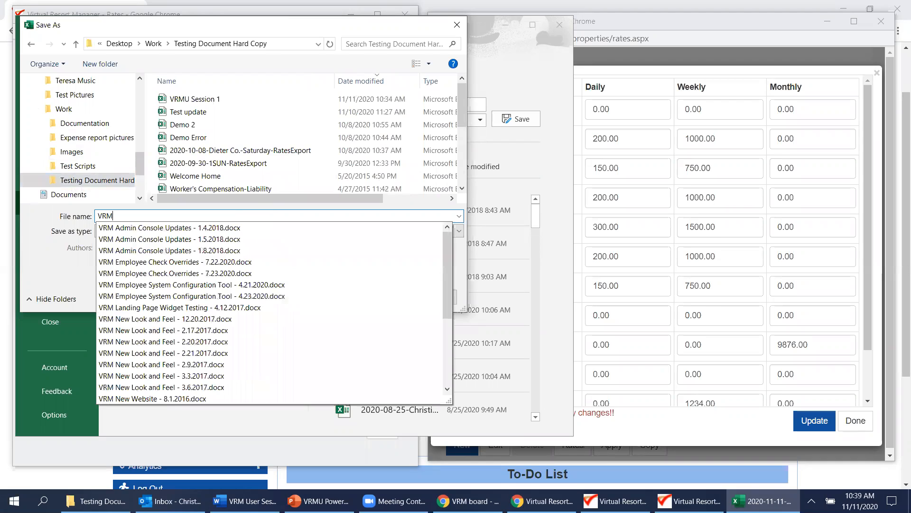
text(U Session)
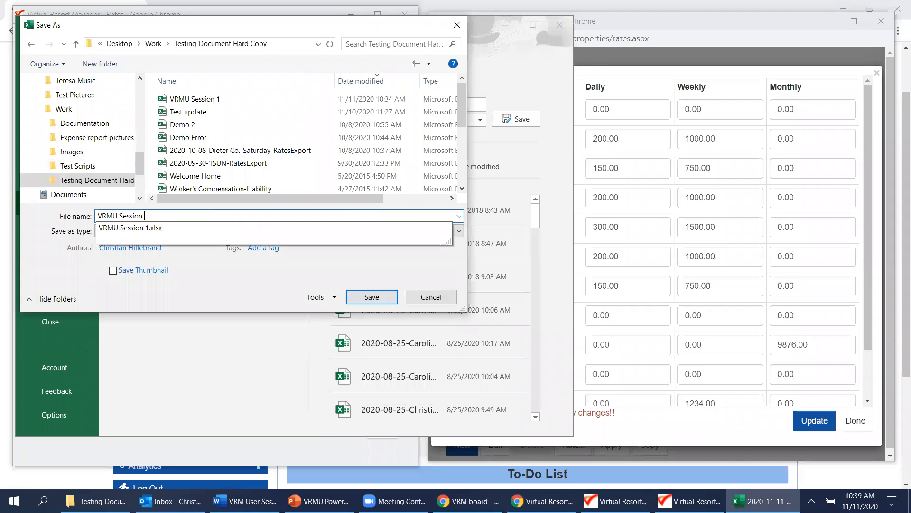
text( 2)
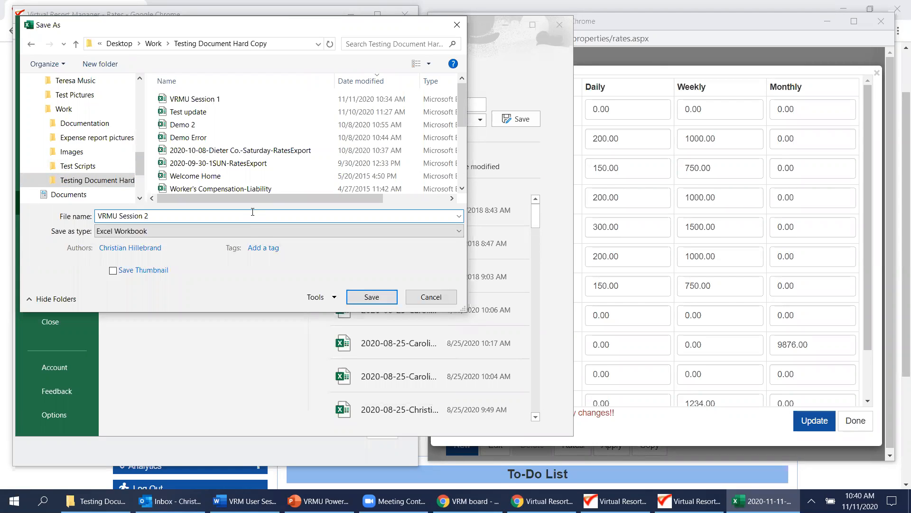
click(370, 297)
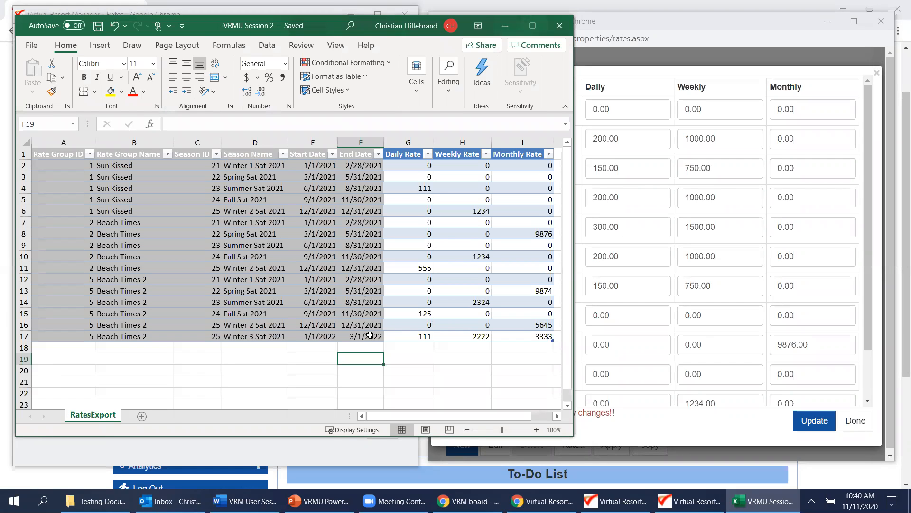
click(560, 25)
- Back in Virtual Resort Manager, try to import VRMU Session 2.xlsx from Testing Document Hard Copy as the rates file, and leave the import form
click(136, 198)
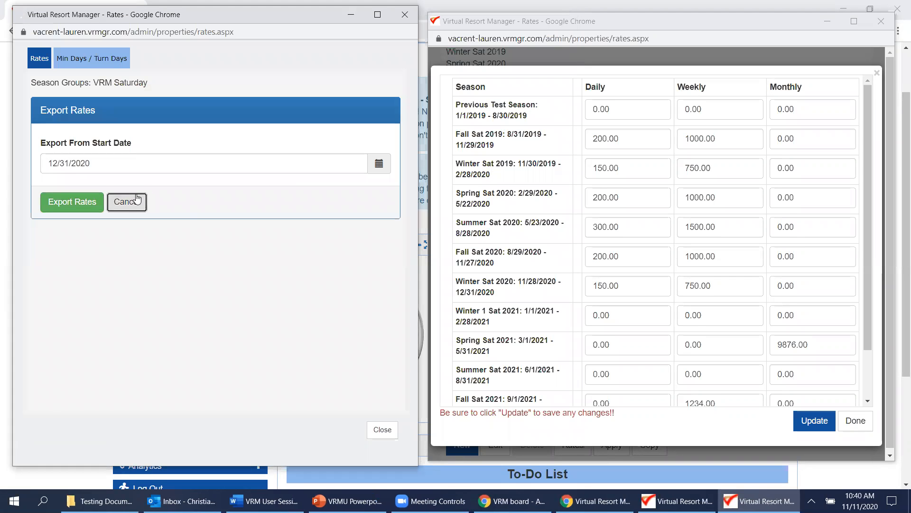
click(126, 274)
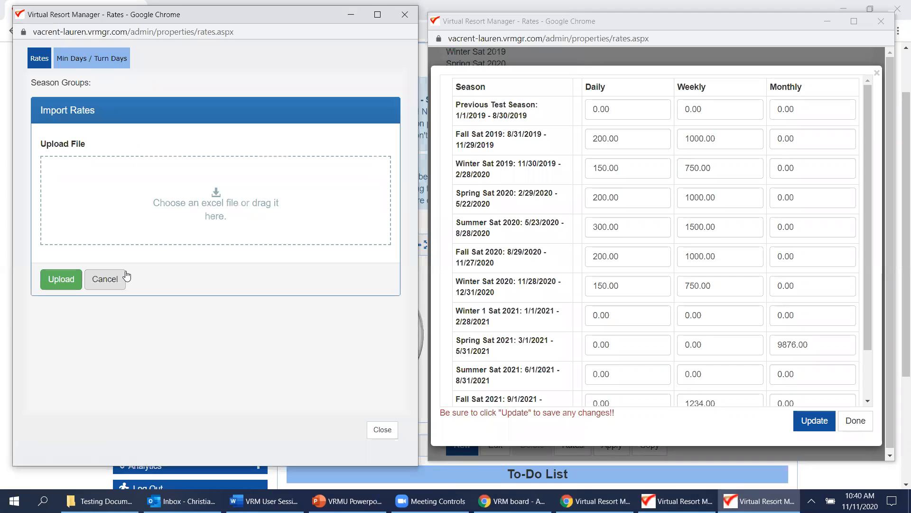
click(148, 217)
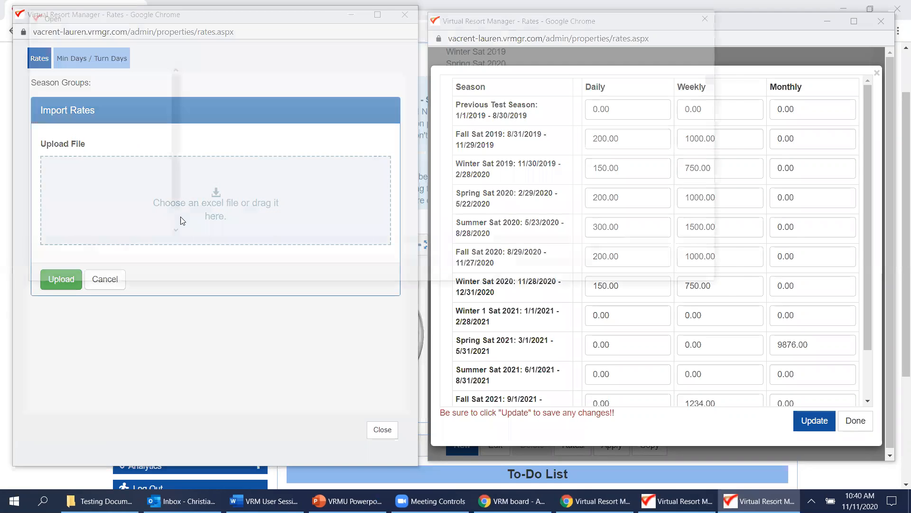
click(29, 136)
scroll(62, 209, down, 1)
click(32, 197)
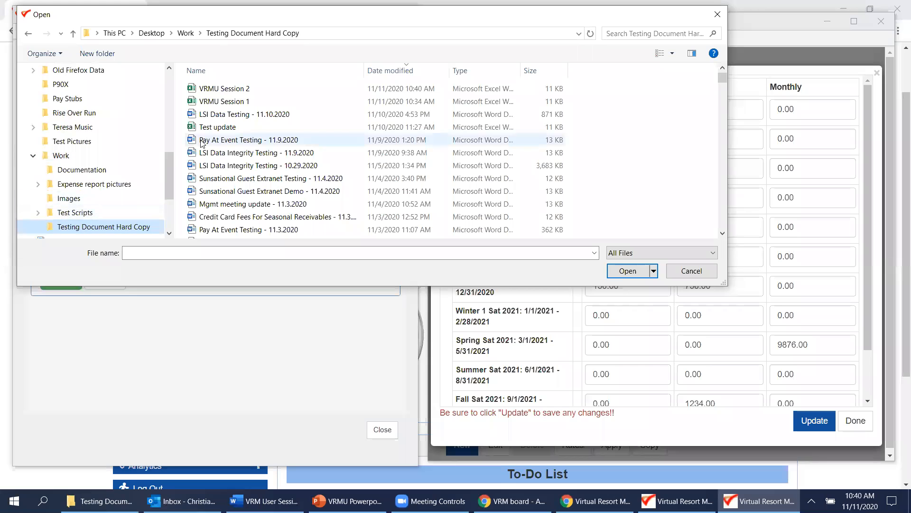
click(222, 89)
click(628, 272)
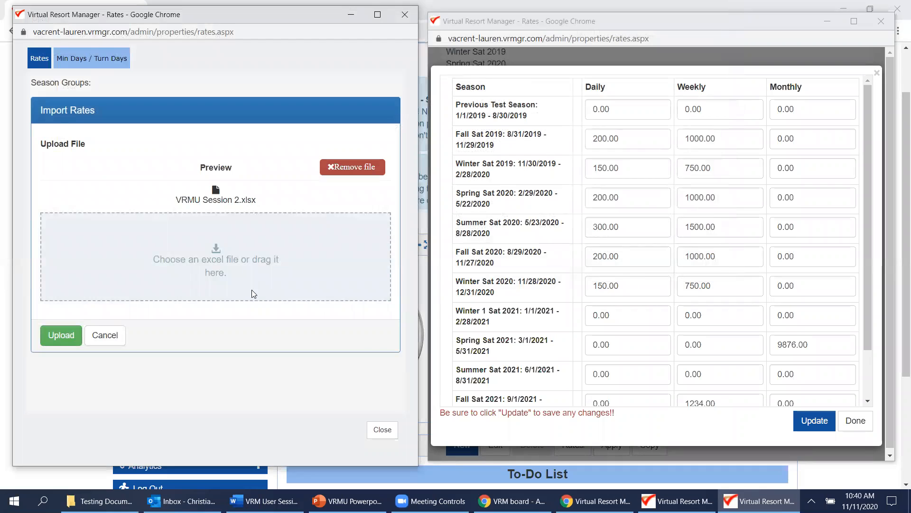
click(61, 335)
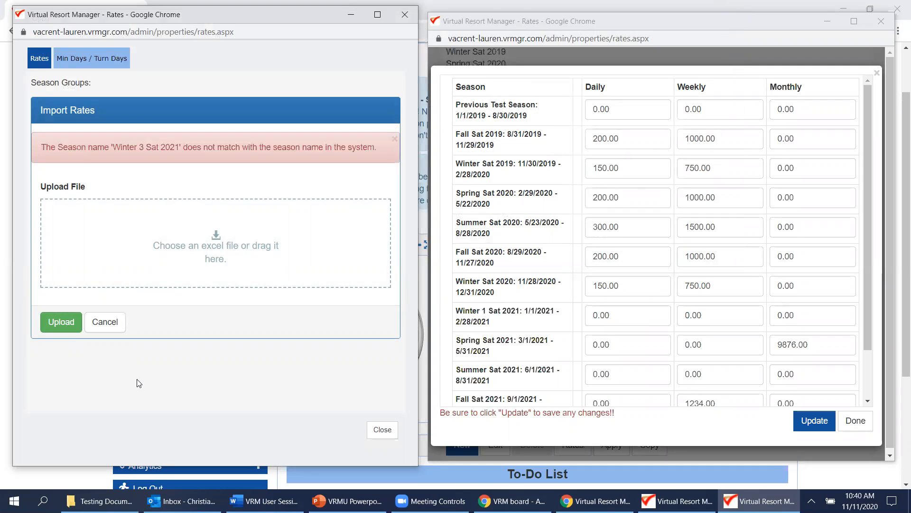
click(107, 324)
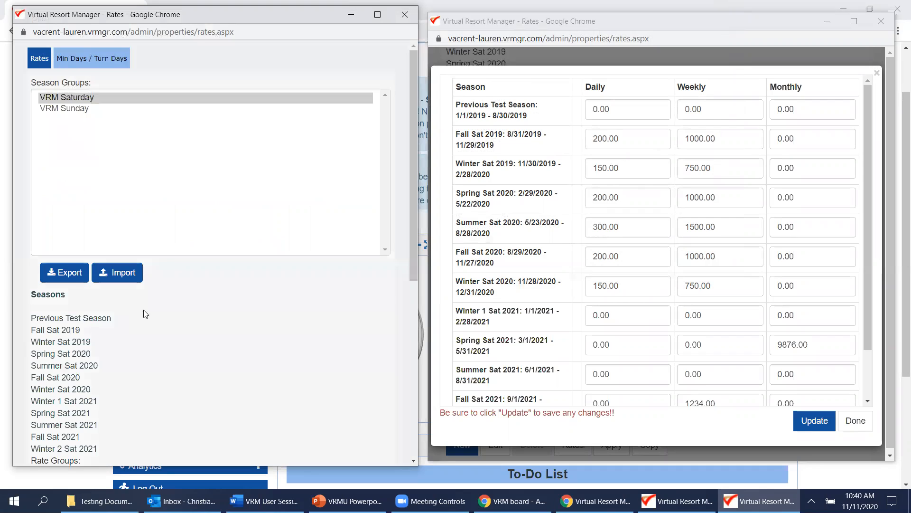
- Export the VRM Saturday rates again from start date 12/31/2020 and open the downloaded workbook in Excel
click(76, 278)
click(78, 200)
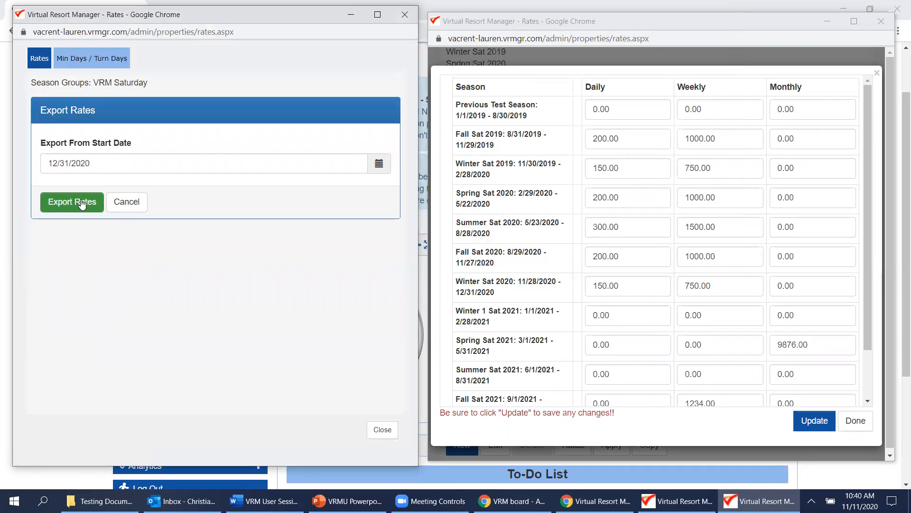
click(50, 447)
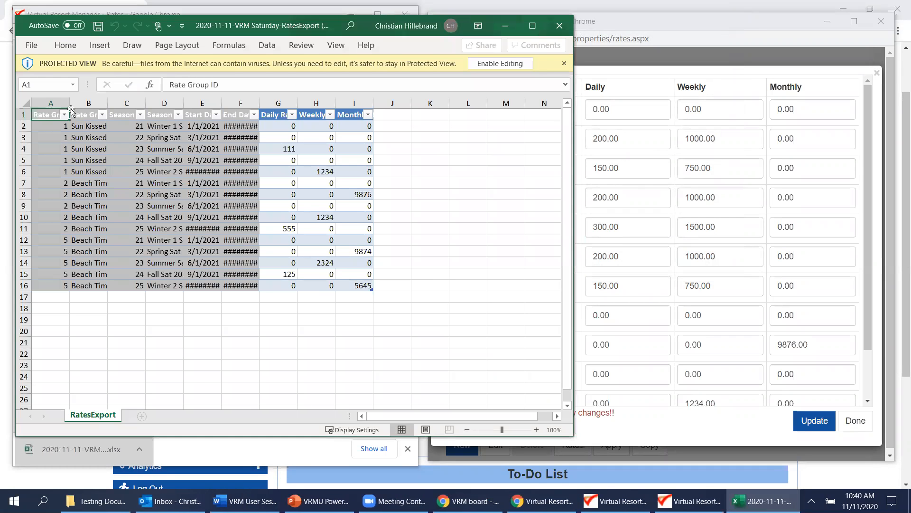
- Auto-fit the widths of columns A through F in the newly exported sheet while it is in Protected View
double_click(71, 110)
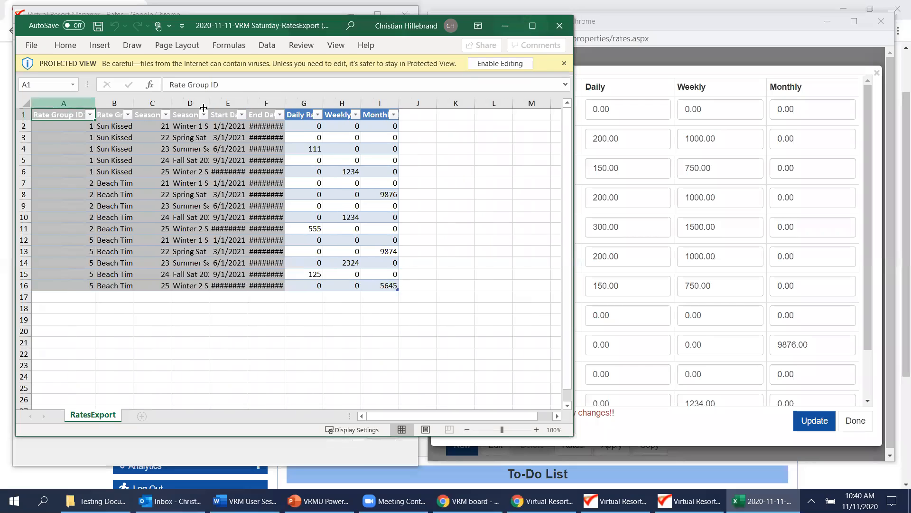
double_click(132, 105)
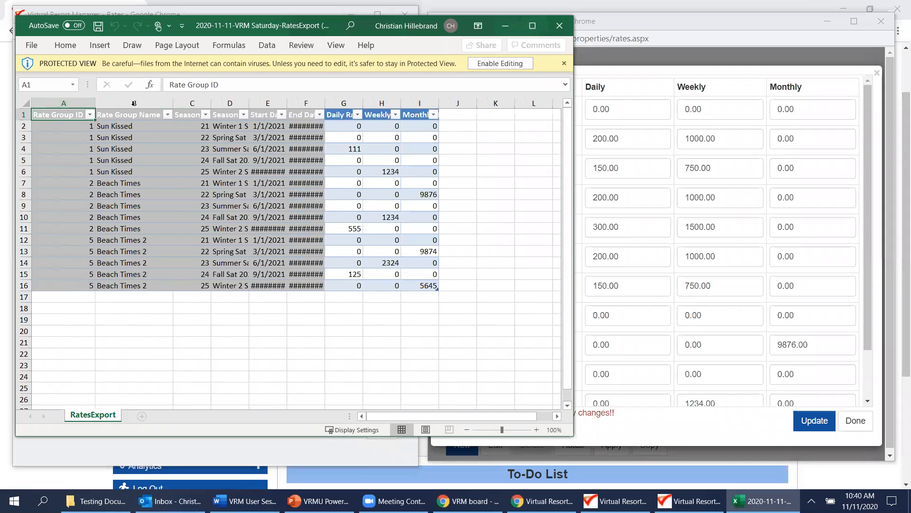
double_click(209, 101)
double_click(260, 103)
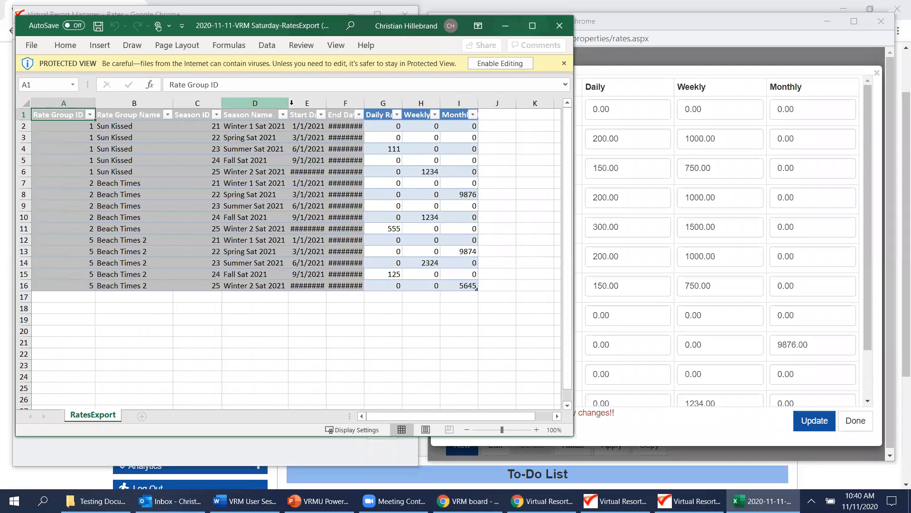
double_click(324, 103)
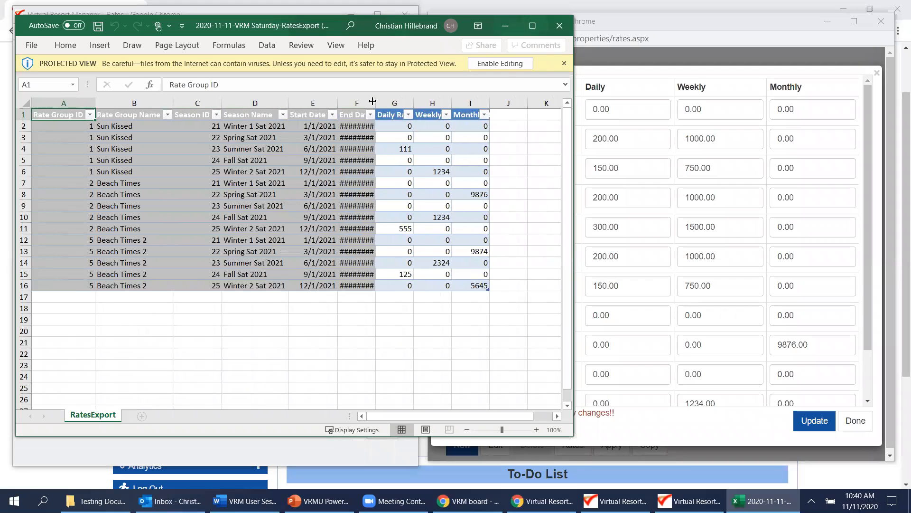
double_click(376, 104)
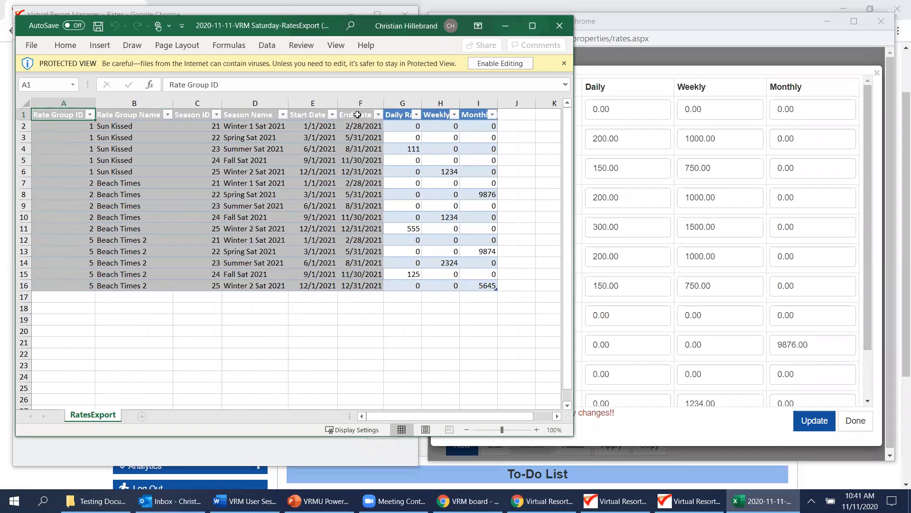
click(272, 273)
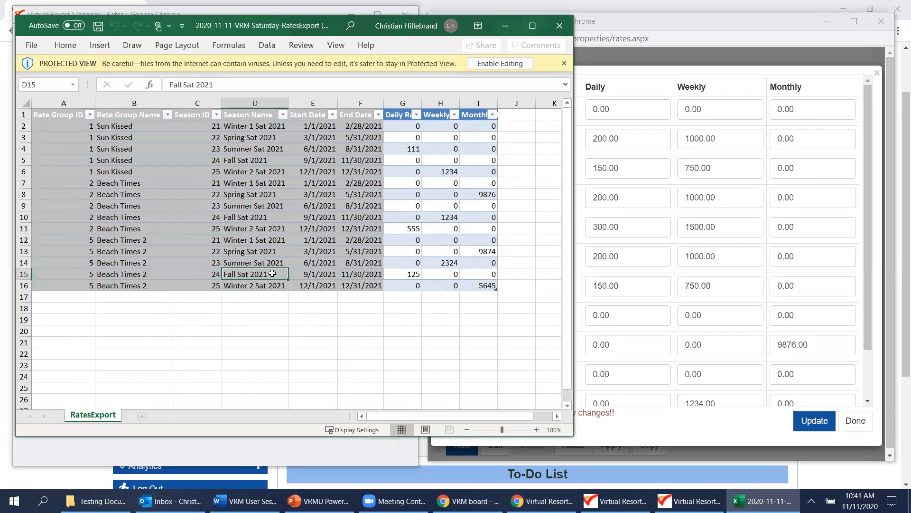
- Enable editing of the exported rates workbook and auto-fit the widths of columns A through F
click(514, 68)
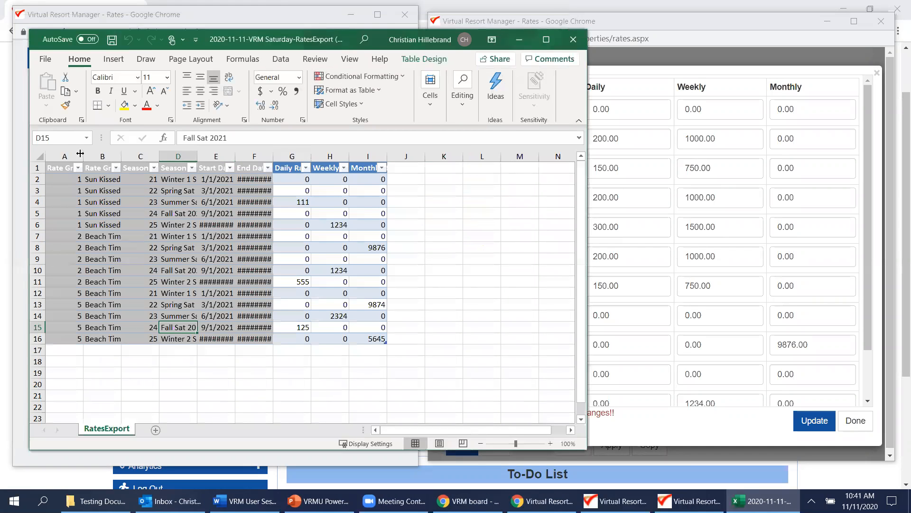
double_click(83, 153)
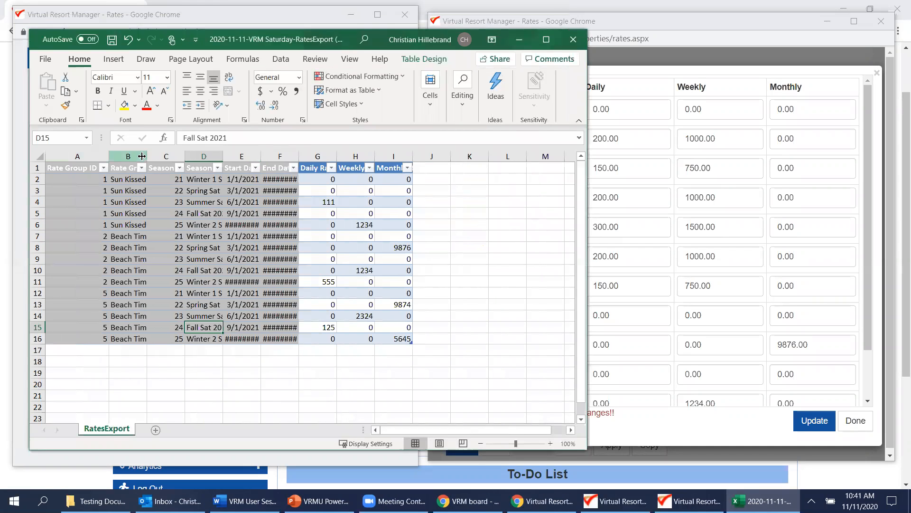
double_click(148, 156)
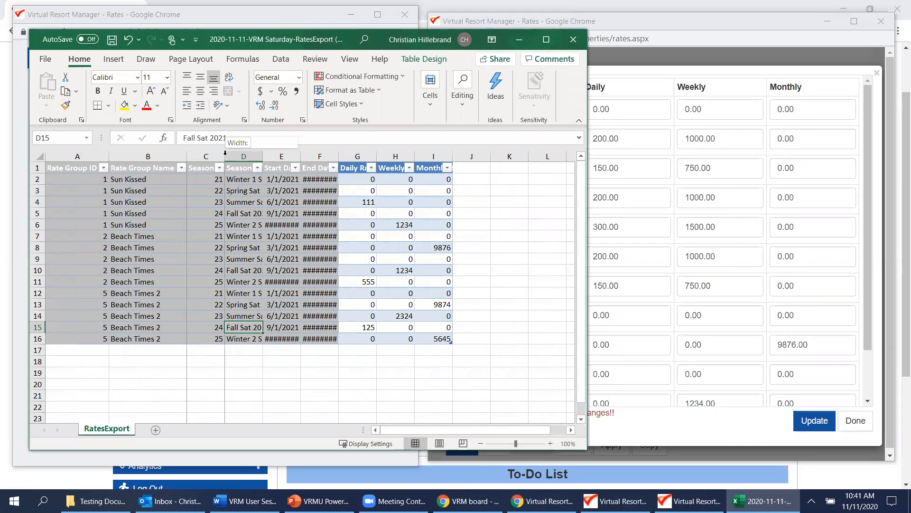
double_click(225, 156)
double_click(273, 156)
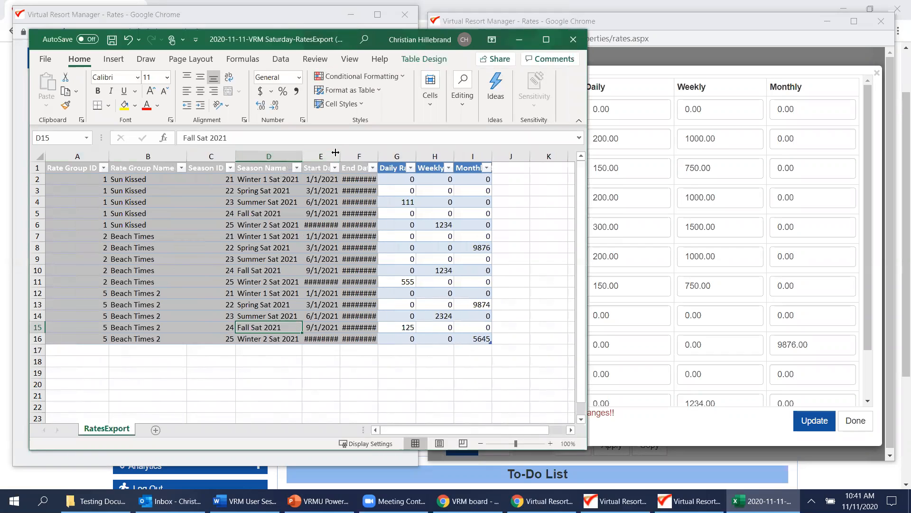
double_click(340, 156)
double_click(390, 157)
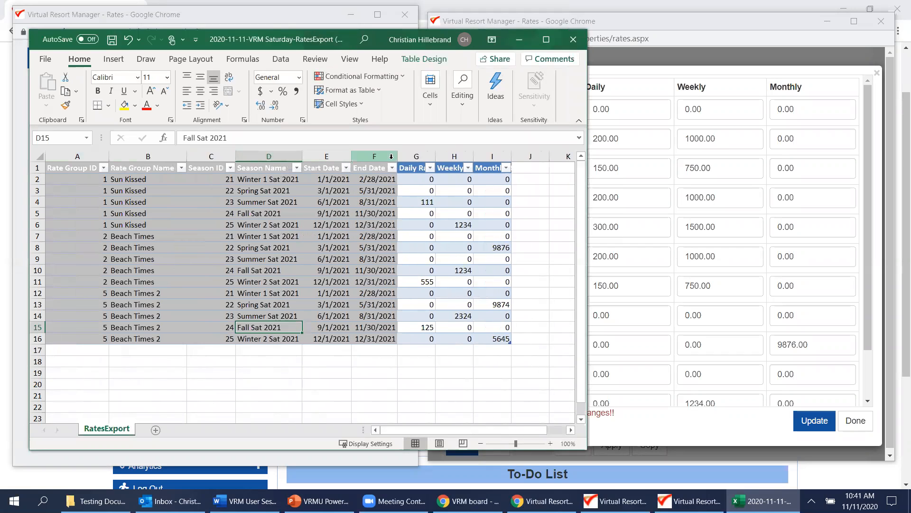
- Change the season name in cell D15 to Fall Sat 2021 edit
double_click(285, 327)
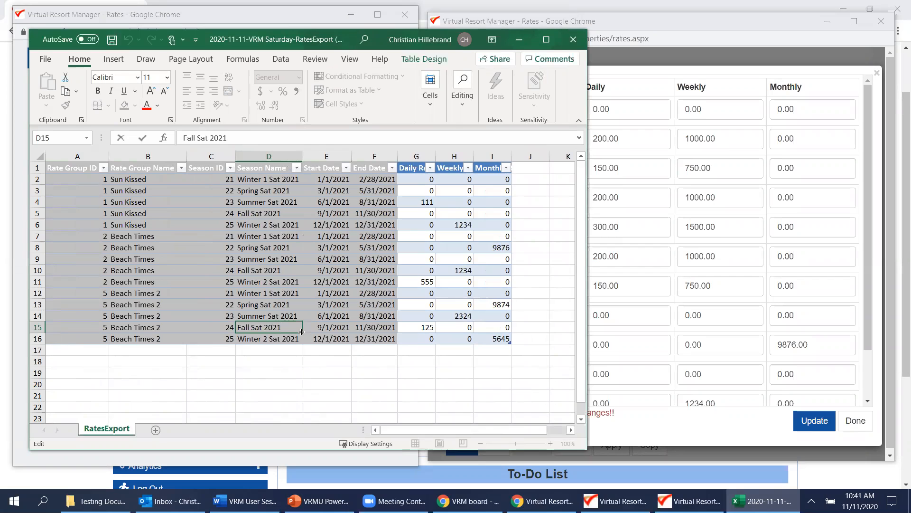
text(edit)
click(324, 383)
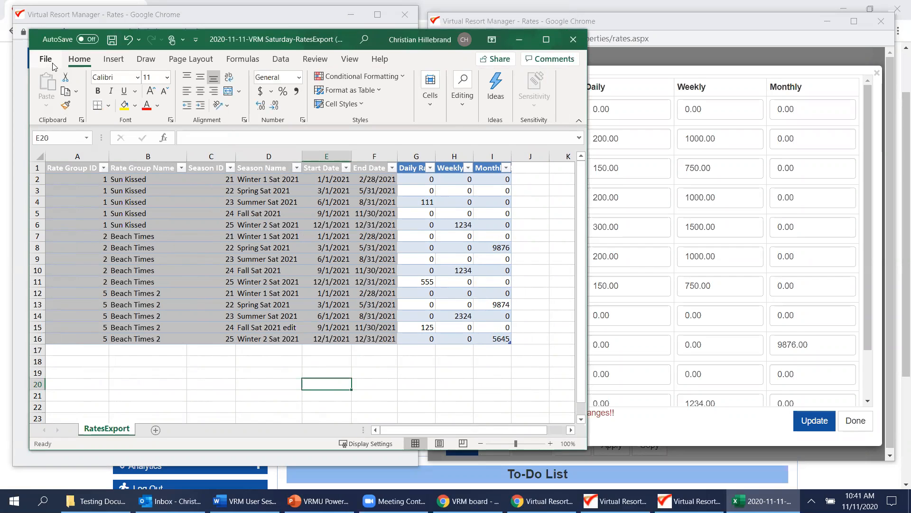
- Save the workbook as VRMU Session 3 in the Testing Document Hard Copy folder under Desktop > Work, and close it
click(47, 59)
click(80, 214)
click(191, 253)
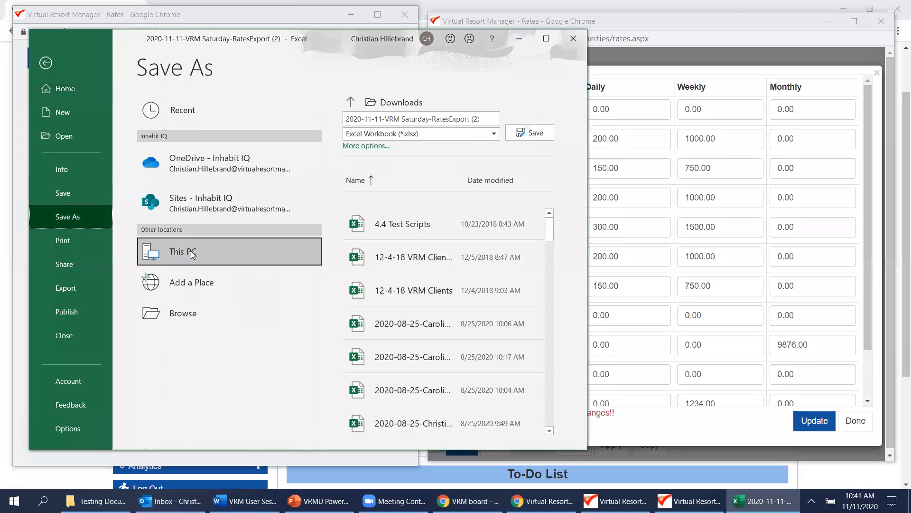
double_click(191, 253)
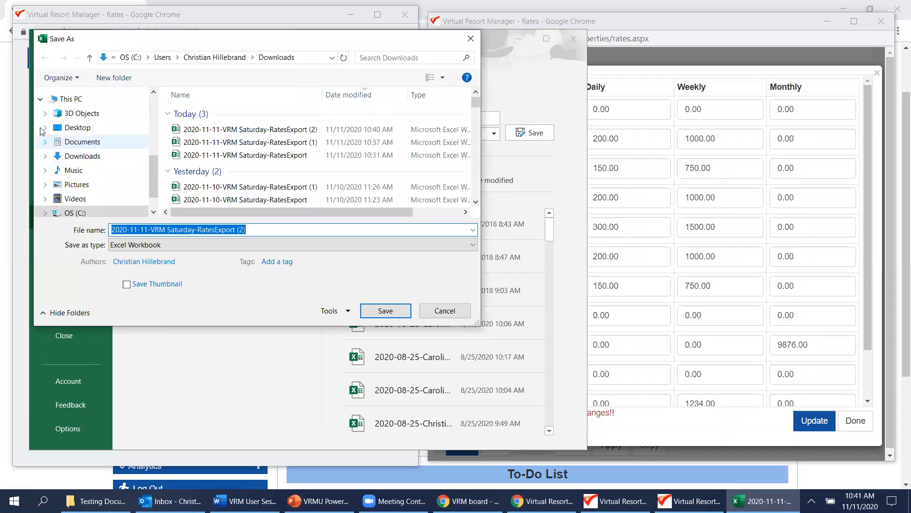
scroll(94, 209, down, 2)
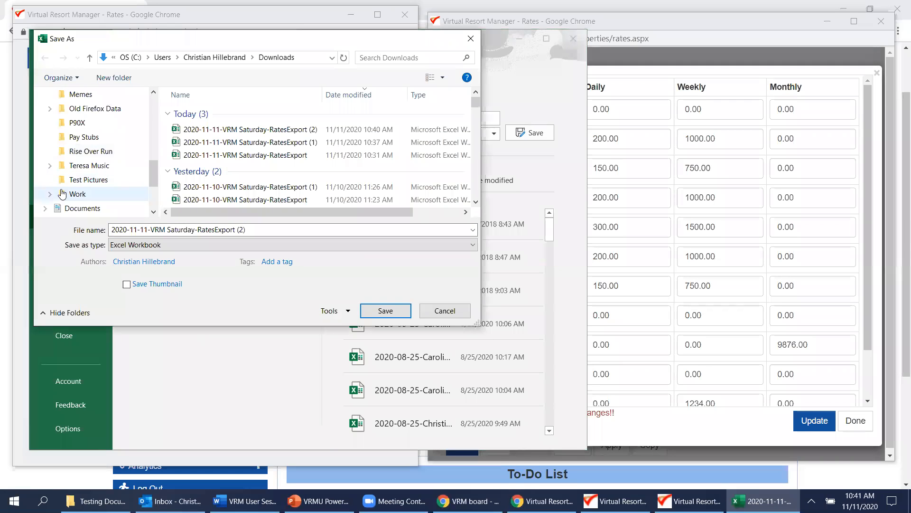
click(50, 194)
click(93, 194)
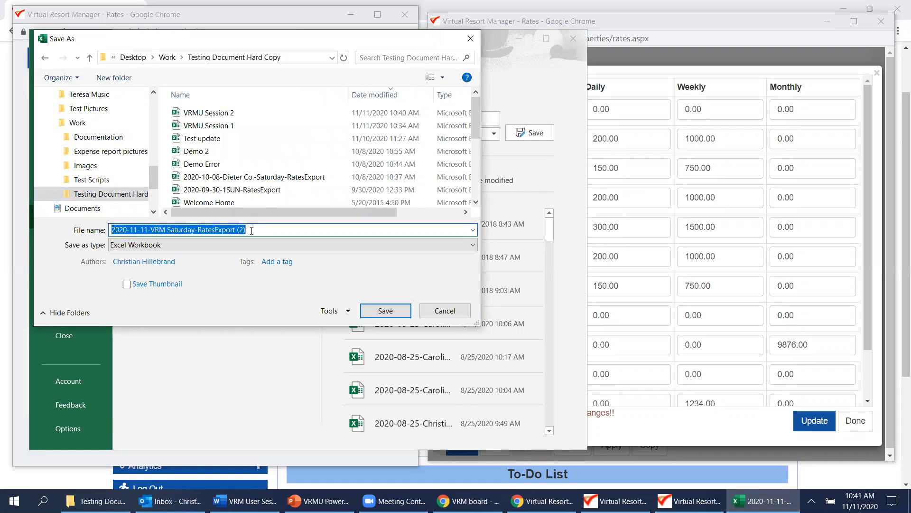
text(VRMU Session 3)
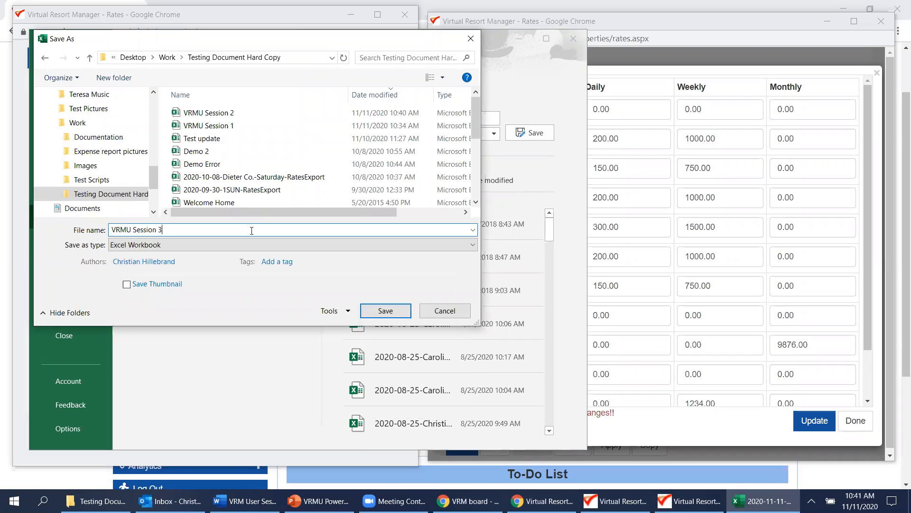
click(384, 309)
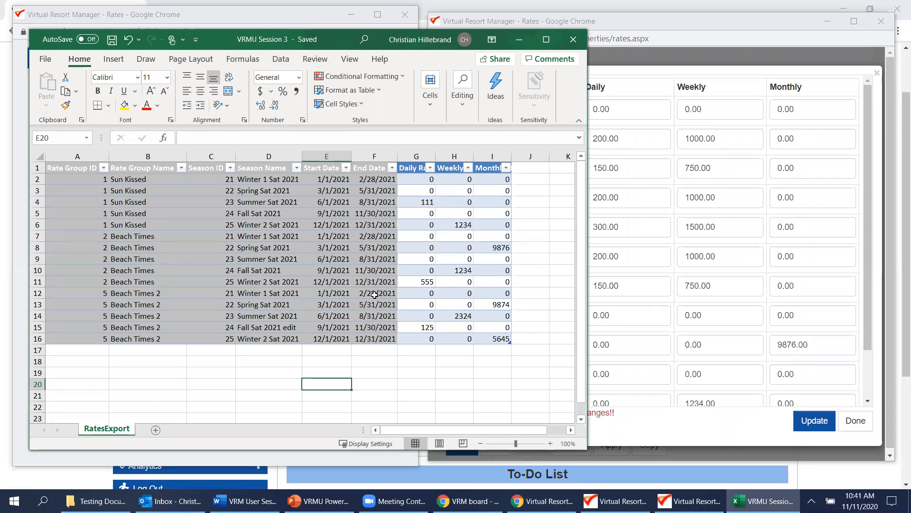
click(578, 42)
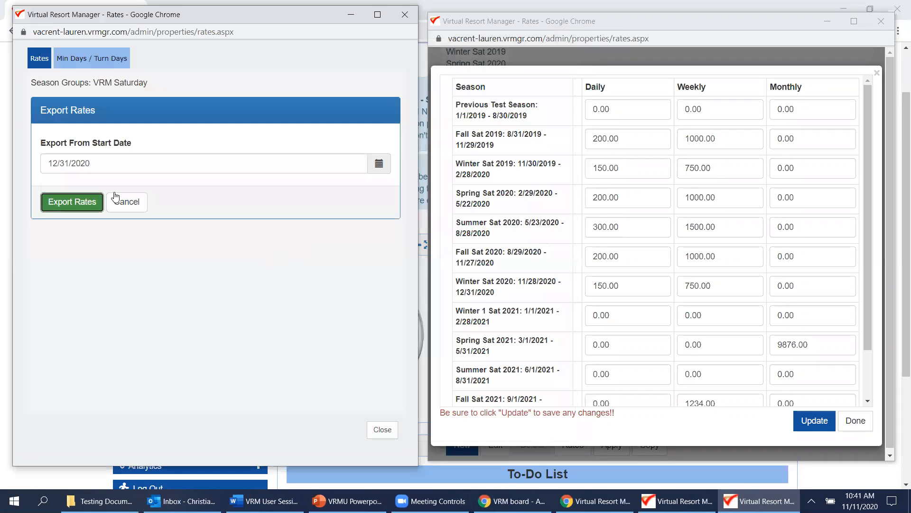
- Back in Virtual Resort Manager, leave the export form, try to import VRMU Session 3 as the rates file, and cancel the import form
click(115, 197)
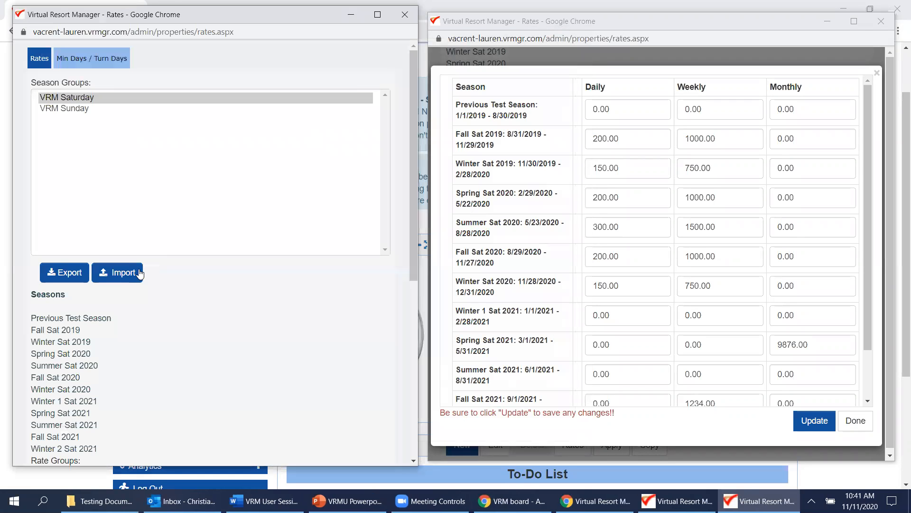
click(140, 273)
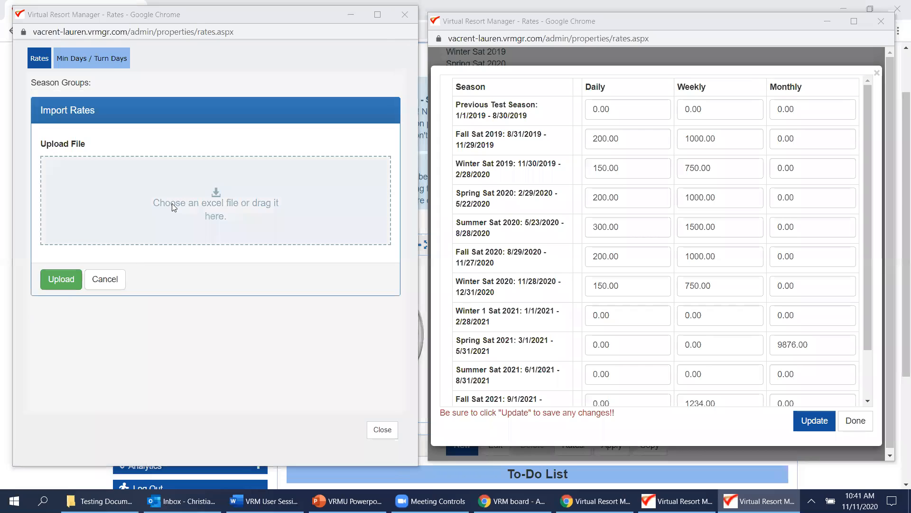
click(172, 203)
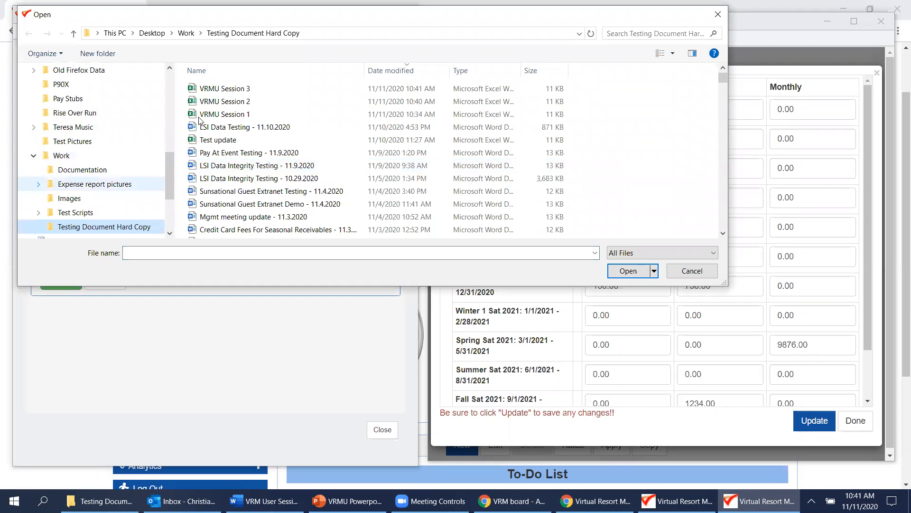
click(224, 89)
click(628, 272)
click(62, 335)
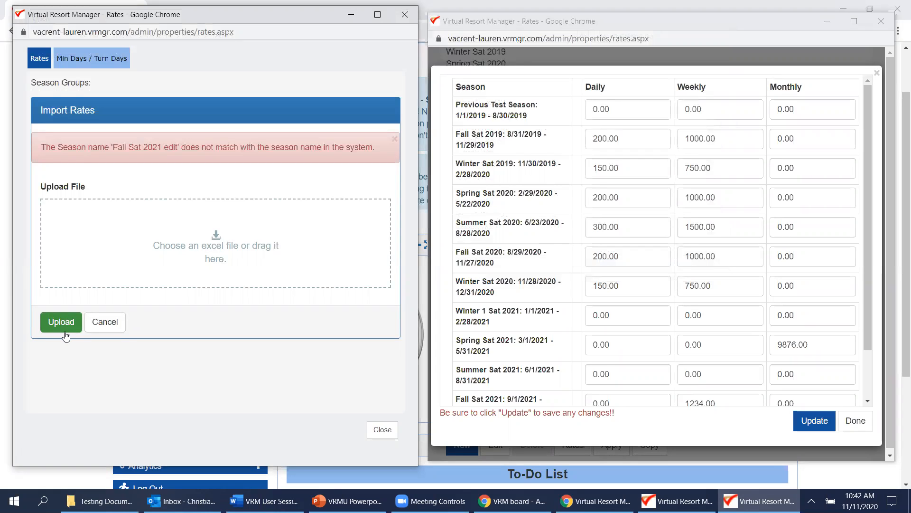
click(100, 330)
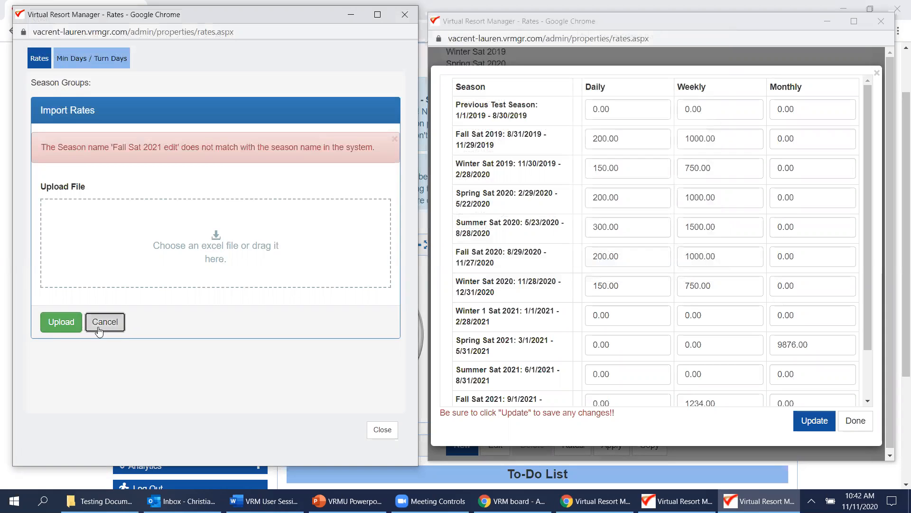